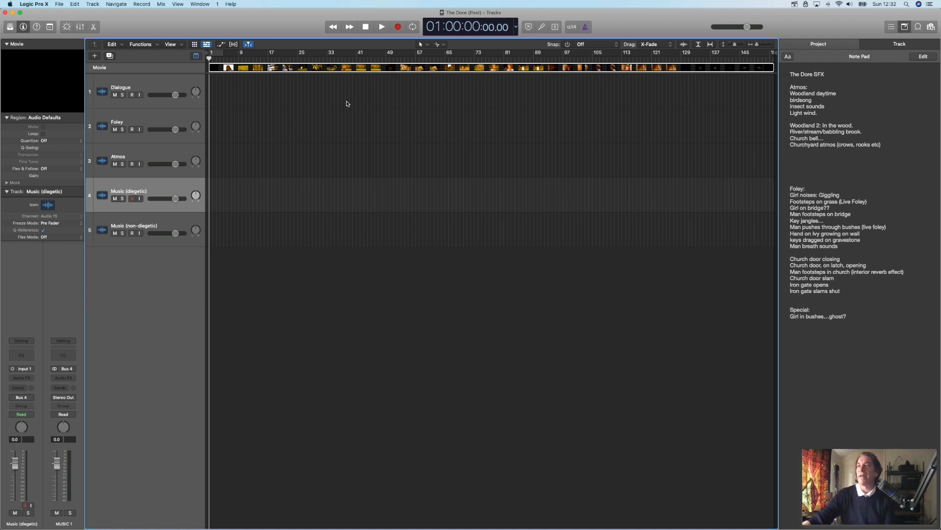
Open the movie in an enlarged floating window placed over the lower tracks area and play its opening
left_click(37, 76)
left_click_drag(416, 153, 347, 168)
left_click(382, 28)
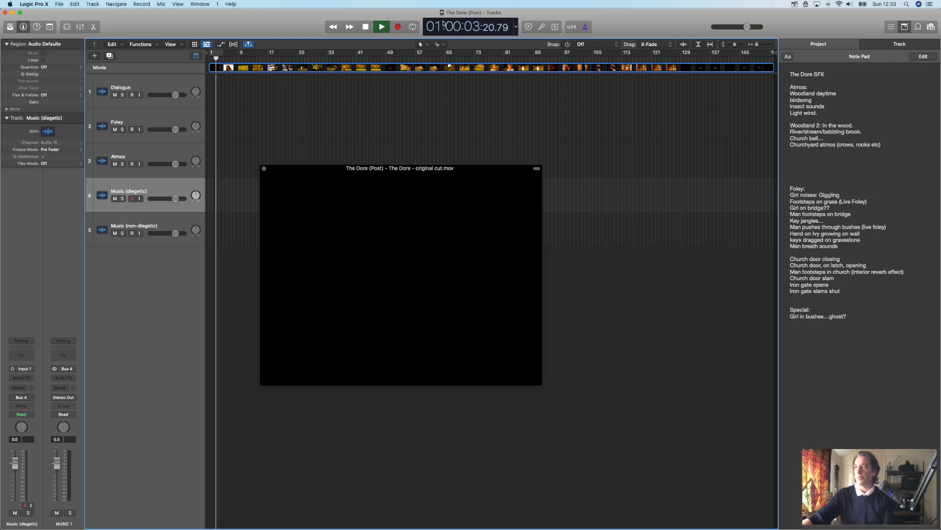
left_click_drag(324, 168, 311, 118)
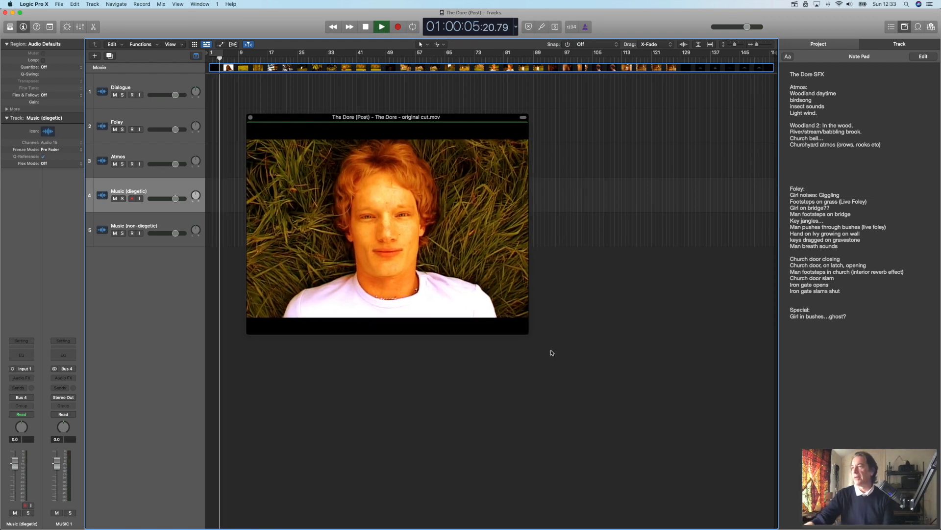
left_click_drag(526, 332, 646, 395)
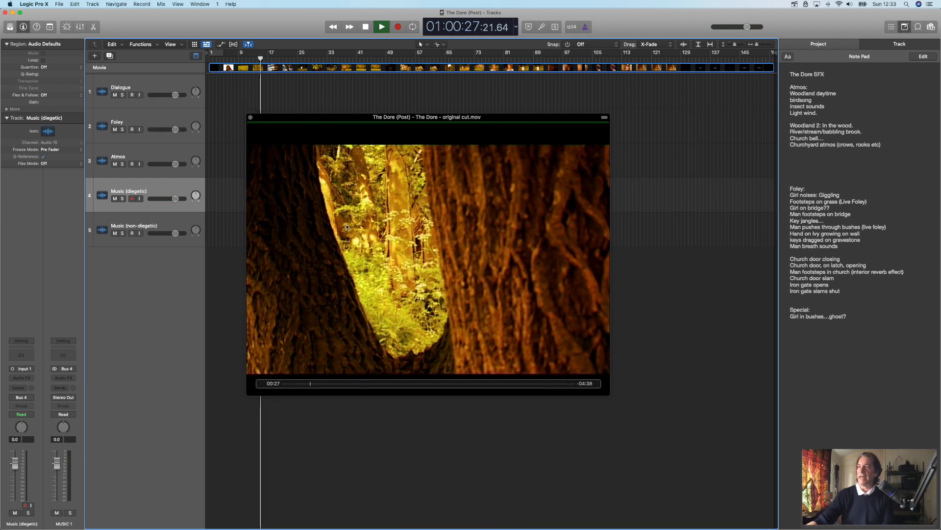
key("space")
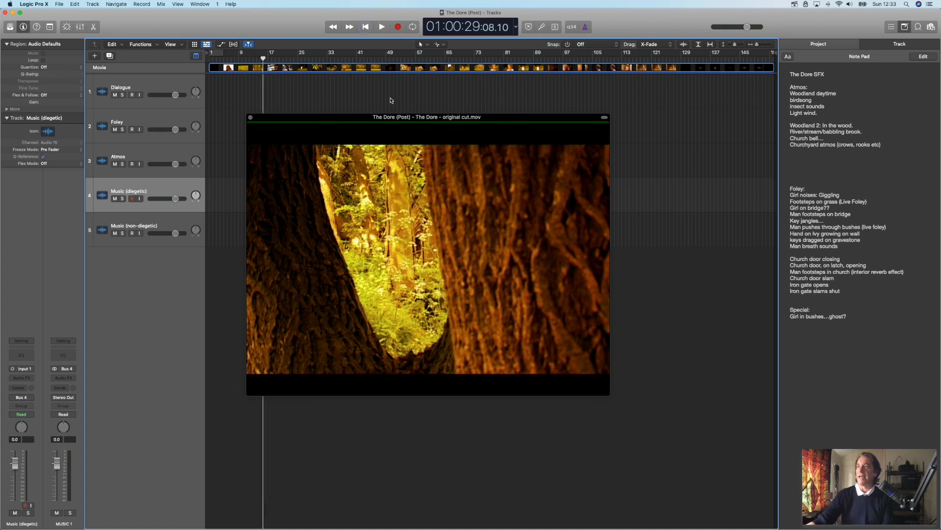
left_click_drag(334, 118, 178, 117)
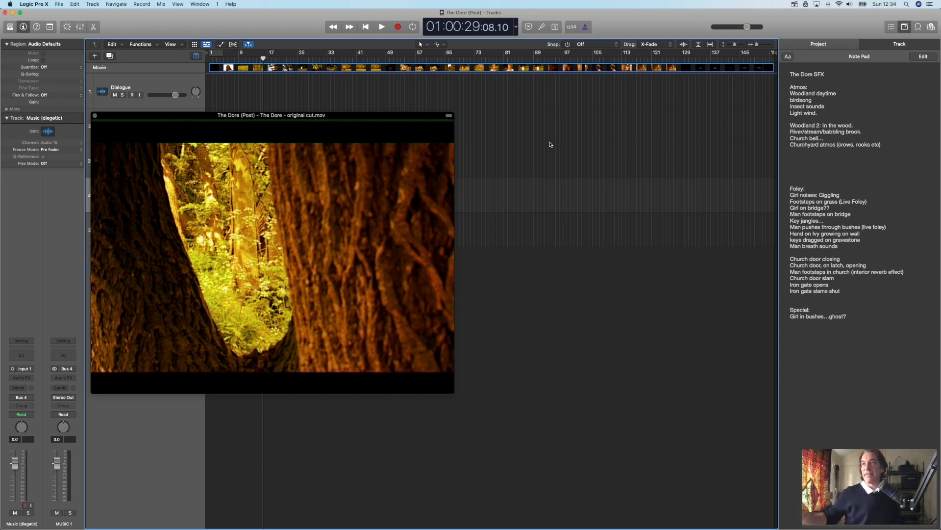
left_click_drag(200, 125, 372, 234)
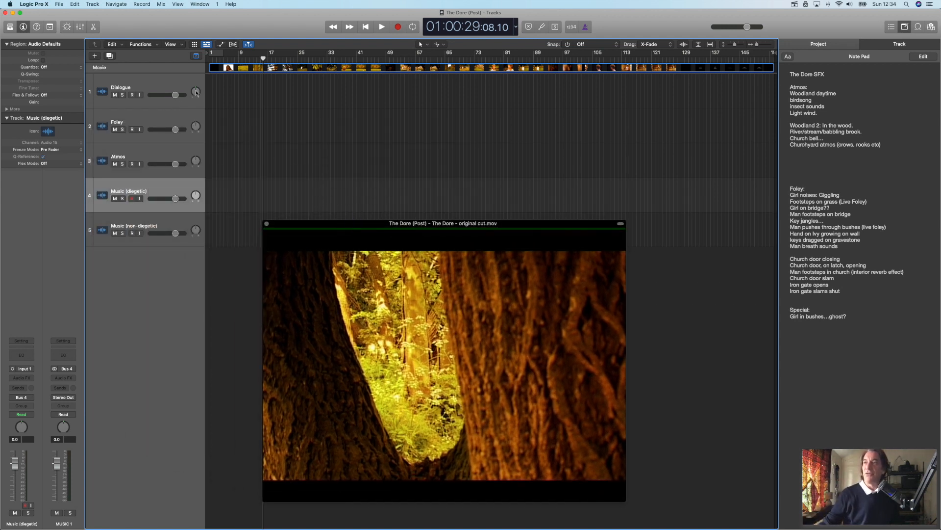
Lower the Dialogue track's volume slightly
mouse_move(197, 94)
left_mouse_down()
mouse_move(190, 78)
mouse_move(192, 104)
mouse_move(192, 90)
left_mouse_up()
left_click_drag(179, 97, 159, 99)
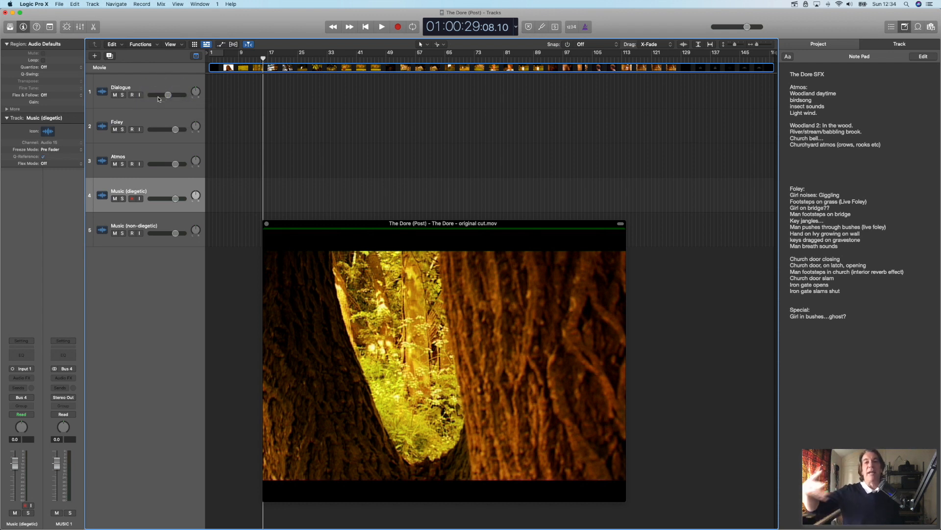
left_click_drag(168, 95, 173, 95)
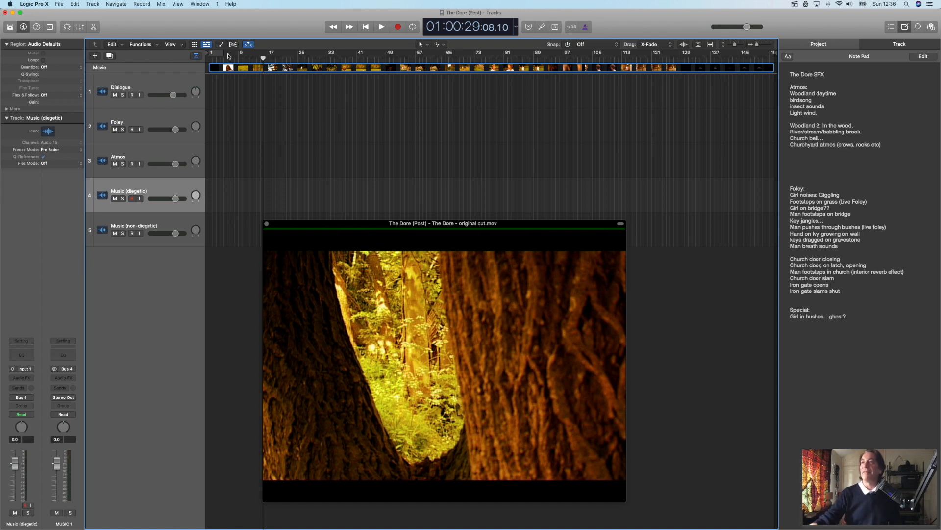
Move the playhead to the grass field shot at about 01:00:16 and reposition the floating movie window below the tracks
left_click(239, 55)
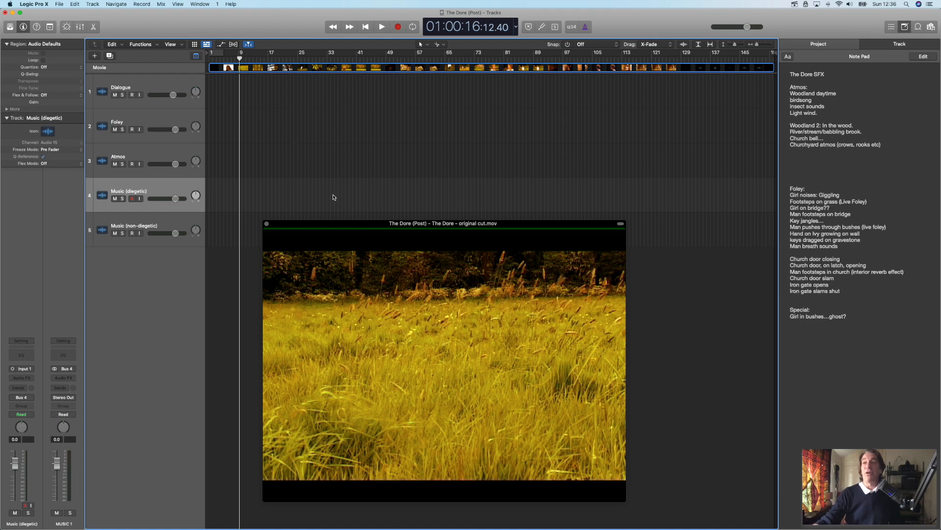
left_click_drag(327, 224, 282, 235)
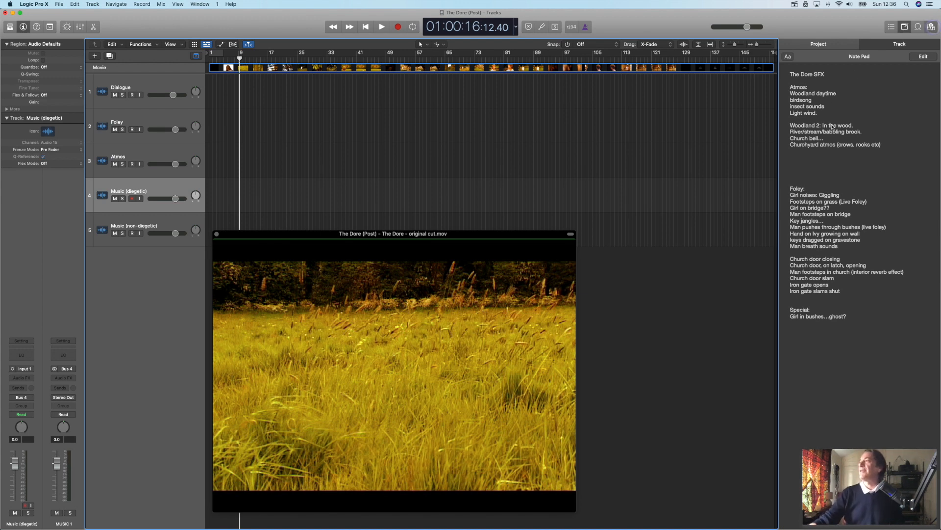
Show the project's audio files in the browser and start adding an audio file
key("f")
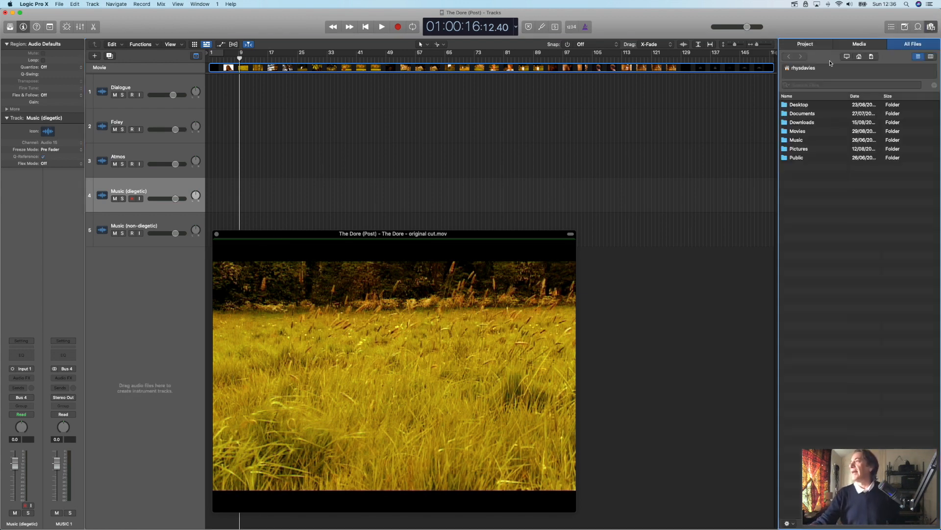
left_click(827, 45)
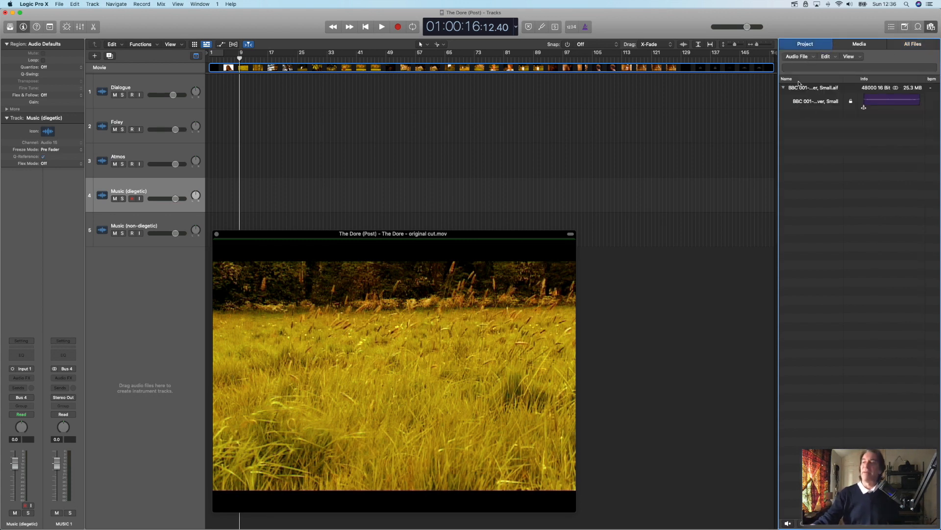
left_click(813, 58)
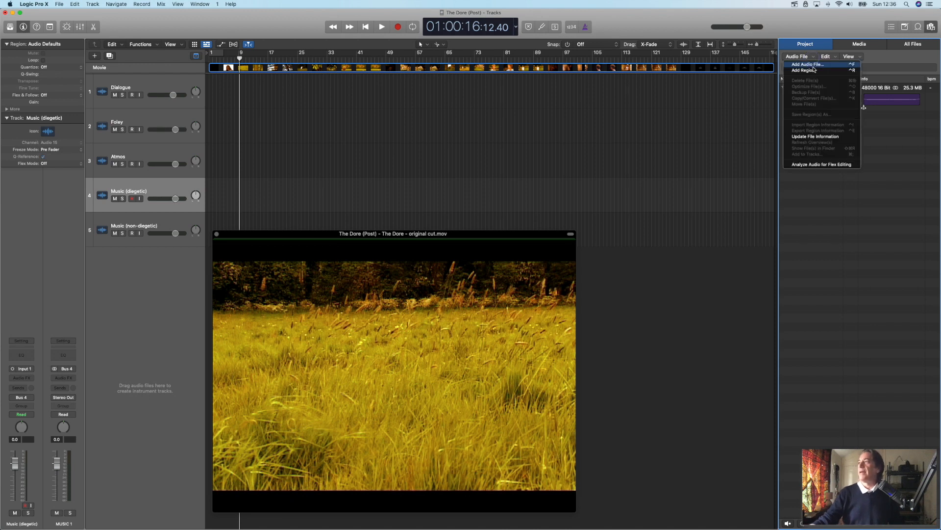
left_click(813, 65)
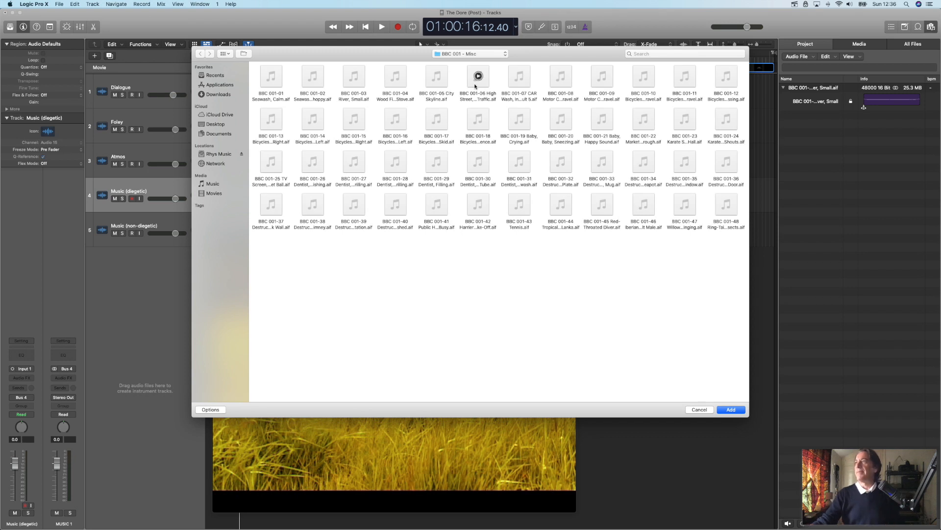
Add the early morning Suburban Garden recording to the project from the Binaural SFX (Nature) folder in the Sound Effects Library
left_click(500, 55)
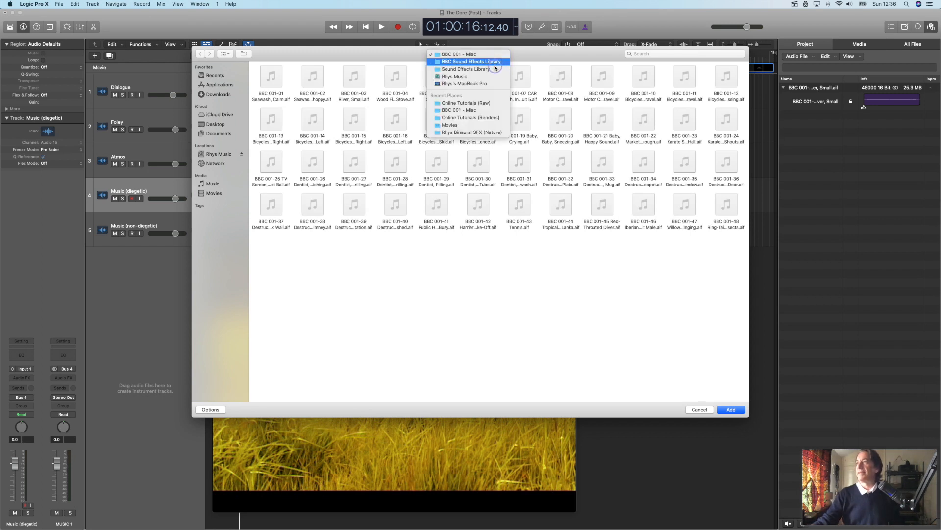
left_click(495, 70)
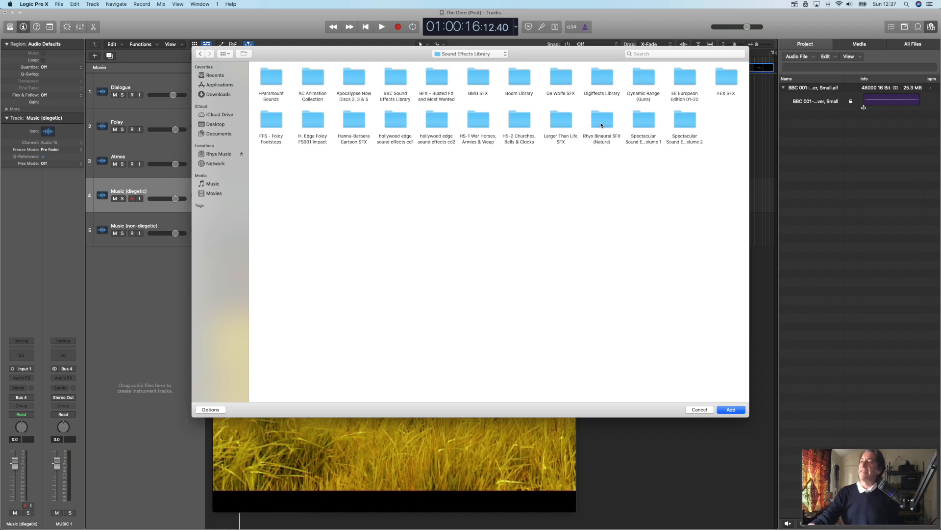
double_click(601, 120)
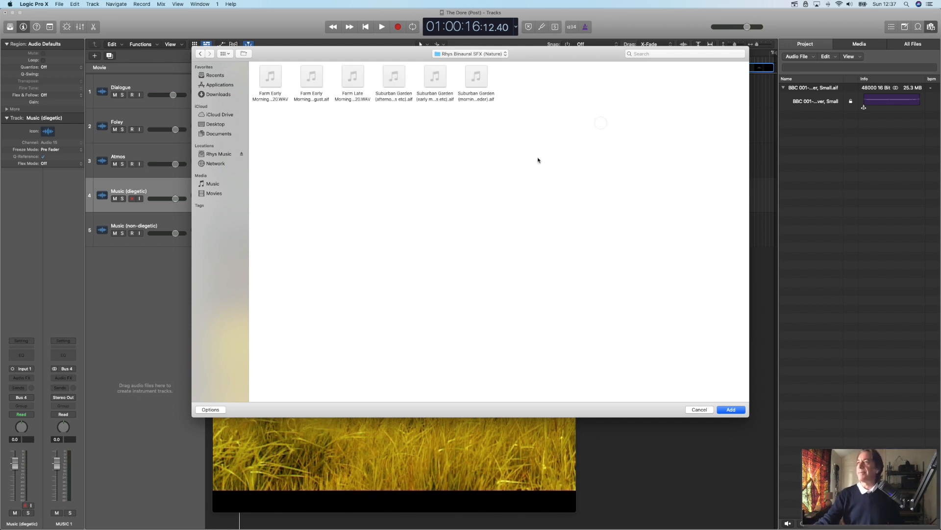
left_click(442, 83)
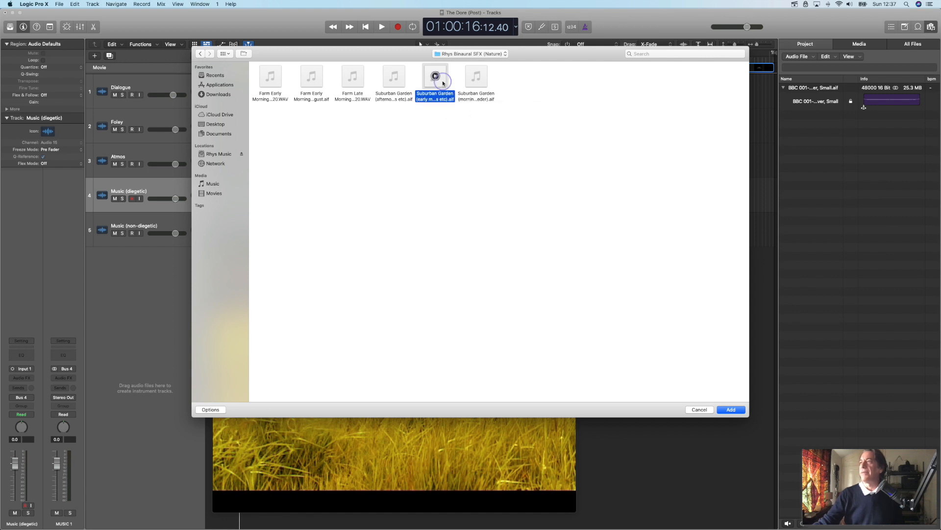
left_click(731, 409)
left_click(731, 410)
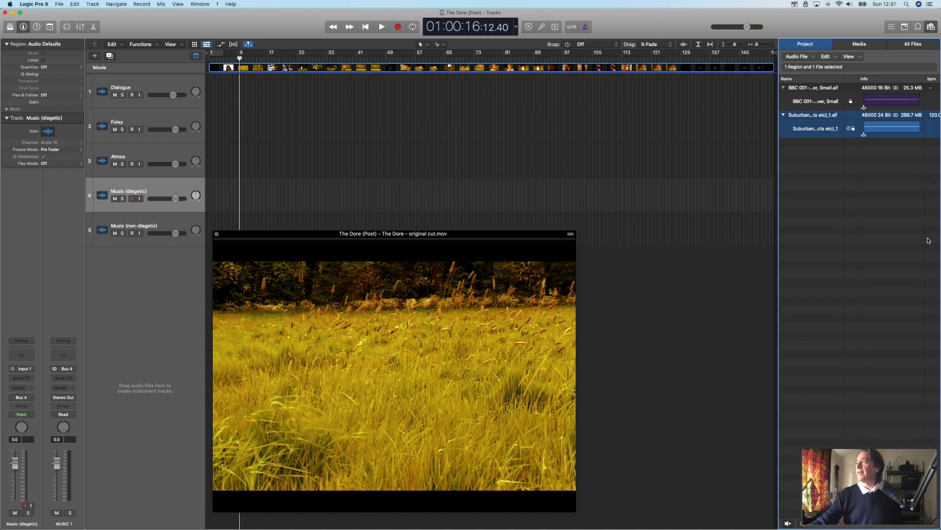
Place the Suburban Garden recording on the Atmos track and trim the start of its region
left_click_drag(832, 128, 275, 165)
left_click_drag(429, 165, 400, 165)
left_click_drag(244, 172, 282, 169)
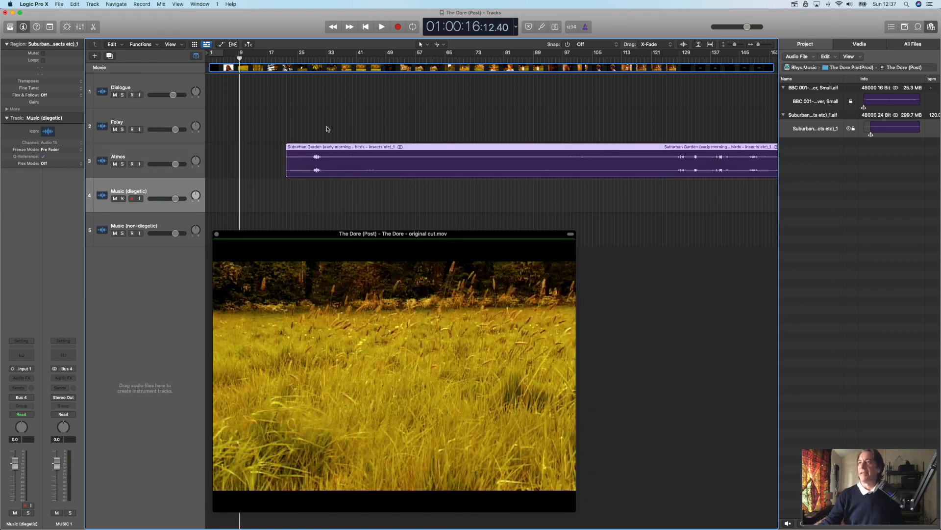
Play the Atmos region from 01:00:54 to listen to the loud burst near its start
left_click(315, 60)
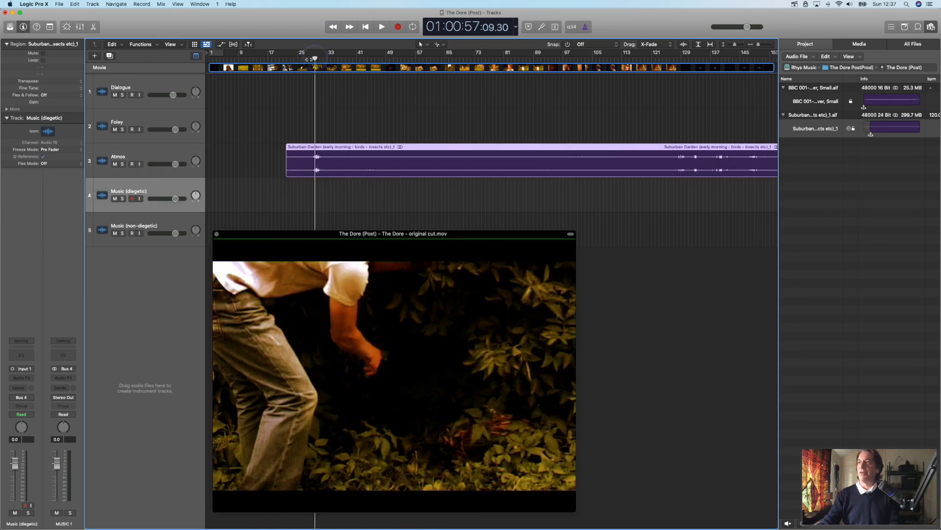
left_click(309, 60)
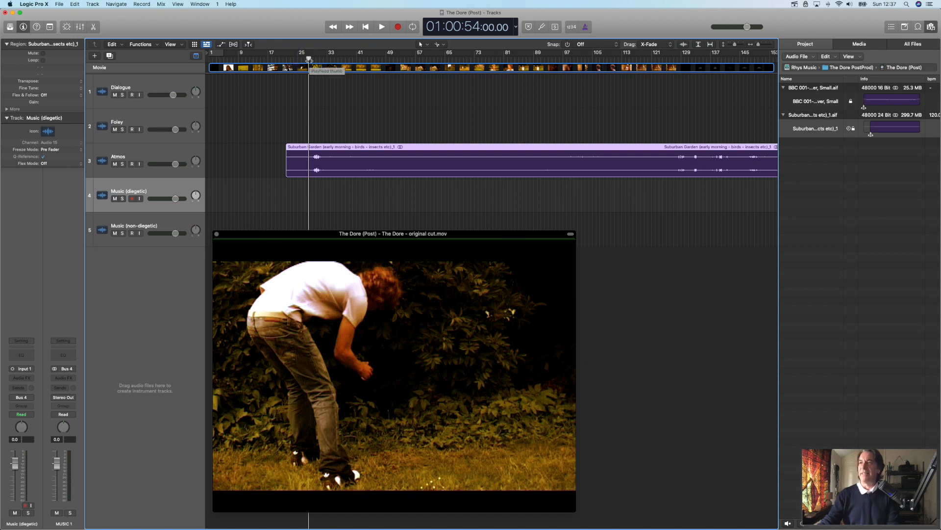
key("space")
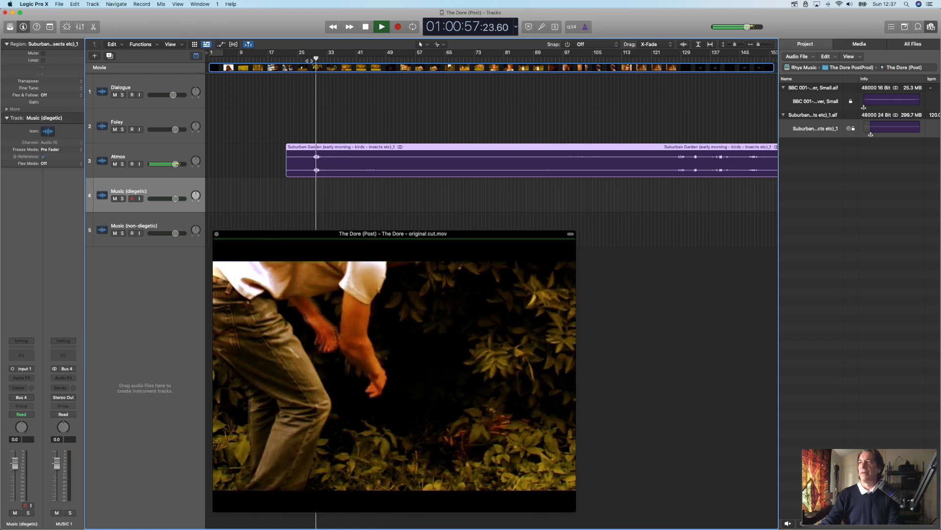
key("space")
Trim the start of the Atmos region past the loud burst and move the region back to about bar 22
left_click_drag(287, 173, 424, 171)
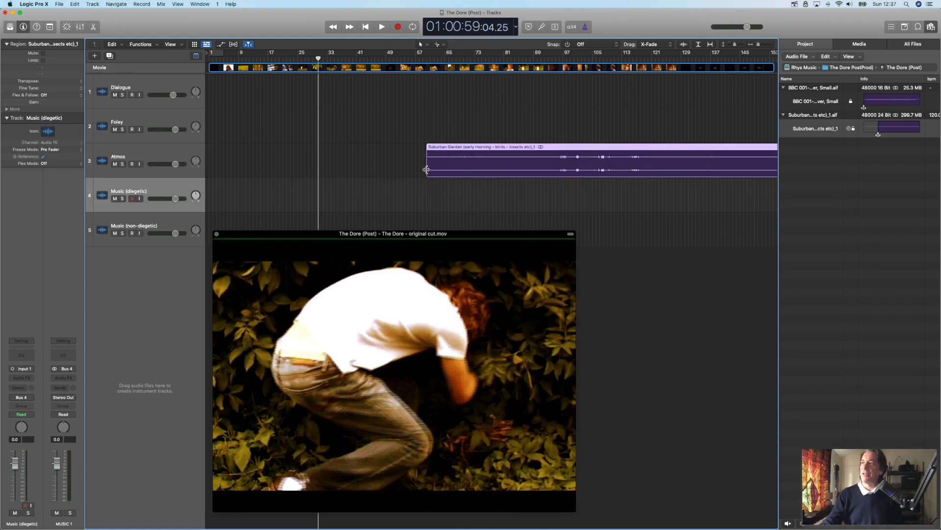
left_click_drag(426, 170, 459, 171)
left_click_drag(464, 171, 337, 164)
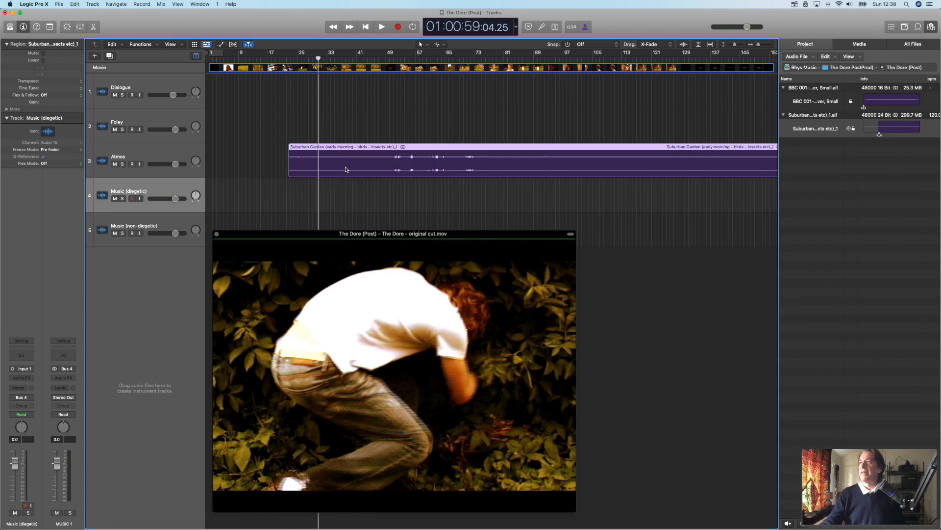
Move the Atmos region to begin at about bar 3 and set the playhead at its start, near 01:00:04
left_click_drag(758, 45, 761, 45)
scroll(488, 130, "left", 10)
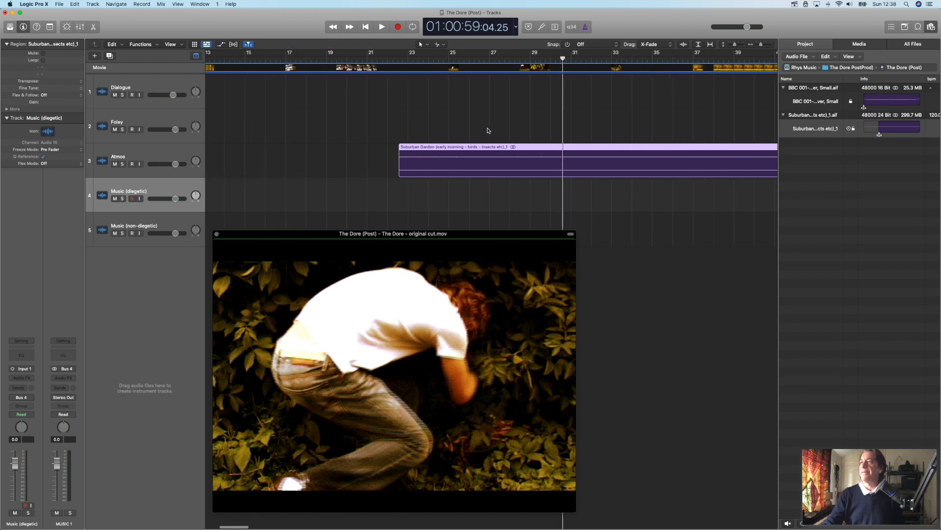
left_click_drag(500, 164, 282, 155)
left_click_drag(761, 44, 759, 45)
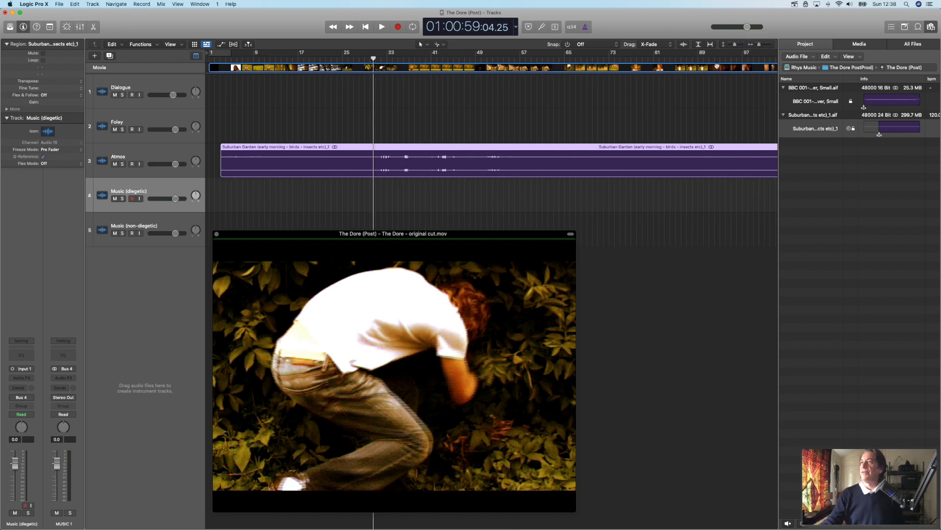
left_click(221, 60)
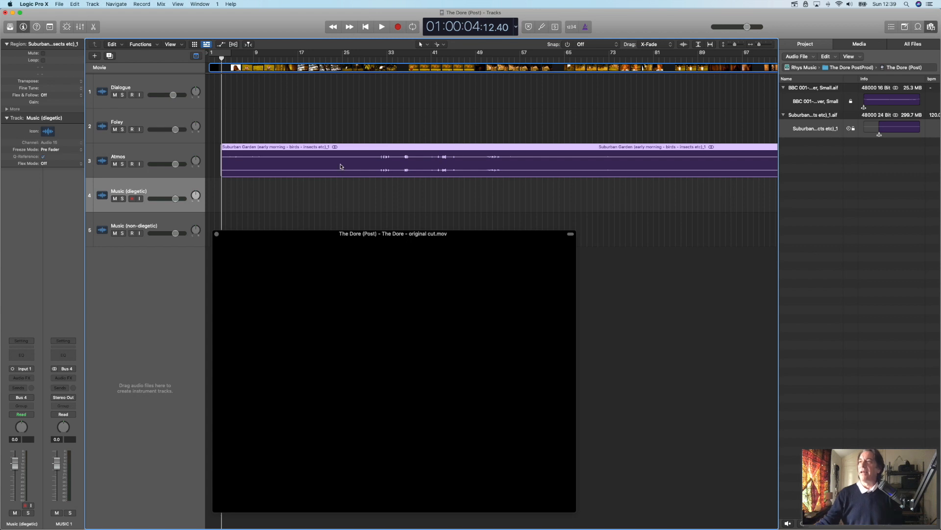
Add a fade-in about three bars long to the start of the Atmos region with the Fade tool
left_click(444, 46)
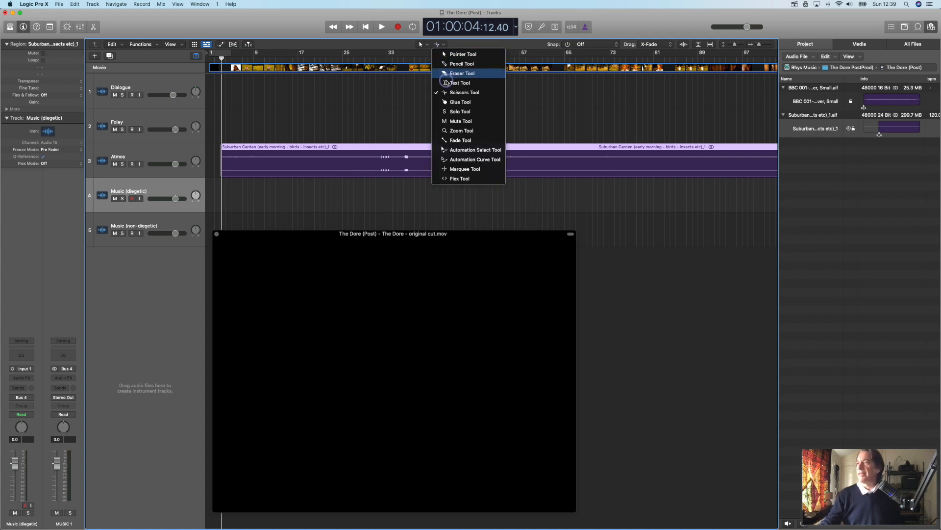
left_click(458, 141)
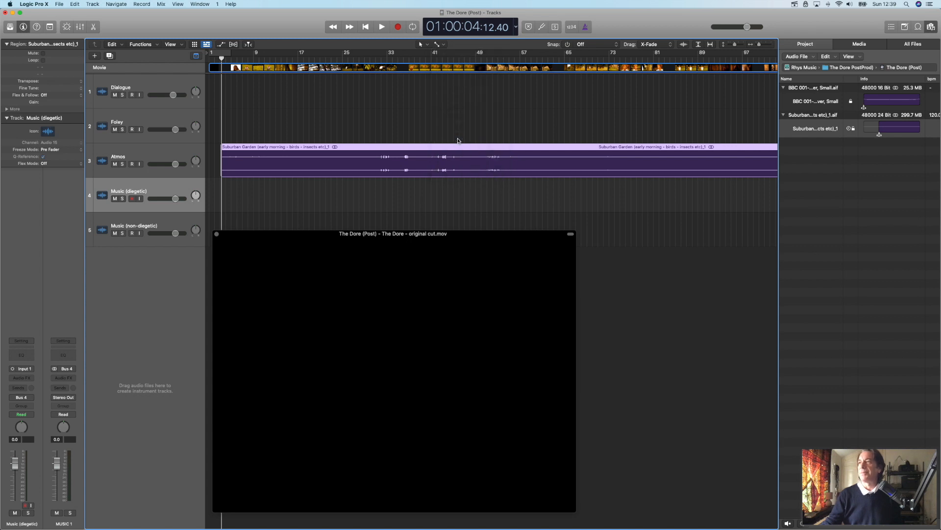
left_click(768, 46)
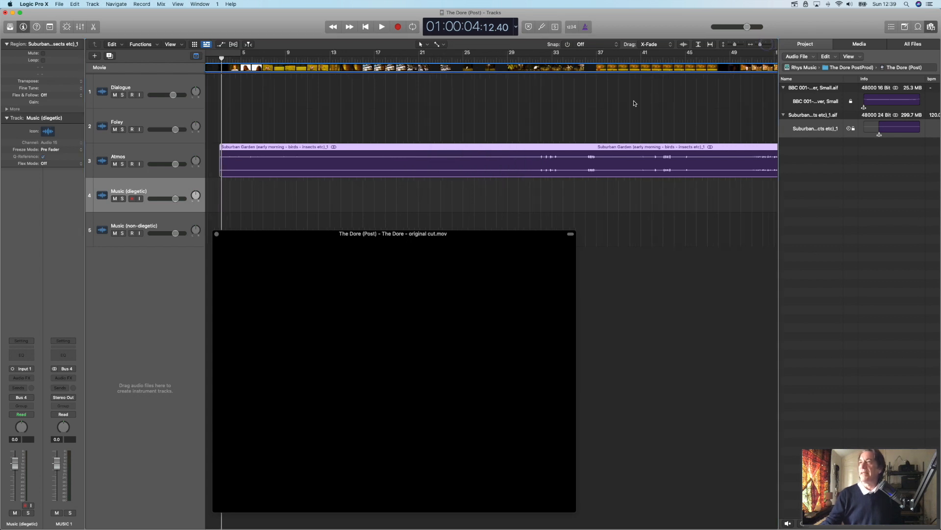
scroll(635, 103, "left", 2)
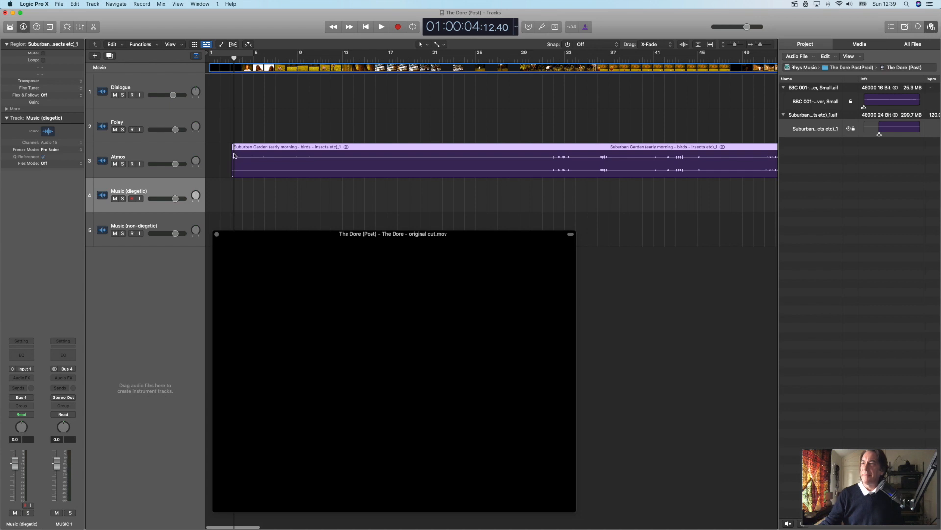
left_click(342, 60)
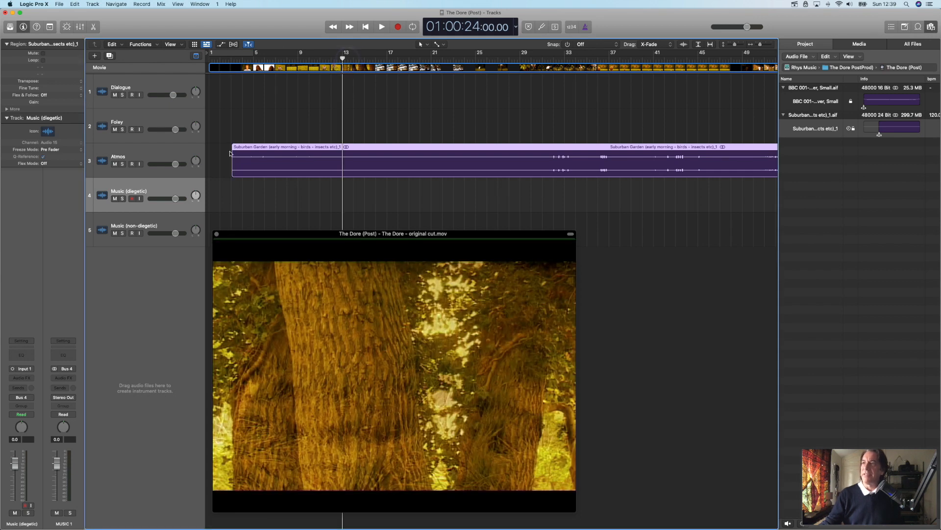
left_click(186, 155)
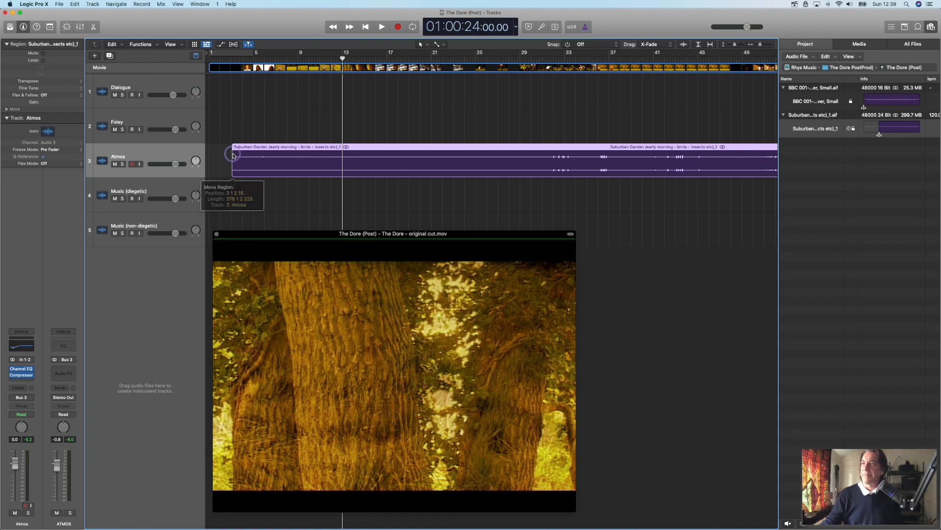
left_click_drag(233, 154, 271, 173)
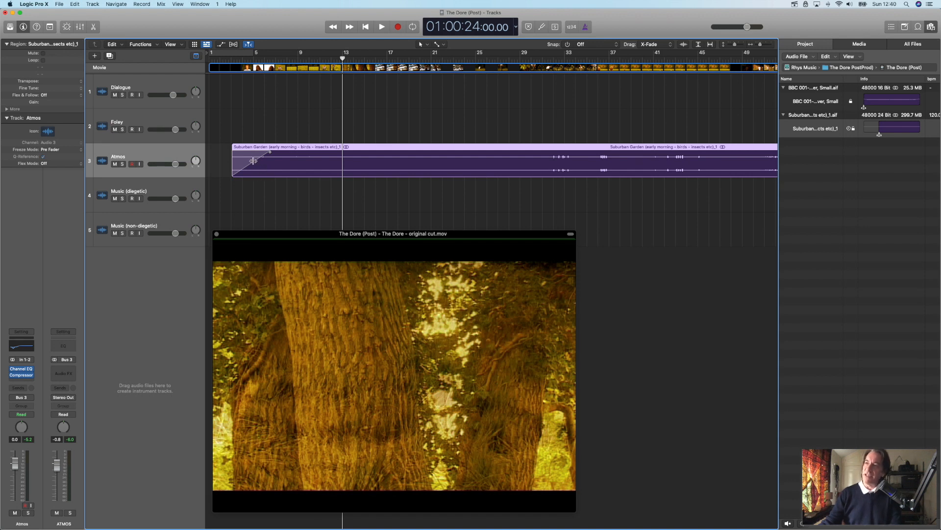
Bend the Atmos region's fade-in into a curve that rises slowly at first and play it from about 01:00:02
left_click_drag(252, 162, 255, 164)
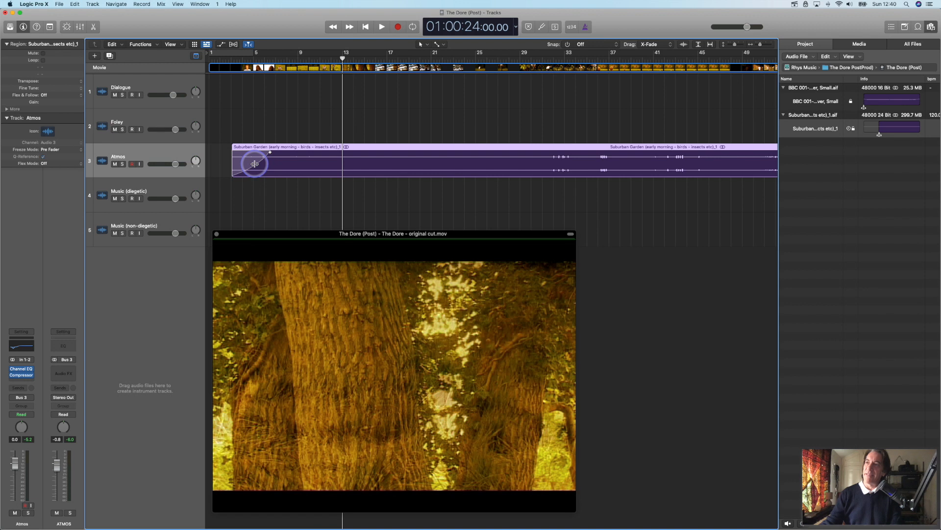
mouse_move(254, 164)
left_mouse_down()
mouse_move(243, 153)
mouse_move(257, 173)
left_mouse_up()
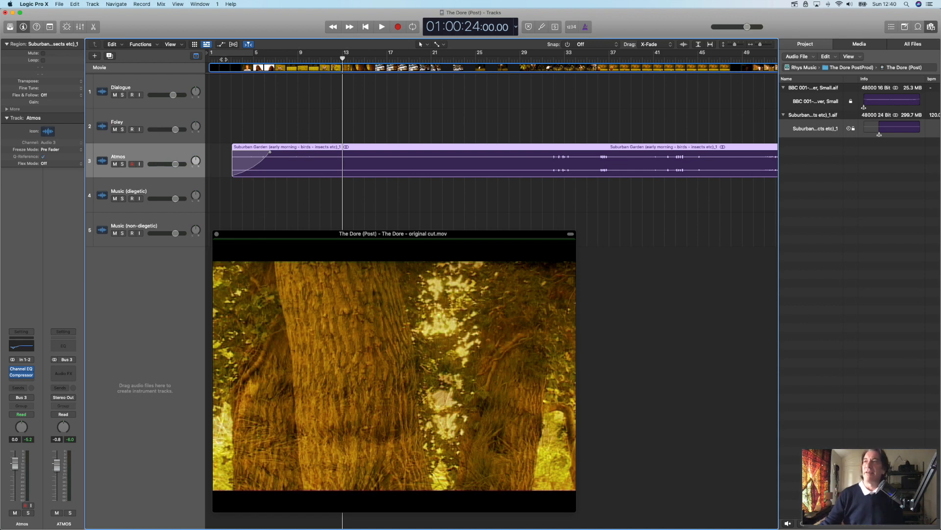
left_click(223, 57)
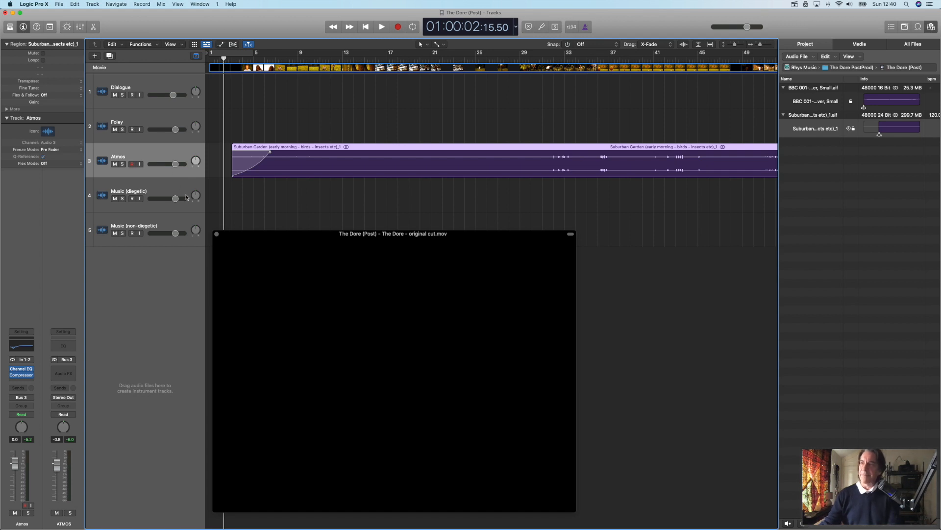
key("space")
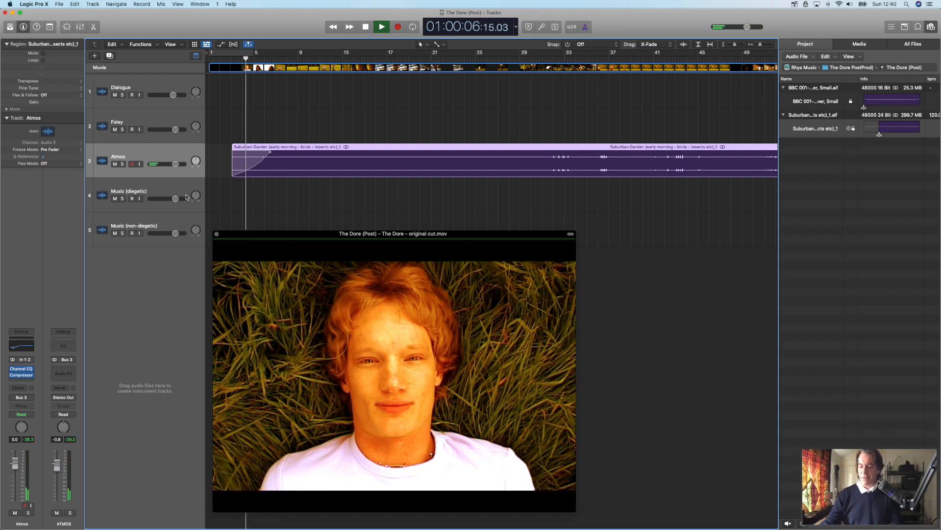
key("space")
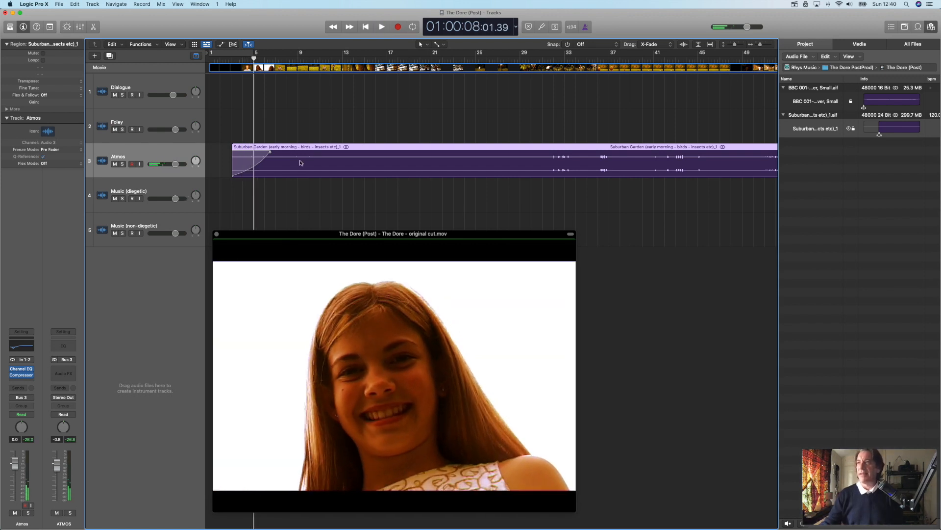
Start the Atmos region slightly earlier with a fade-in about one and a half bars long, and play it from about bar 2
left_click_drag(283, 162, 246, 153)
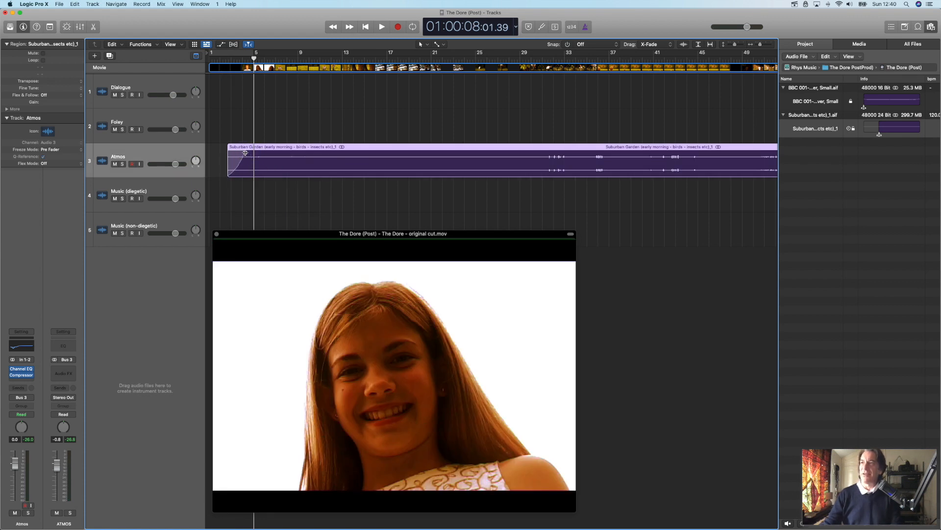
left_click(221, 57)
key("space")
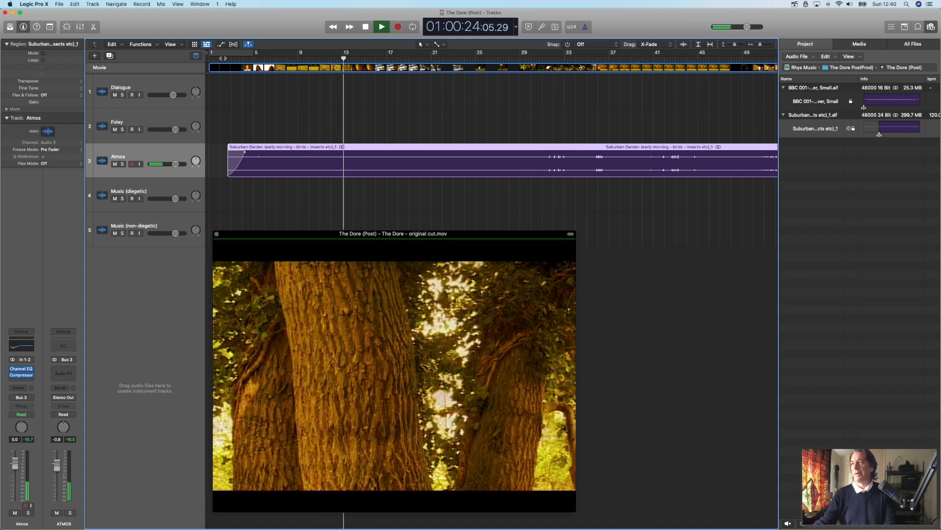
key("space")
Listen to the loud bursts in the Atmos region at about 01:01:01, 01:01:09 and 01:01:21
left_click(548, 60)
key("space")
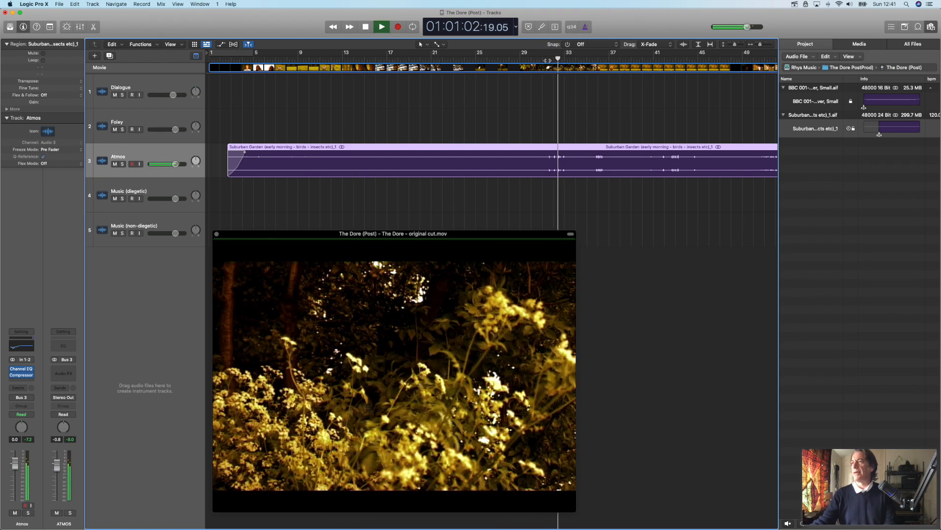
key("space")
left_click(595, 60)
key("space")
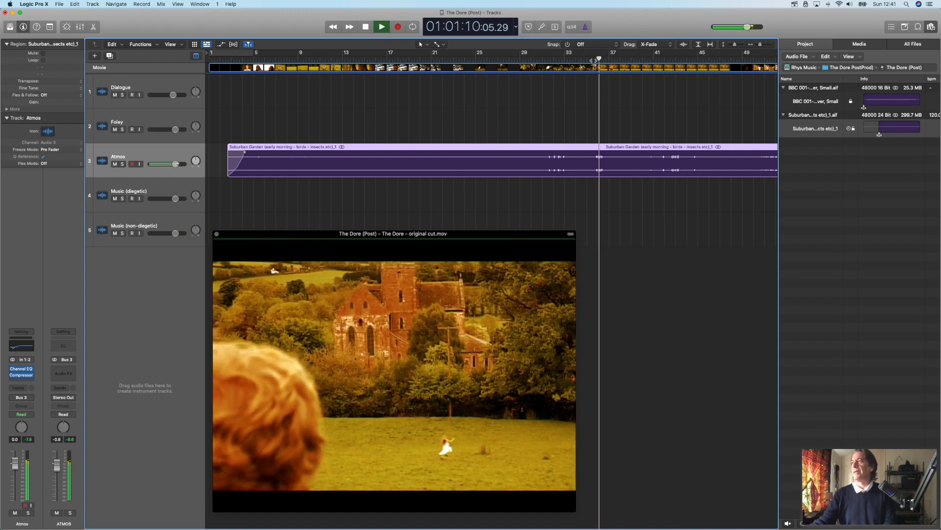
left_click(659, 60)
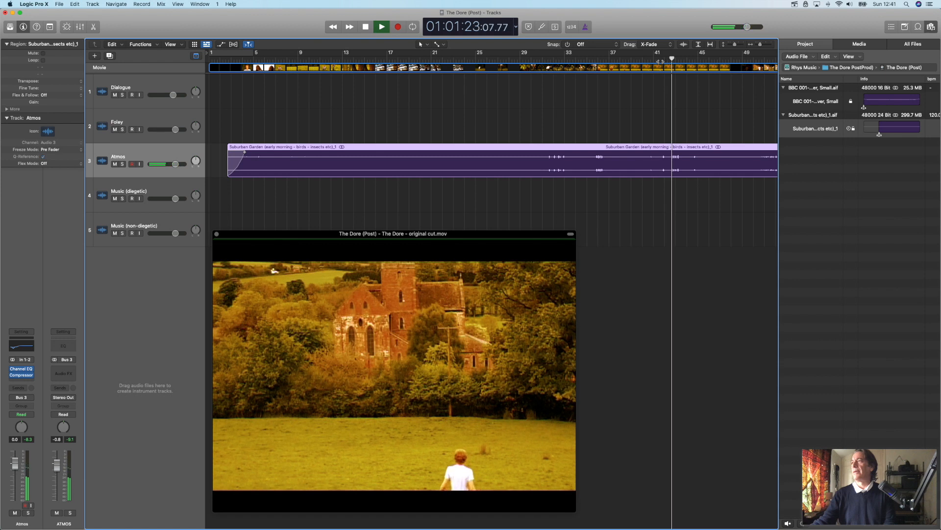
key("space")
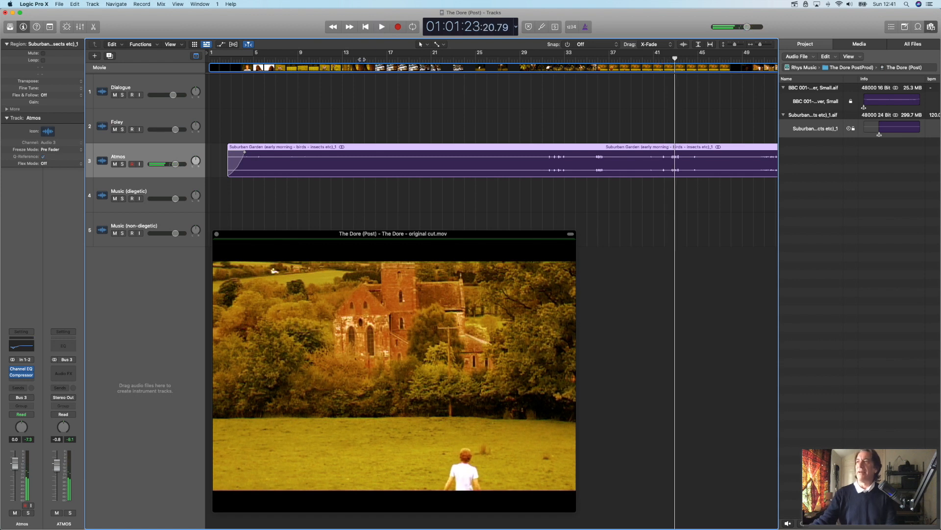
Play the Atmos track from about bar 14 and lower its volume to -10.4 dB
left_click(362, 59)
key("space")
key("space")
left_click_drag(169, 164, 157, 164)
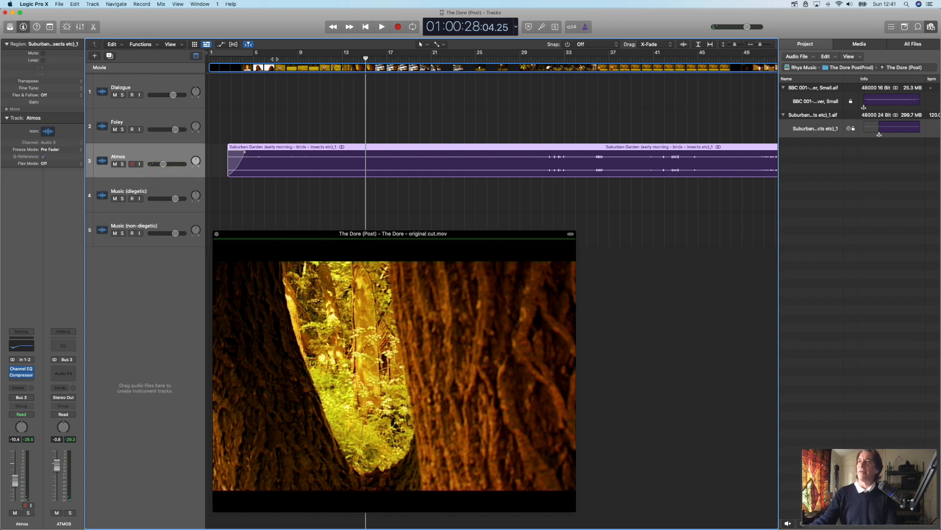
Play the lowered Atmos track against the picture from 01:00:04 and move the movie window up below the Atmos track
left_click(231, 60)
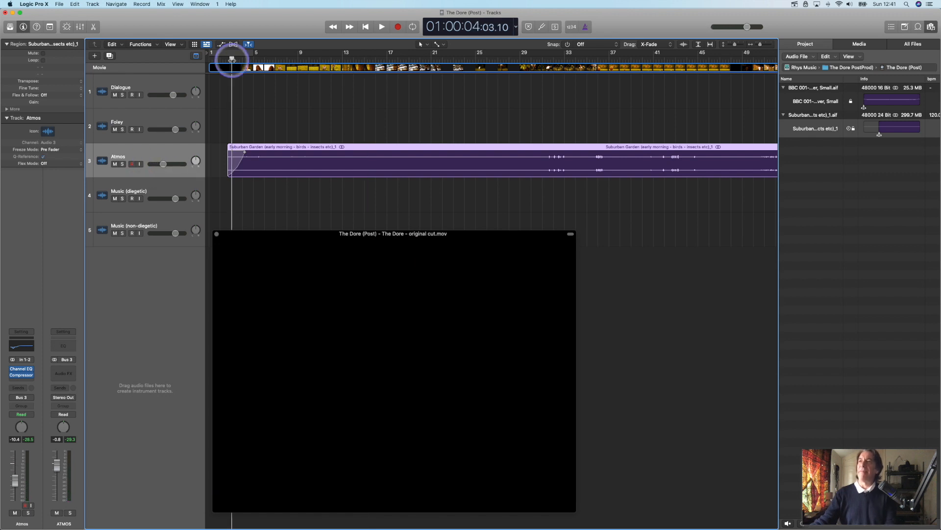
key("space")
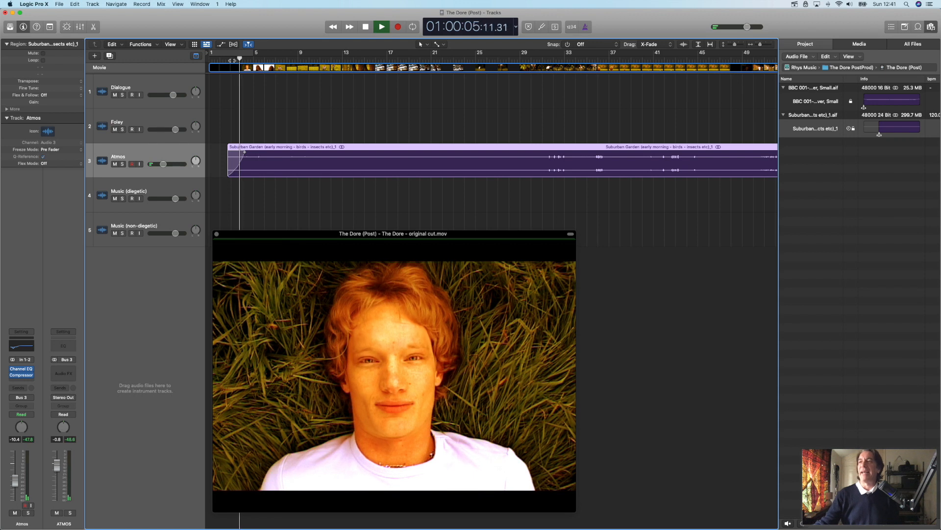
left_click_drag(330, 236, 339, 193)
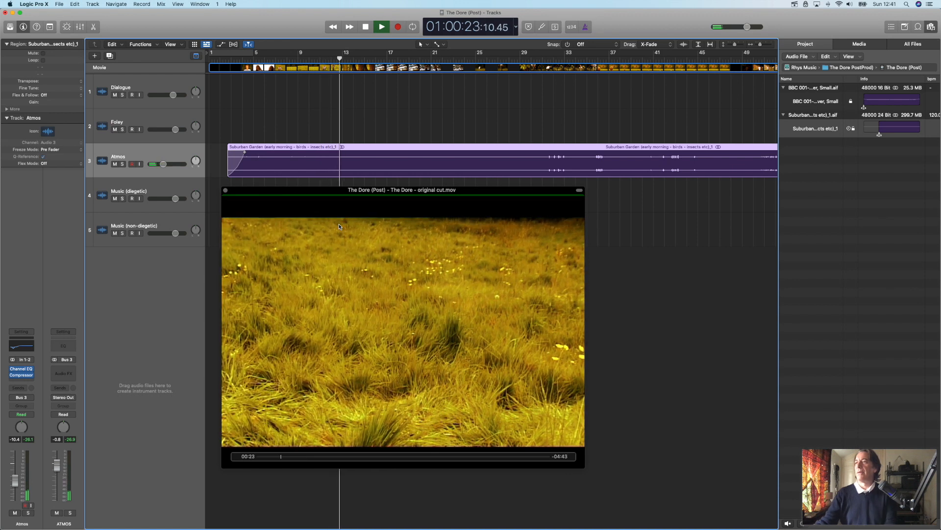
key("space")
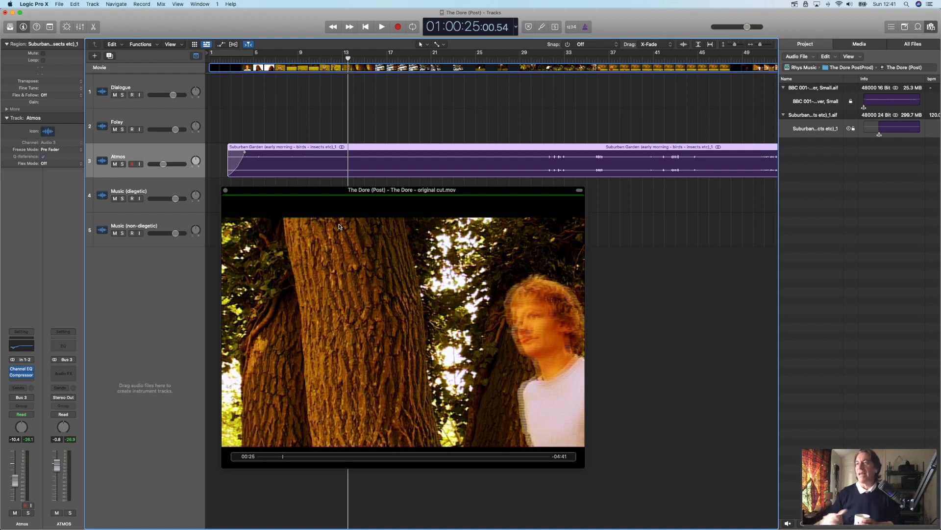
Play the film with the Atmos track from 01:00:17 up to the shot of the wooden fence
left_click(320, 58)
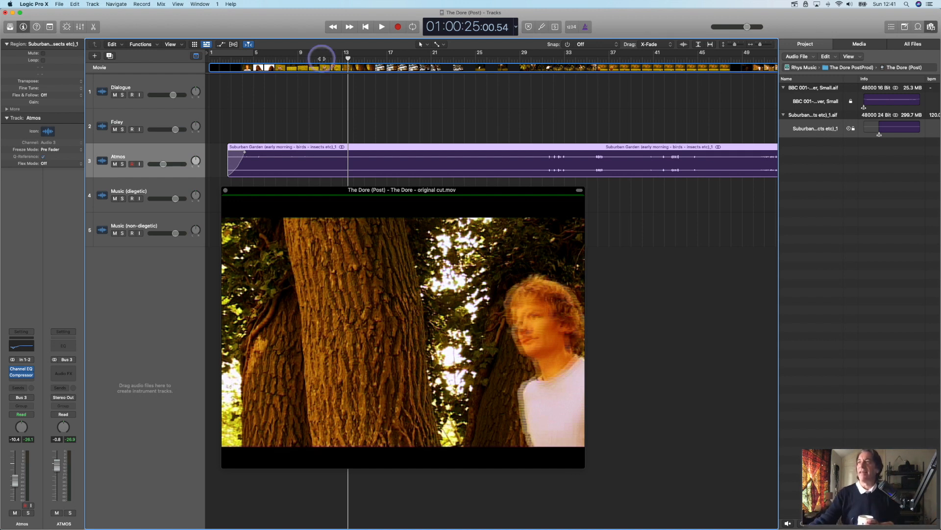
left_click(306, 58)
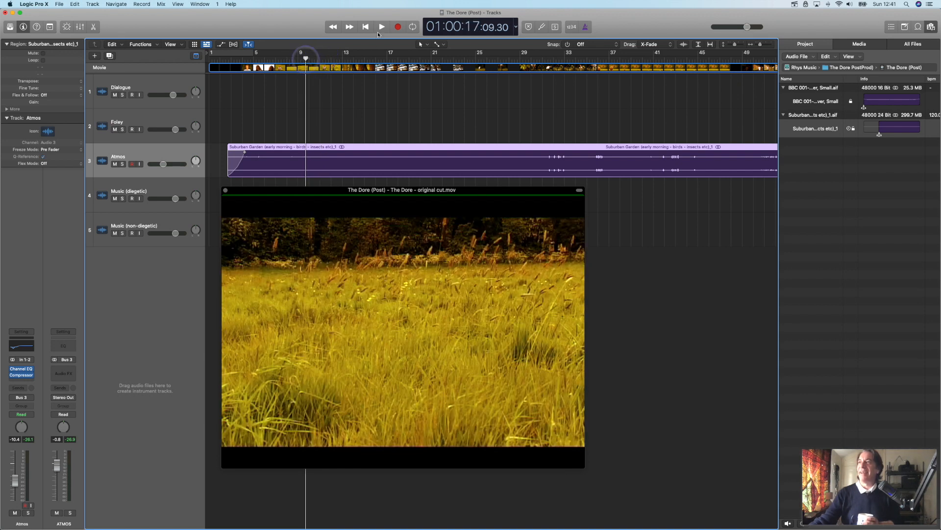
key("space")
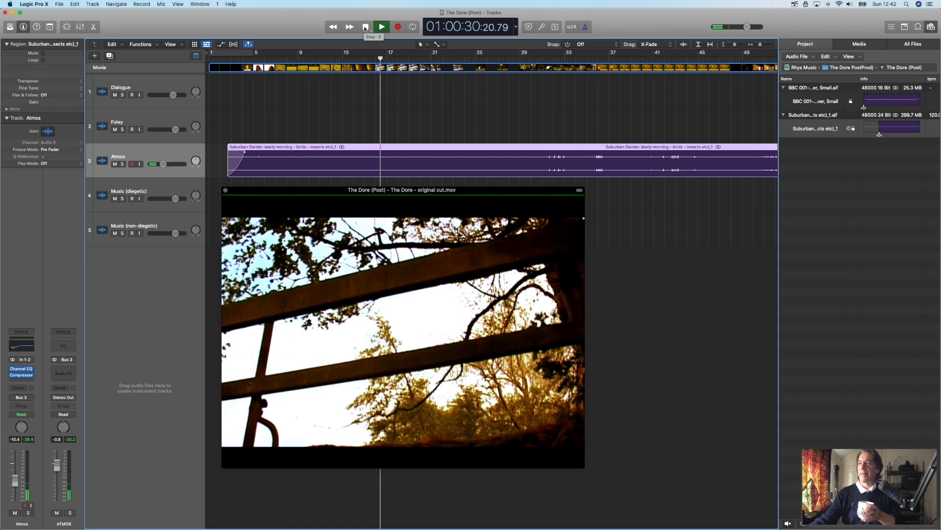
left_click(365, 27)
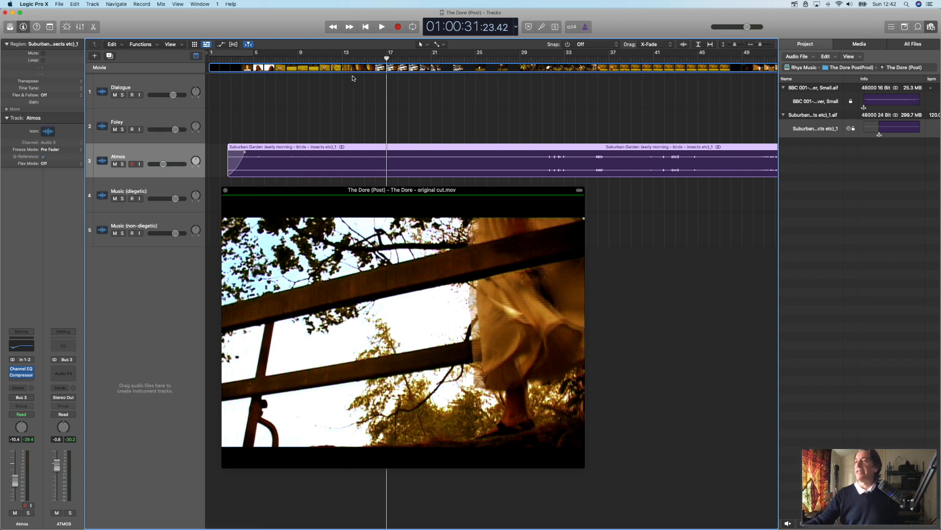
Cut off the Atmos region after 01:00:27:16 with the Scissors tool and play the result from about bar 8
left_click(339, 59)
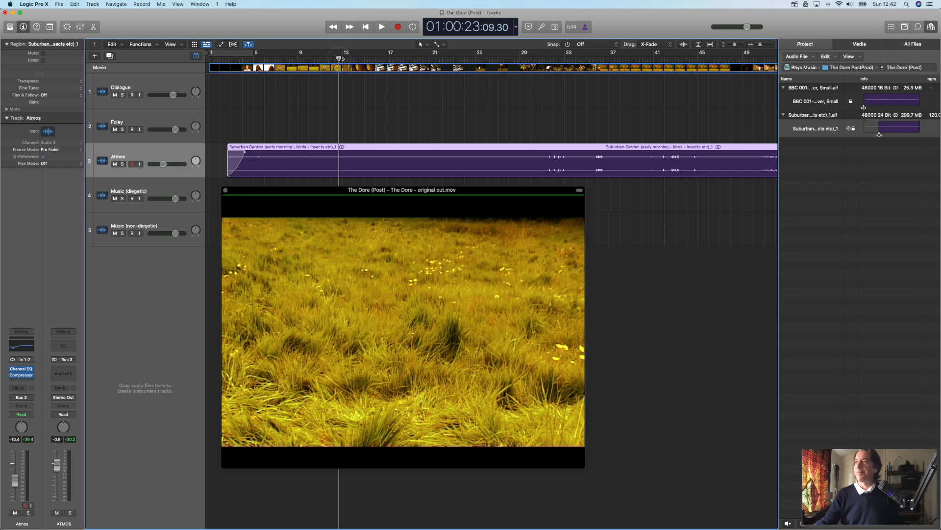
left_click(350, 59)
key("space")
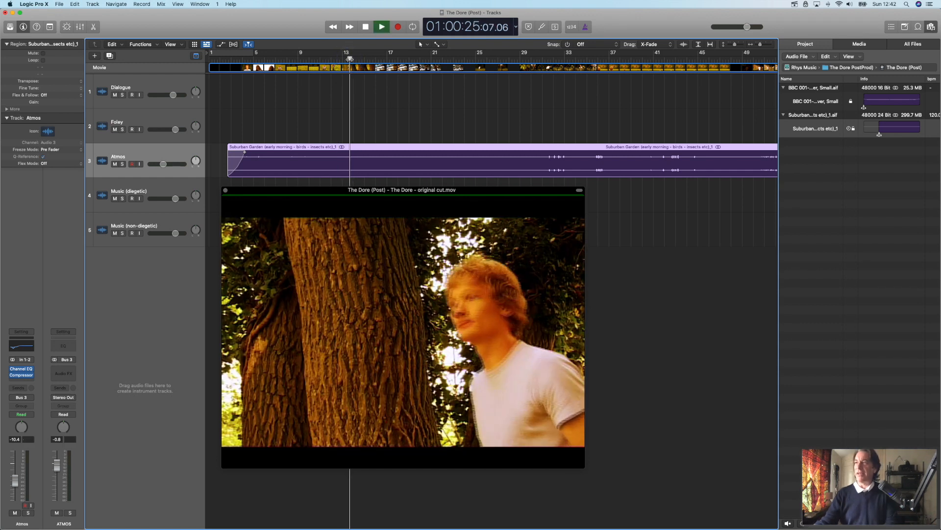
key("space")
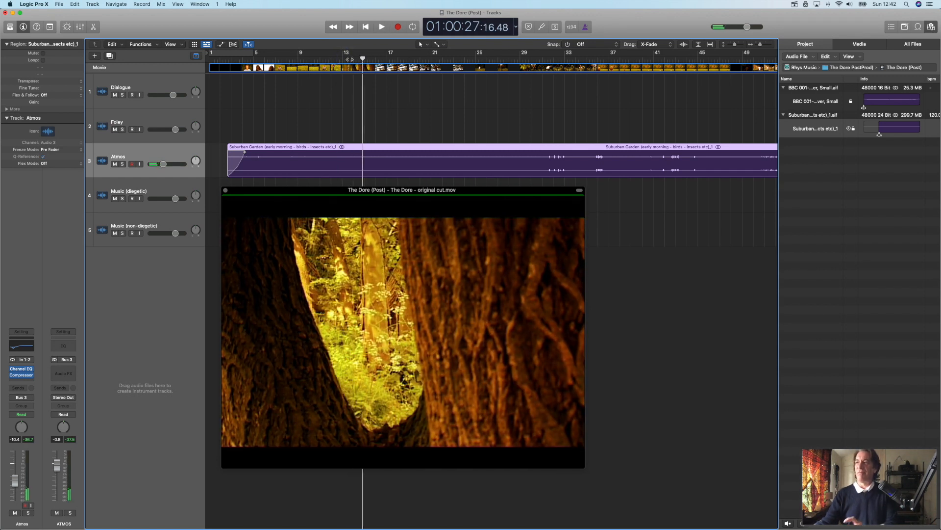
left_click(442, 46)
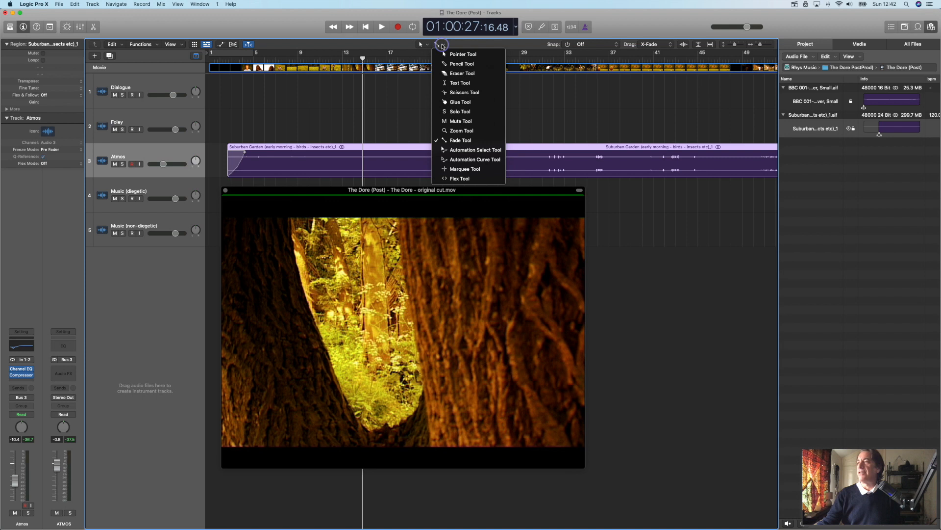
left_click(453, 93)
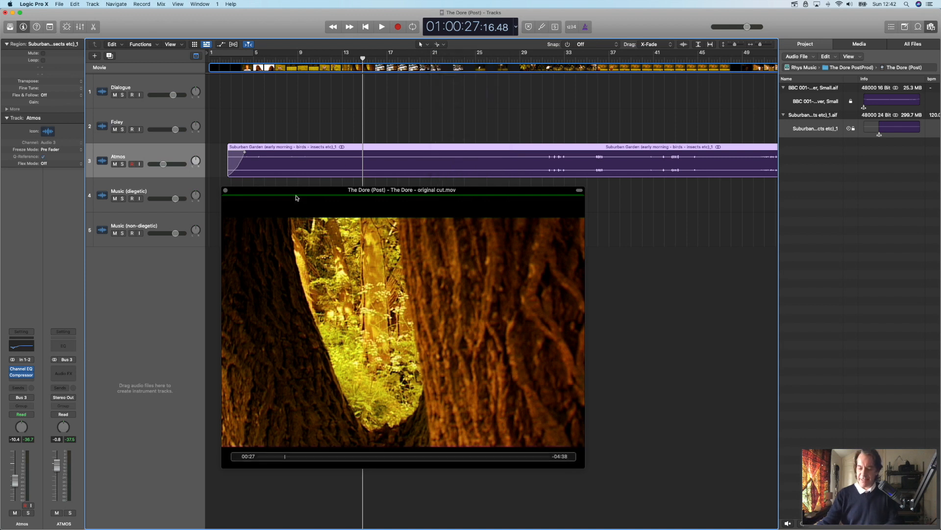
left_click(364, 169)
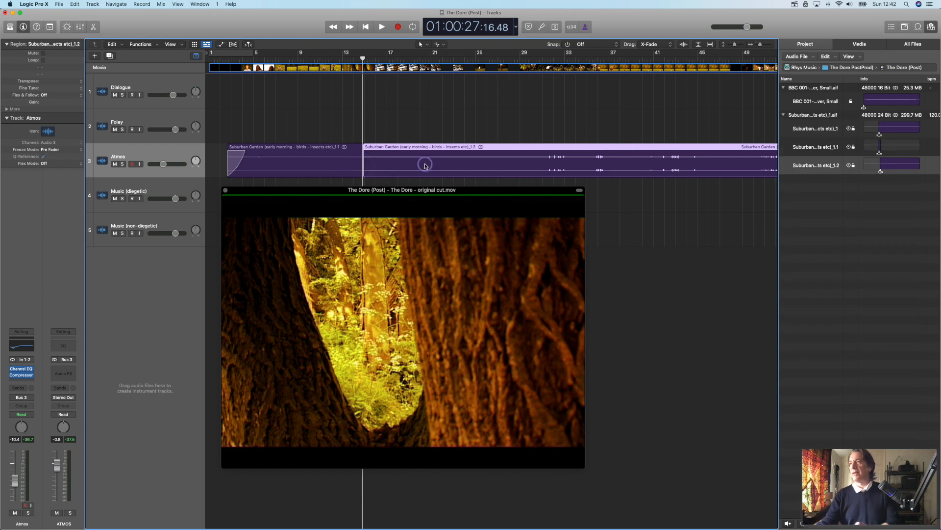
key("Delete")
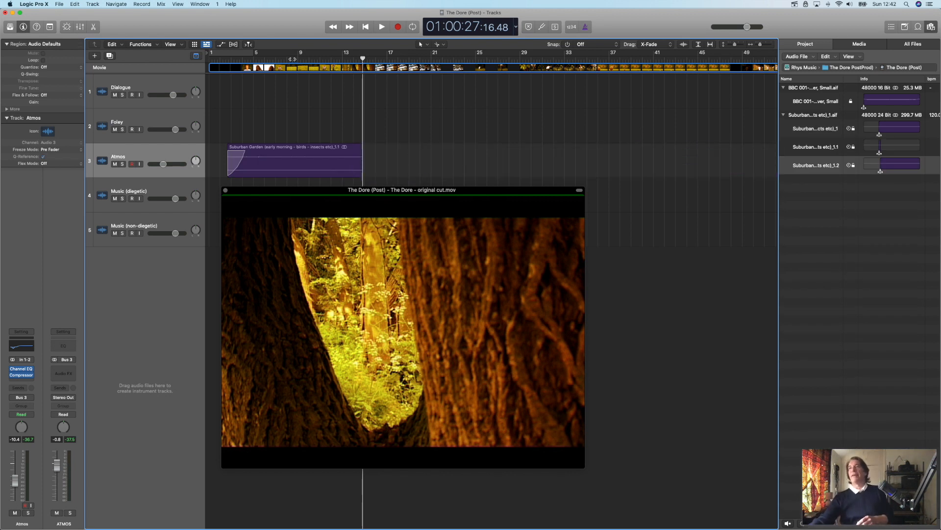
left_click(293, 58)
key("space")
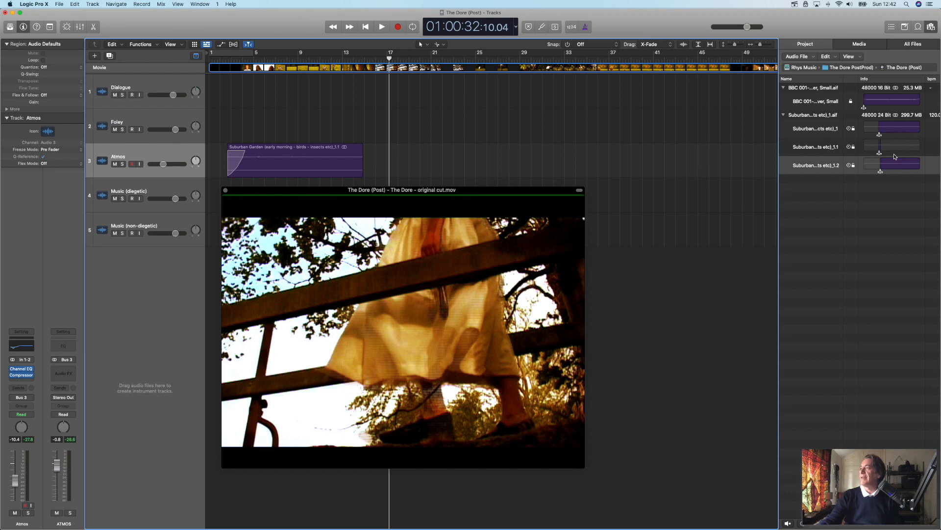
Collapse the Suburban Garden file's region list and start adding an audio file, browsing to the Sound Effects Library folder
left_click(784, 115)
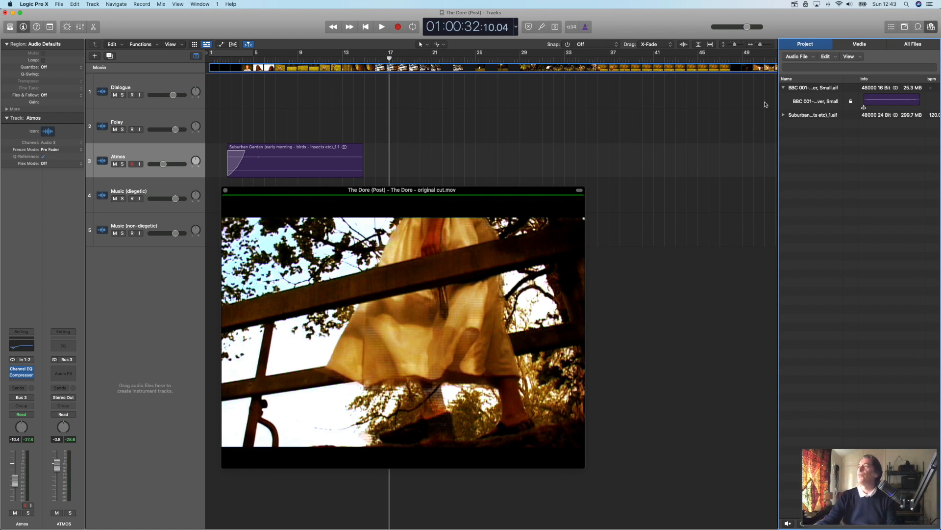
left_click(808, 58)
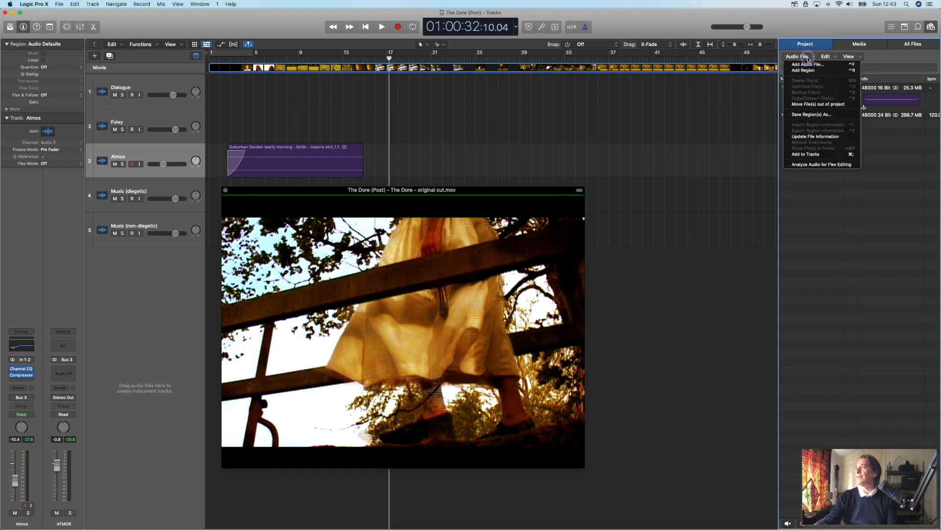
left_click(809, 58)
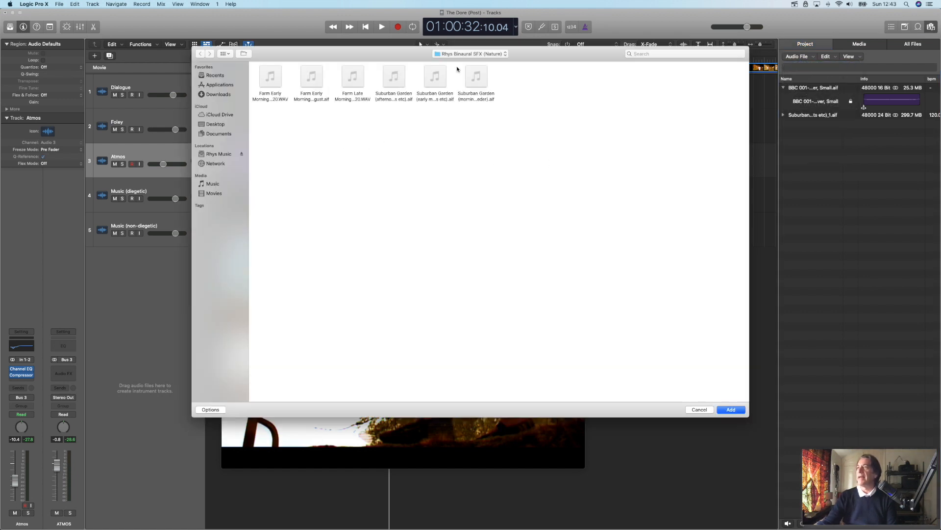
left_click(492, 54)
left_click(489, 61)
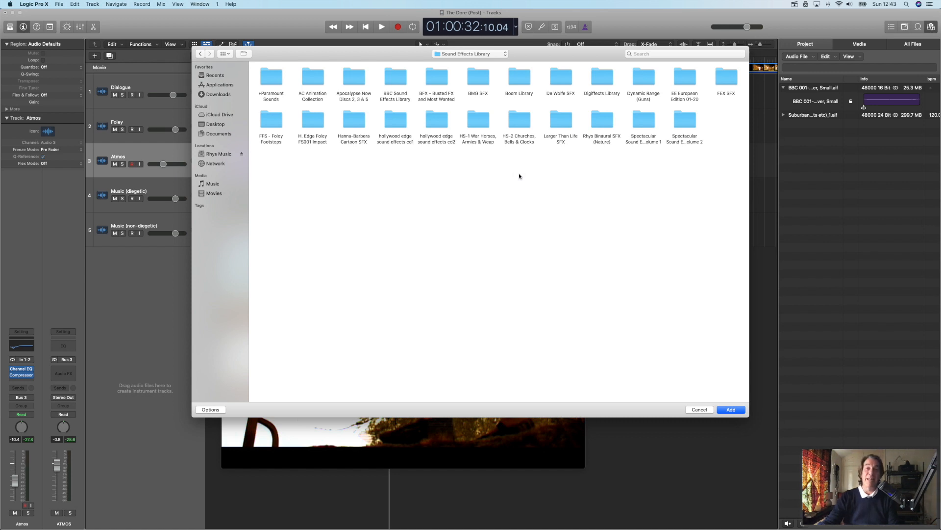
Open the FEX 001 - The Elements folder inside FEX SFX and show its files as a list
double_click(722, 79)
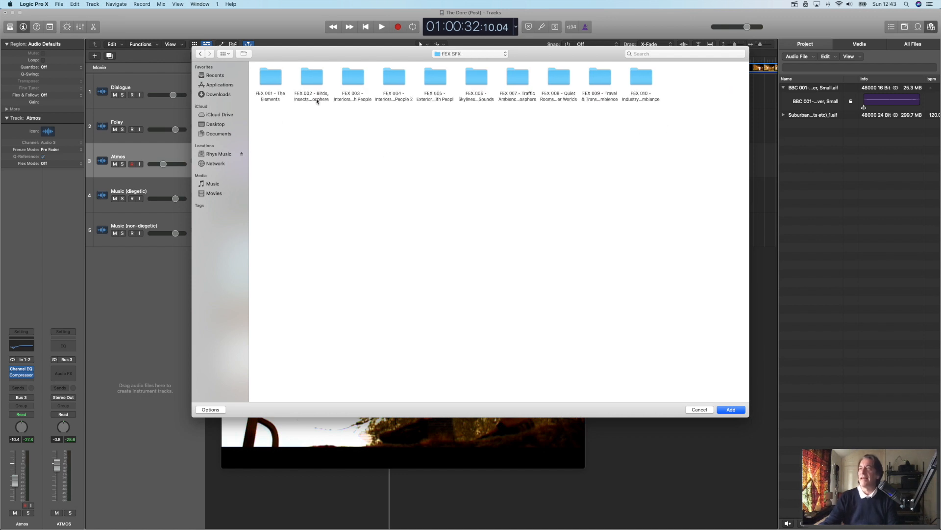
double_click(269, 80)
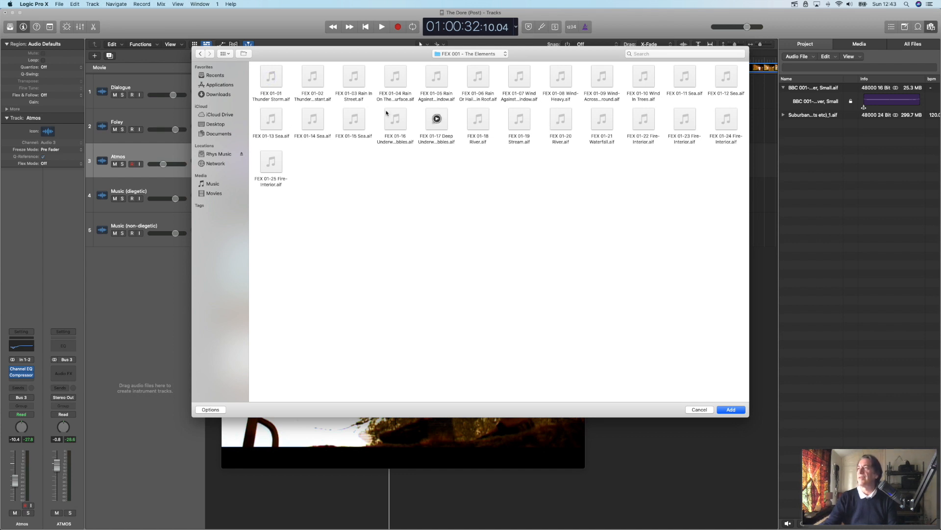
left_click(226, 54)
left_click(230, 87)
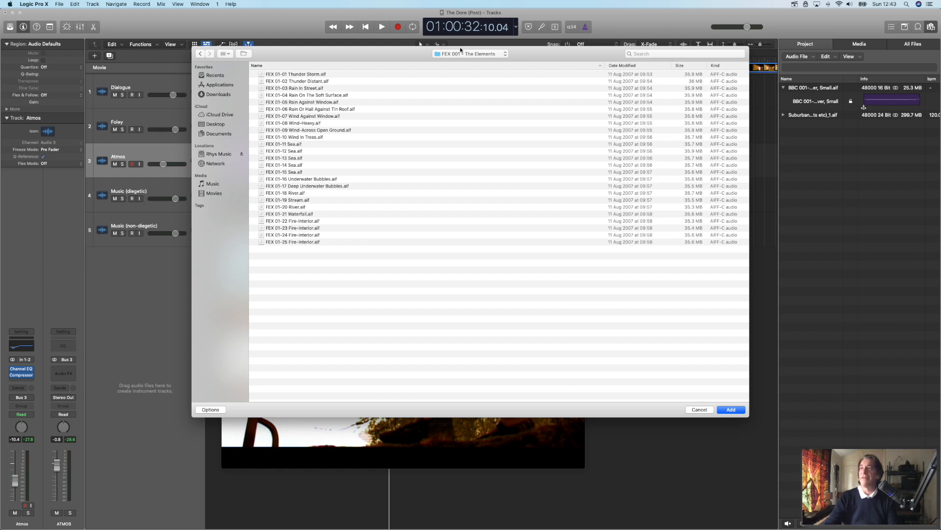
Go back to FEX SFX, open the FEX 002 birds, insects and animals folder, and show its files as a list
left_click(200, 54)
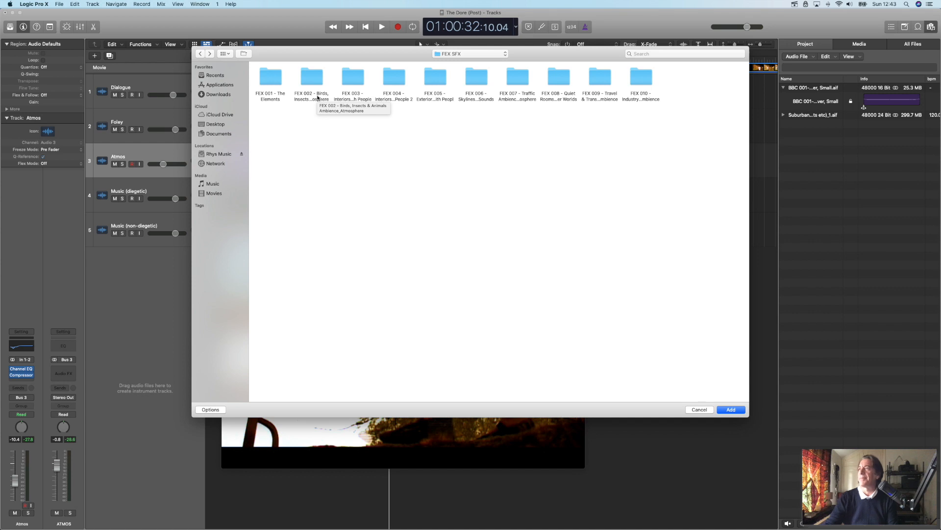
double_click(310, 82)
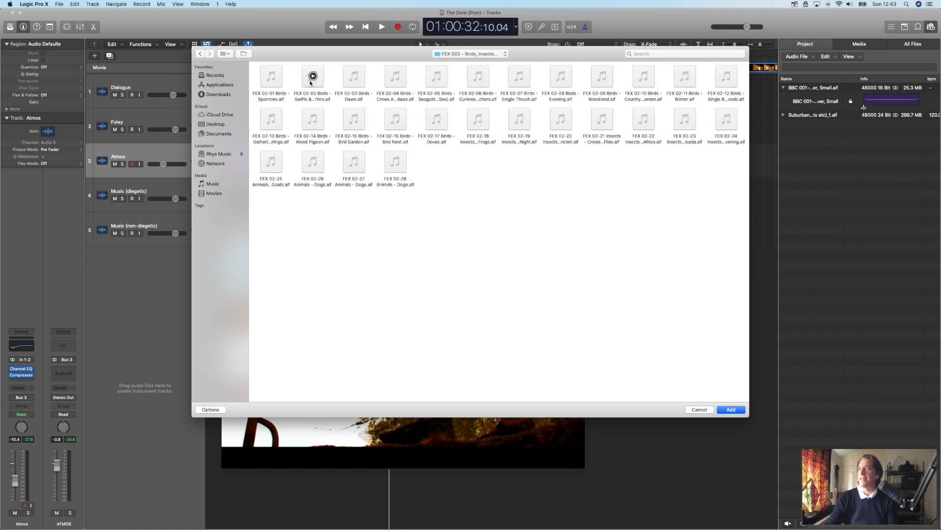
left_click(224, 54)
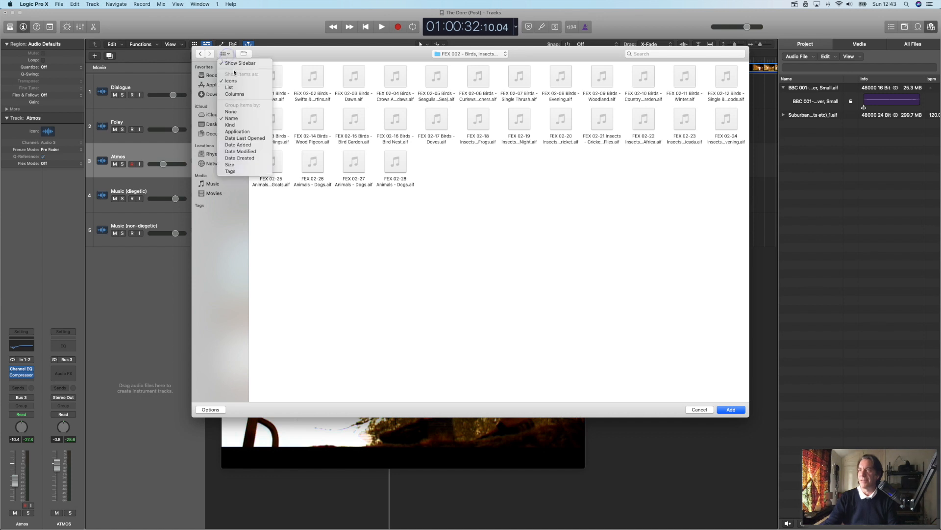
left_click(239, 87)
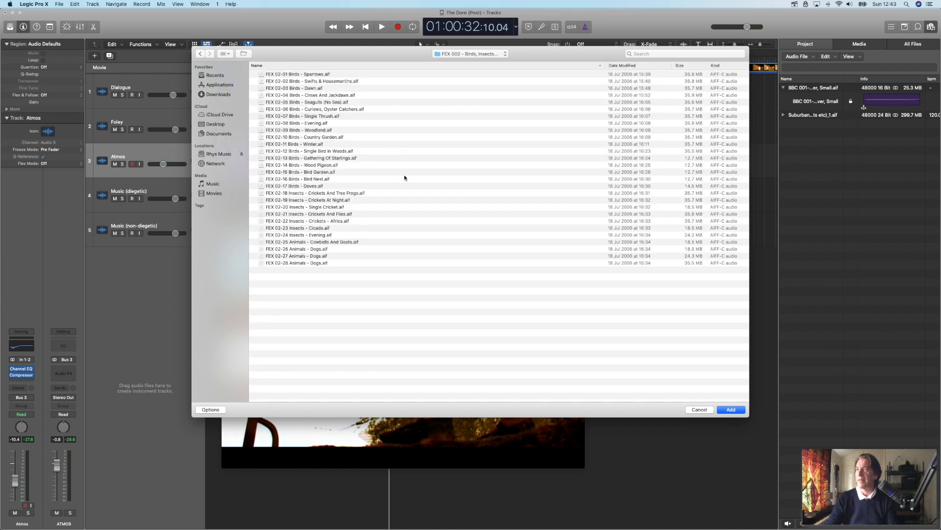
Add FEX 02-09 Birds - Woodland, FEX 02-21 Insects - Crickets And Flies and FEX 02-20 Insects - Single Cricket to the import selection
left_click(307, 131)
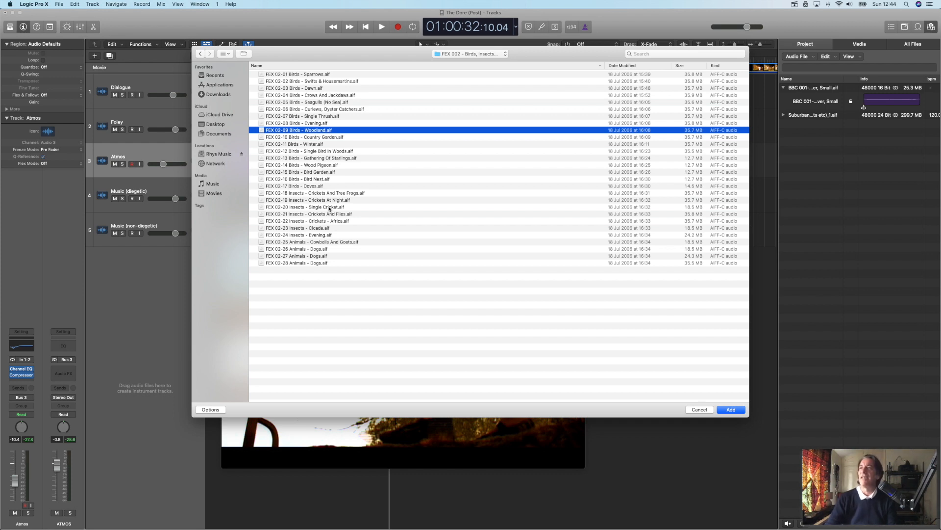
left_click(731, 409)
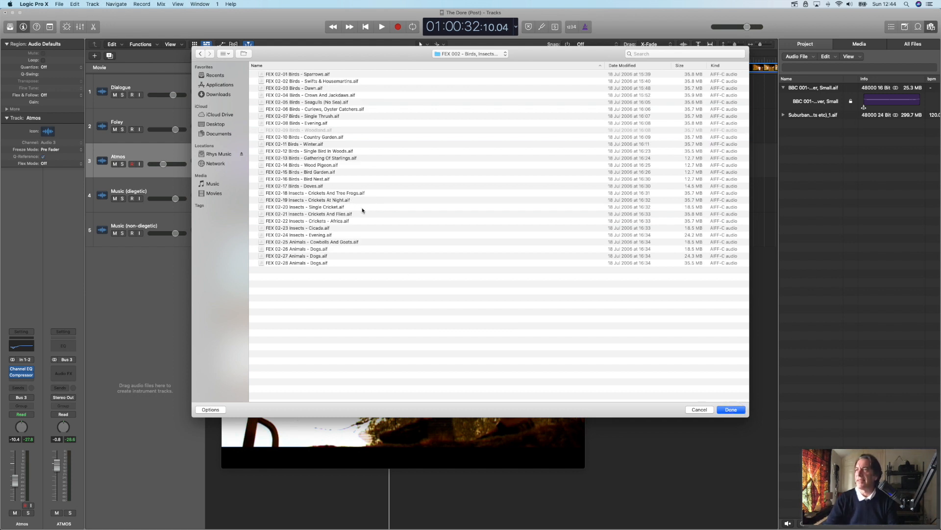
left_click(338, 207)
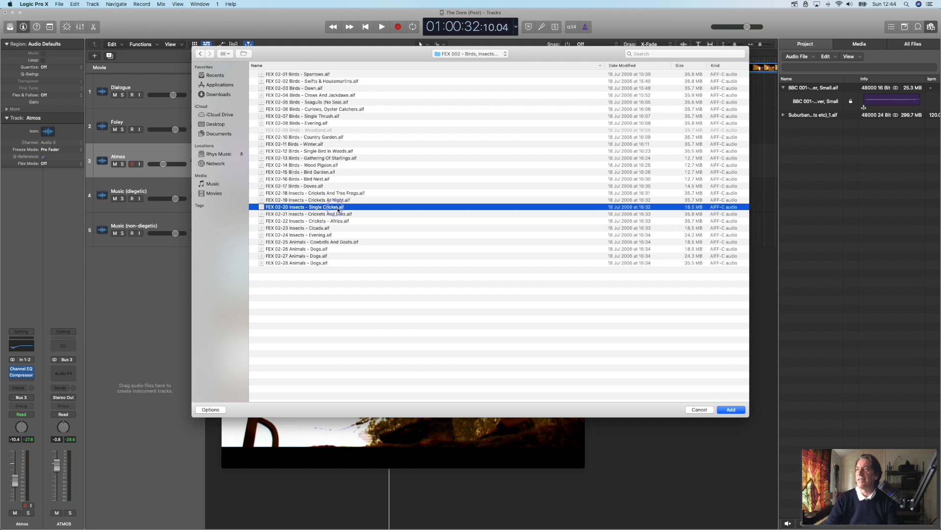
left_click(326, 214)
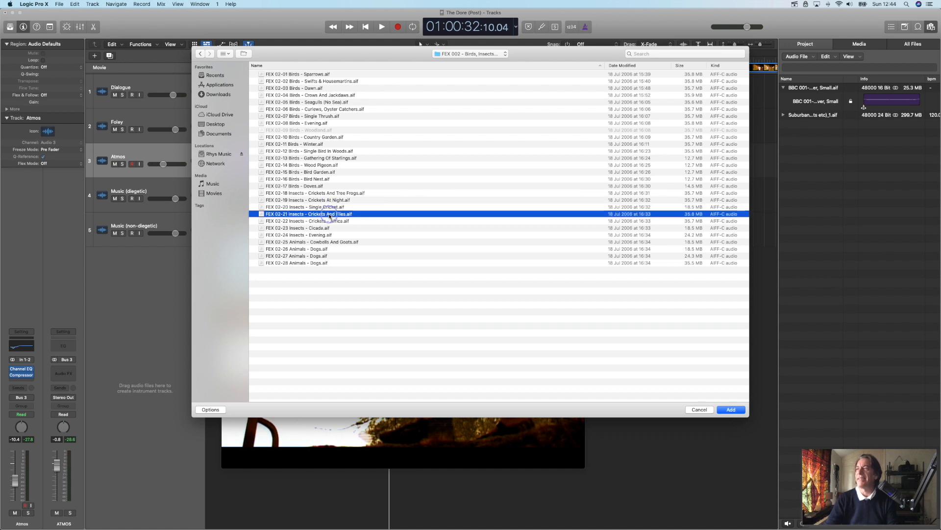
left_click(730, 409)
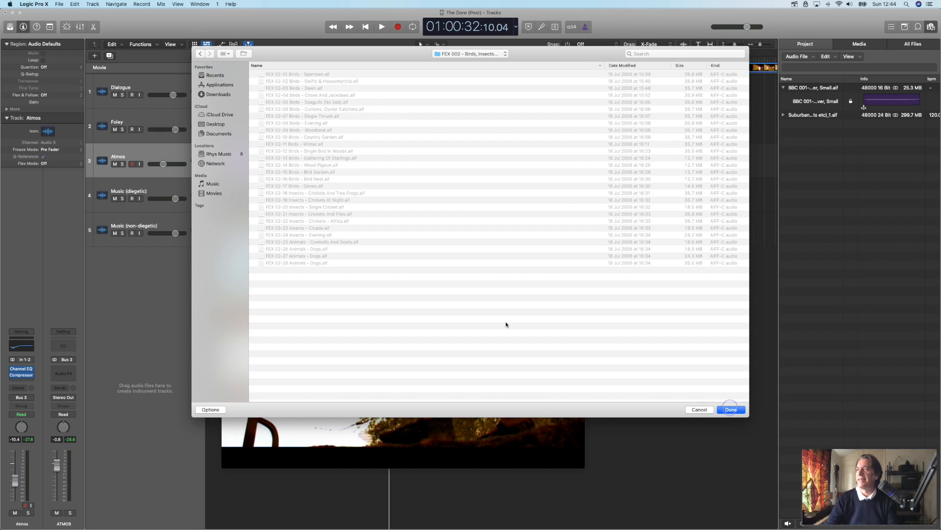
left_click(332, 208)
left_click(731, 410)
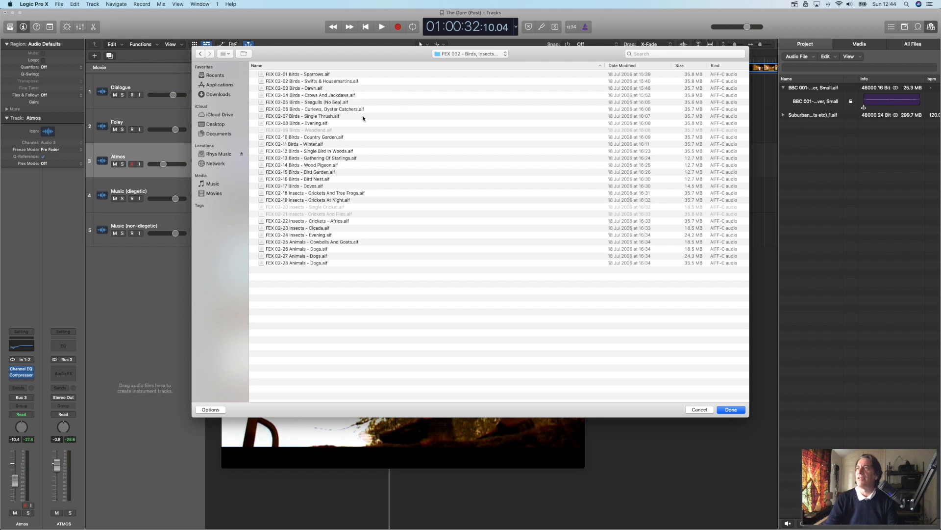
Add FEX 02-04 Crows And Jackdaws, FEX 02-13 Gathering Of Starlings and FEX 02-27 Dogs, and finish importing the chosen files
left_click(324, 96)
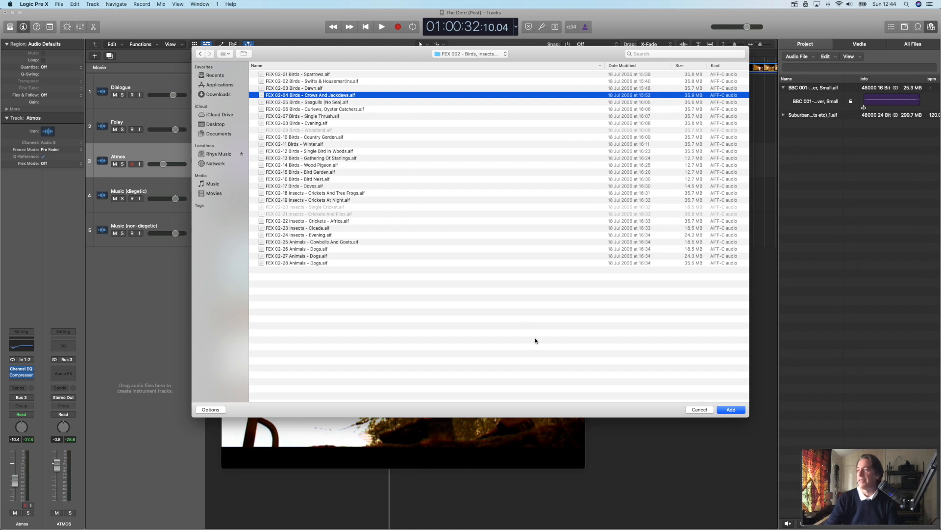
left_click(740, 411)
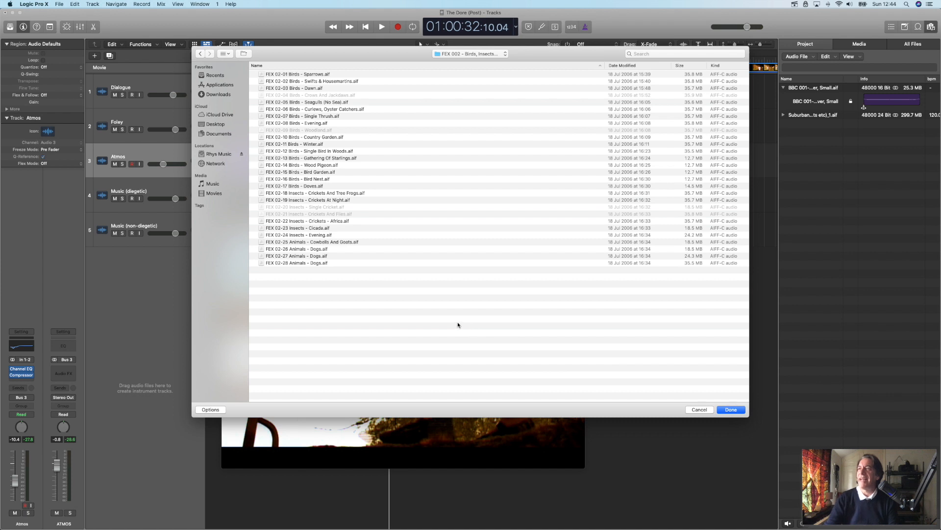
left_click(334, 159)
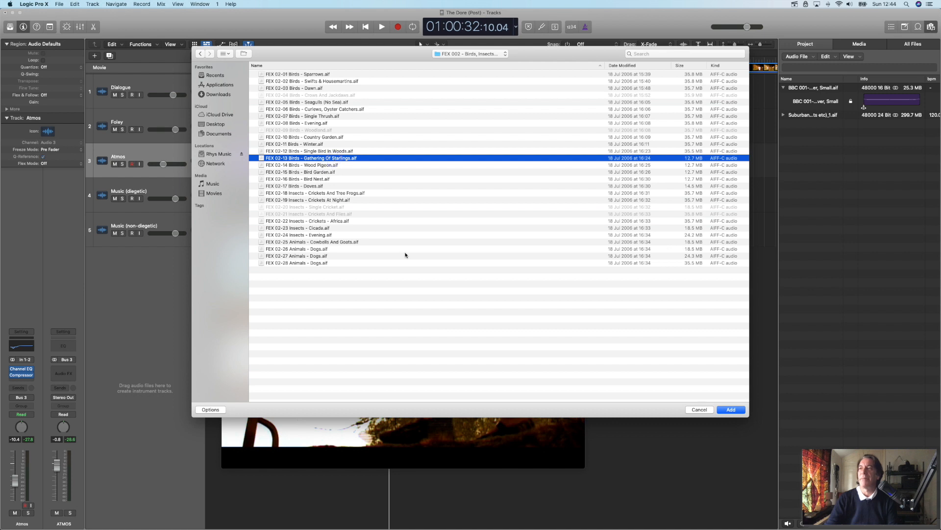
left_click(731, 409)
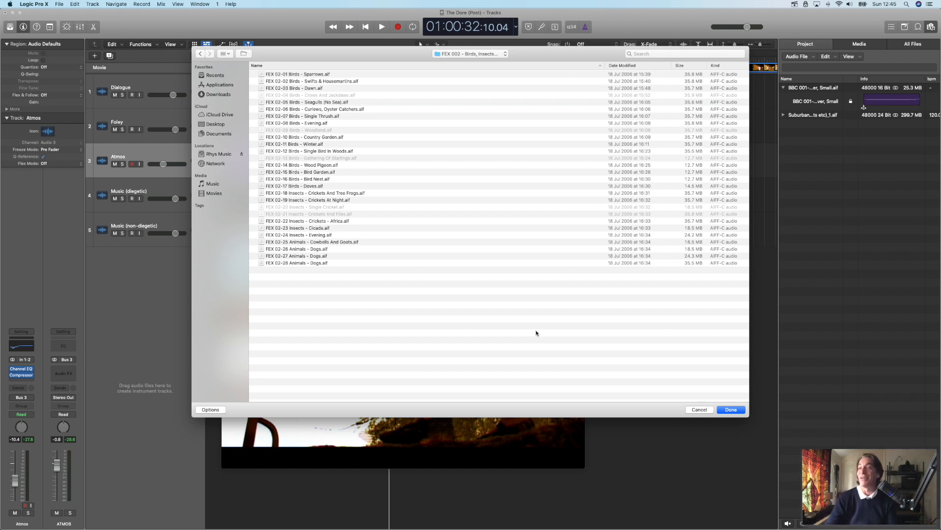
left_click(315, 257)
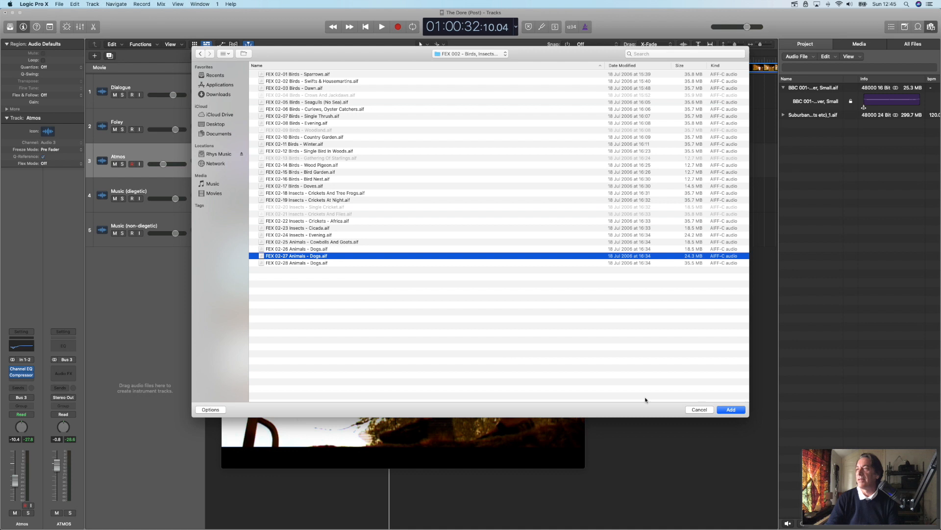
left_click(731, 409)
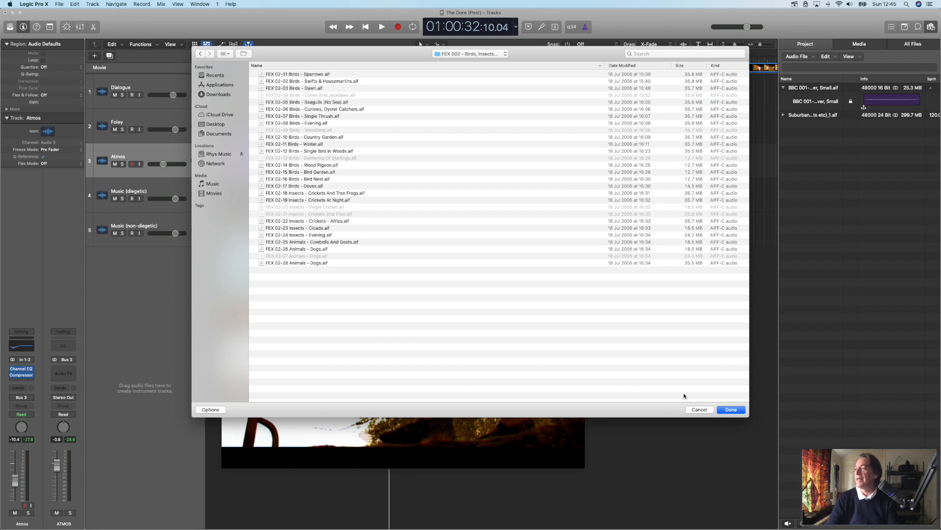
left_click(731, 409)
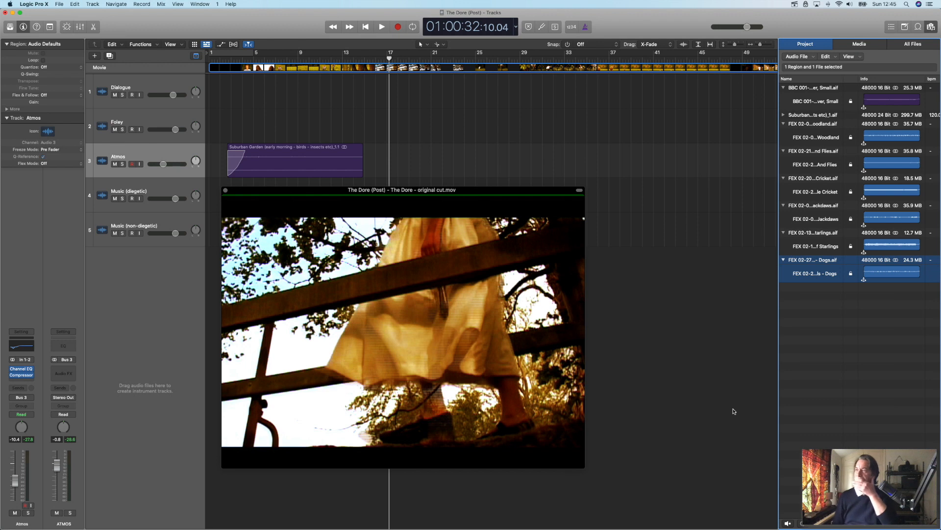
Rename the Atmos track "Atmos (environmental)" and move the movie window down clear of the tracks
double_click(118, 158)
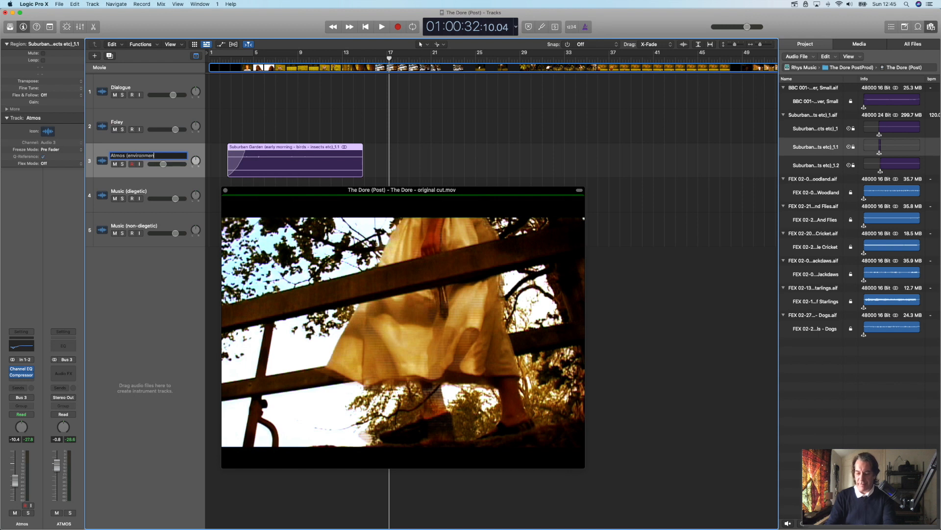
type(")")
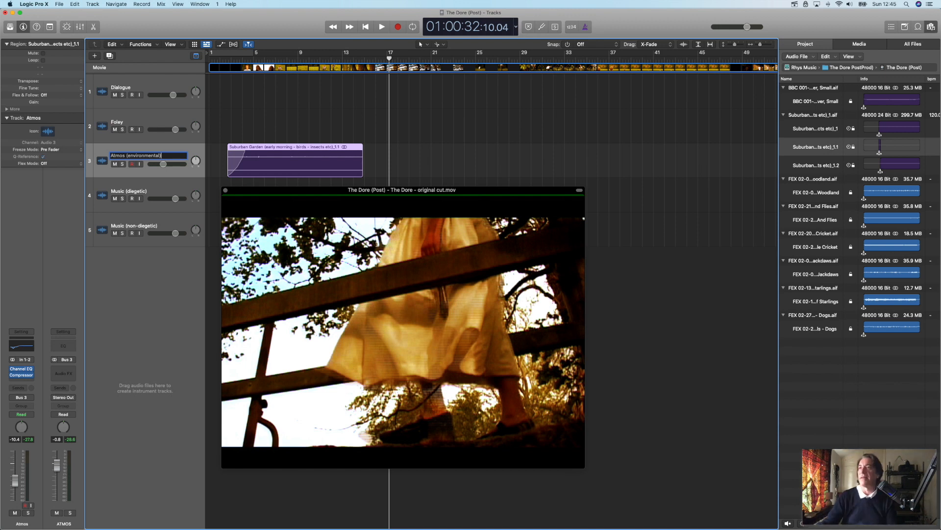
key("Return")
left_click_drag(329, 193, 332, 255)
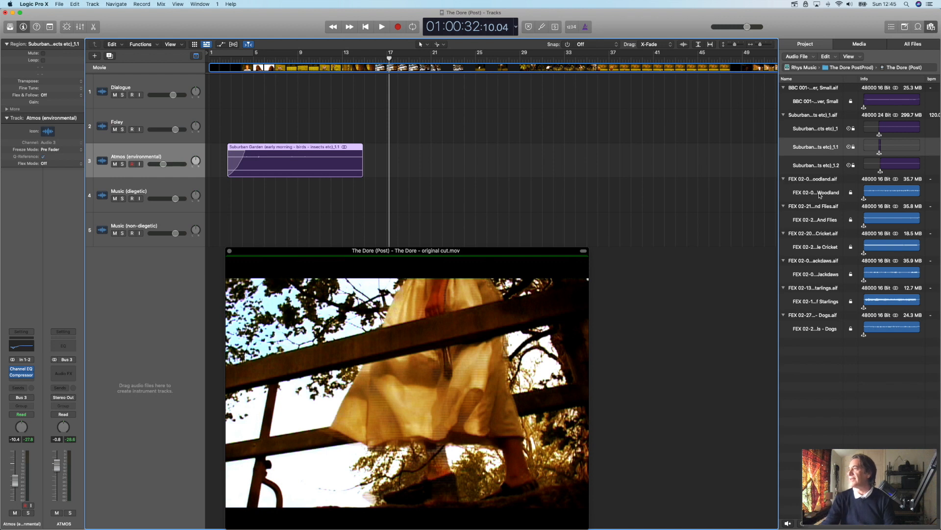
Place the Woodland file on the Atmos track, crossfading with the end of the Suburban Garden region, and play it from about 01:00:21 to 01:00:48
left_click_drag(822, 194, 493, 171)
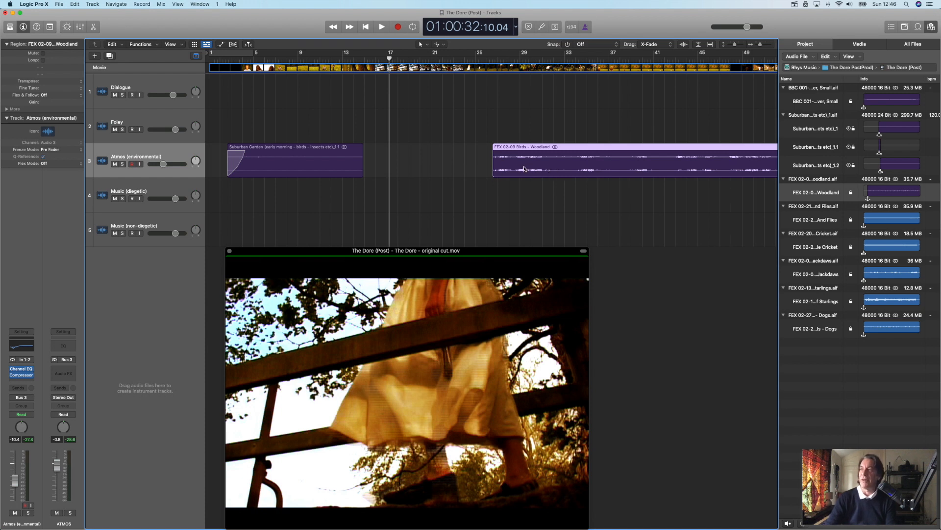
left_click_drag(533, 169, 413, 171)
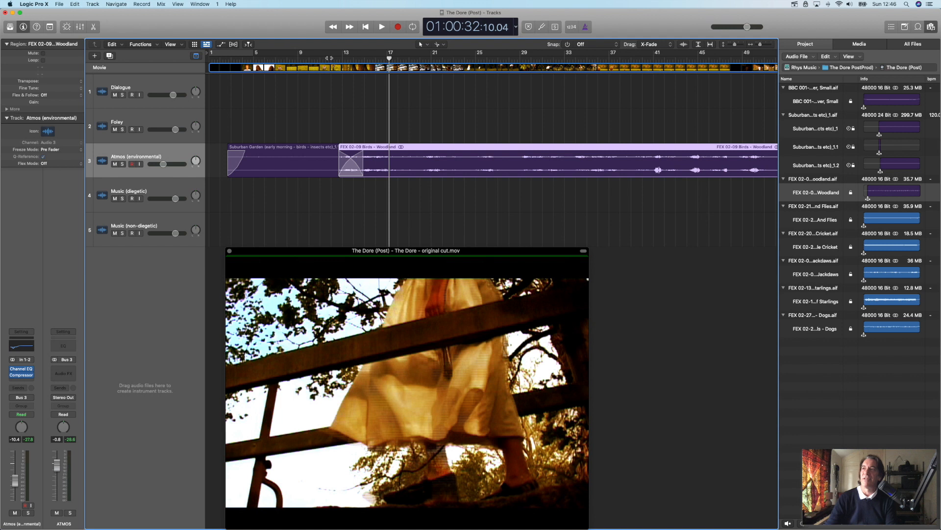
left_click(329, 58)
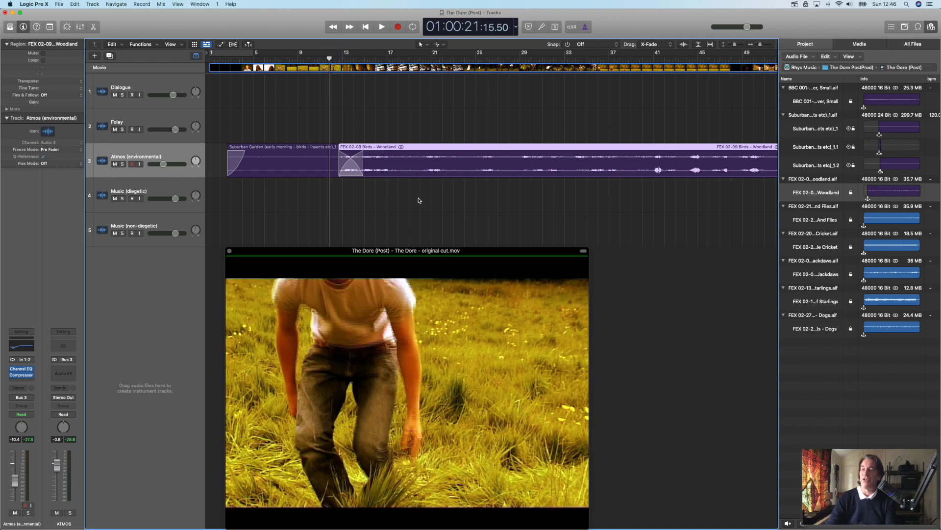
key("space")
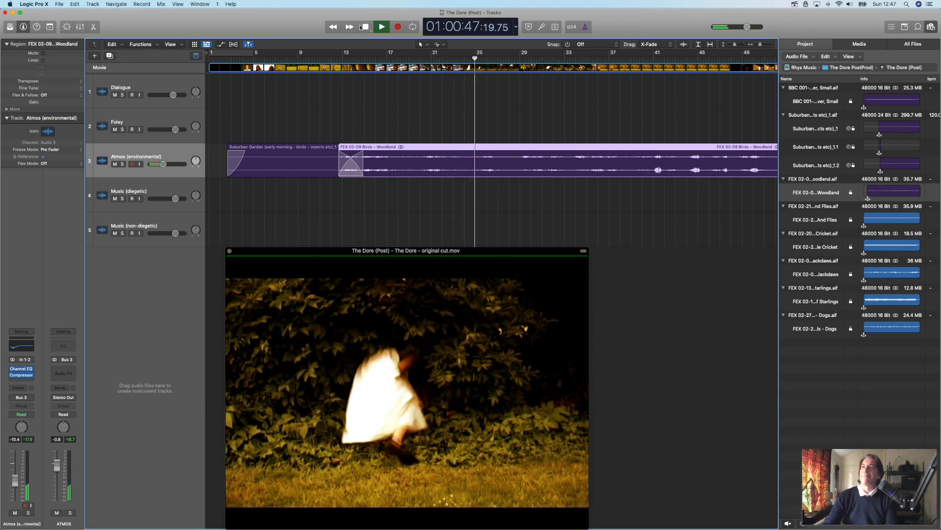
key("space")
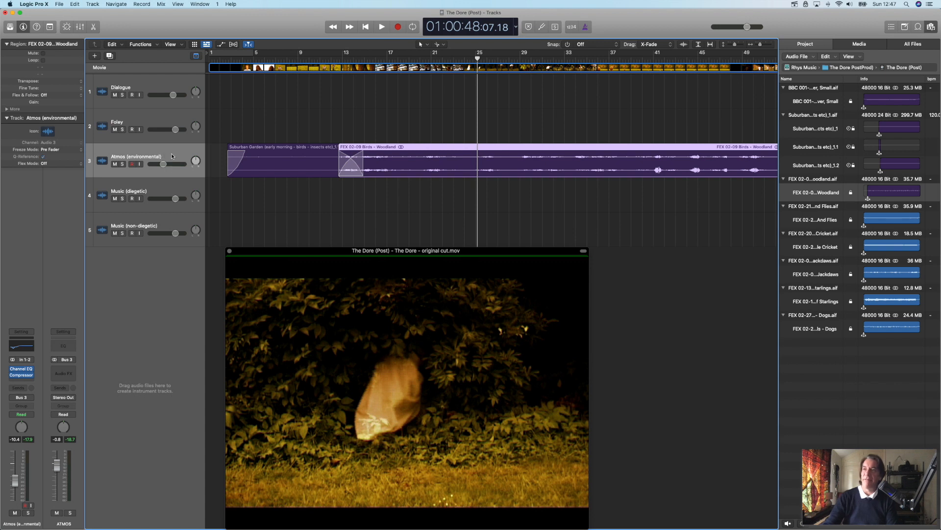
Rename the Atmos (environmental) track "Atmos (environmental) 1"
double_click(155, 159)
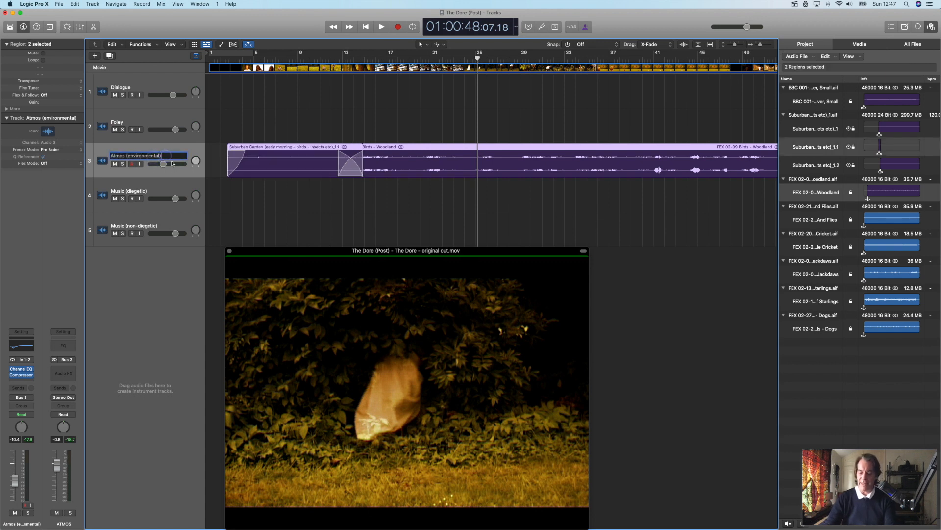
type("1")
key("Return")
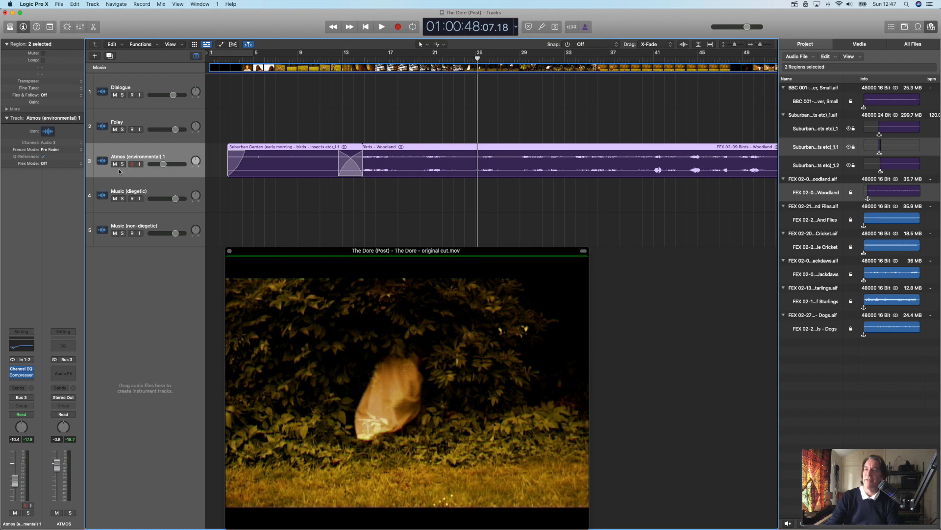
Duplicate the Atmos (environmental) 1 track with its settings and name the copy "Atmos (environmental) 2"
left_click(111, 57)
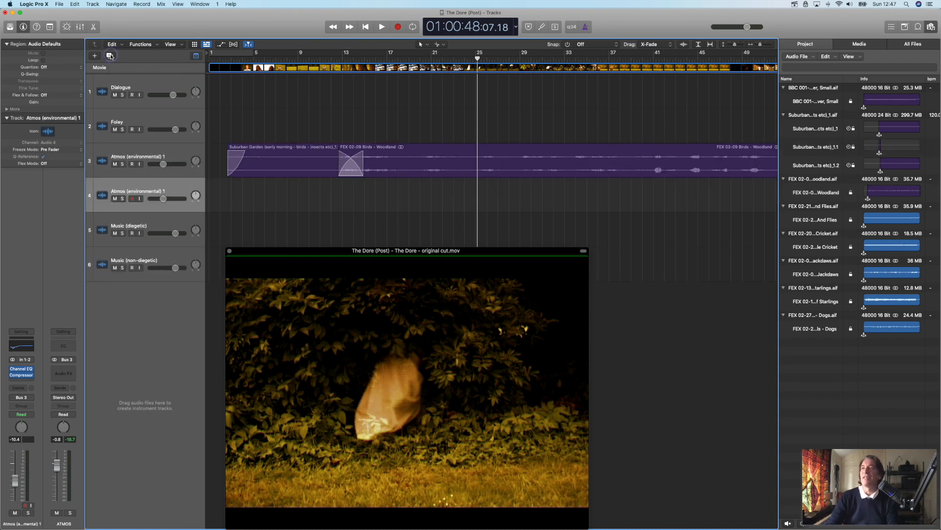
double_click(162, 191)
key("BackSpace")
type("2")
key("Return")
Move the Woodland region to Atmos (environmental) 2, starting at about bar 8, and give it a short fade-in with the Fade tool
left_click_drag(409, 171, 314, 207)
left_click_drag(313, 208, 309, 210)
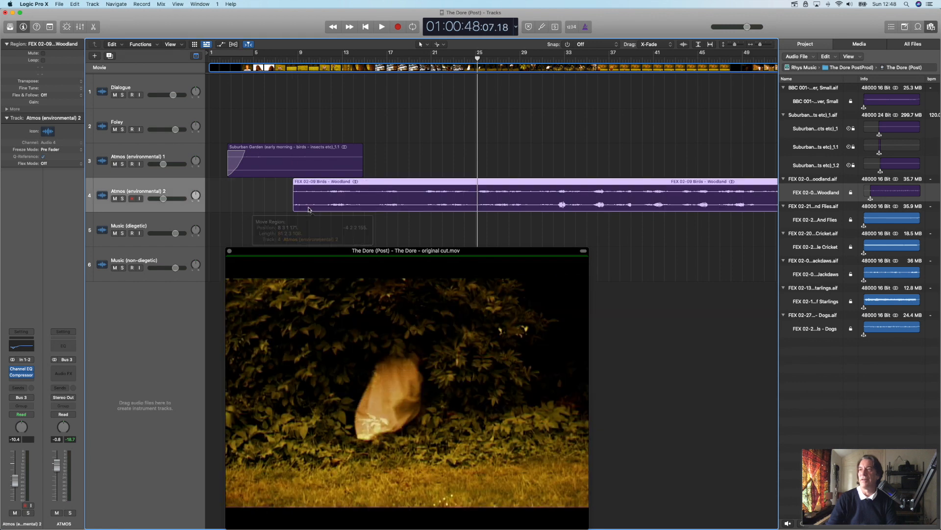
left_click(437, 45)
left_click(456, 140)
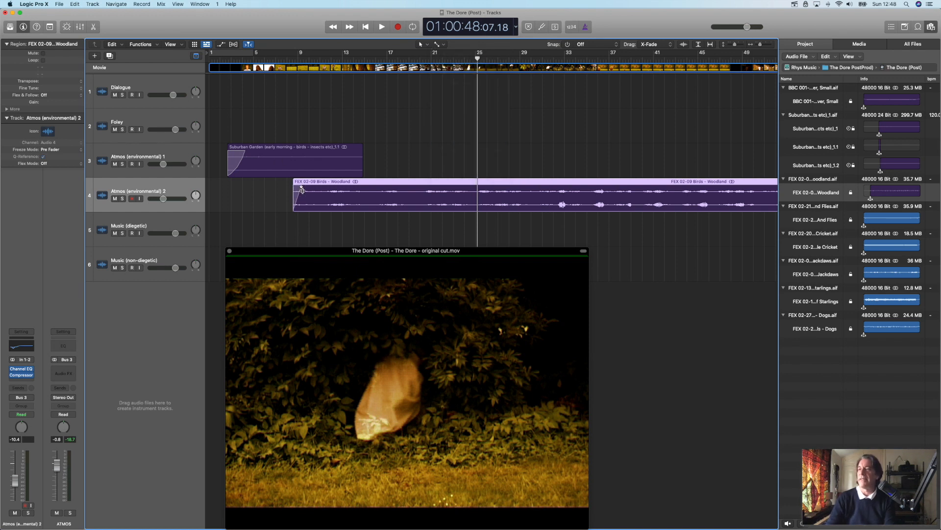
left_click_drag(299, 196, 302, 195)
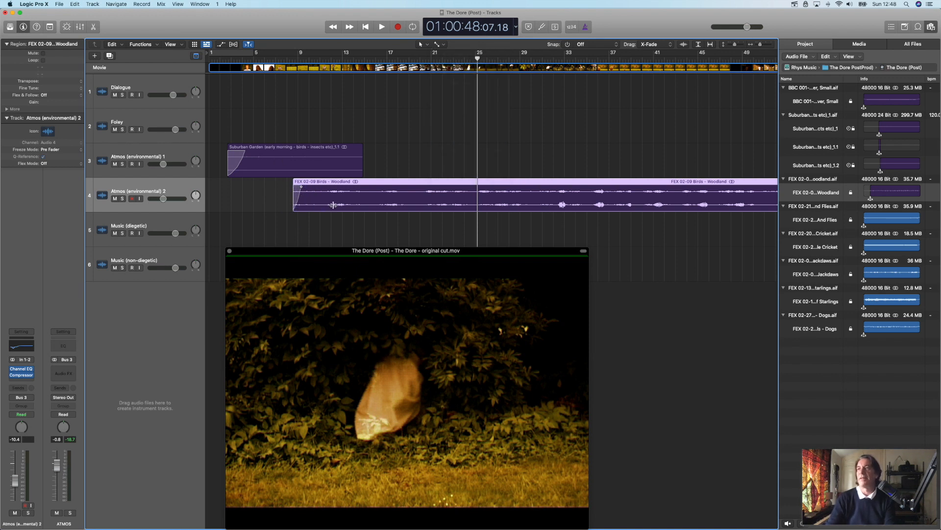
Lower the Atmos (environmental) 2 volume to about -16.8 dB and play the Woodland fade-in from just before bar 8
left_click_drag(166, 200, 162, 199)
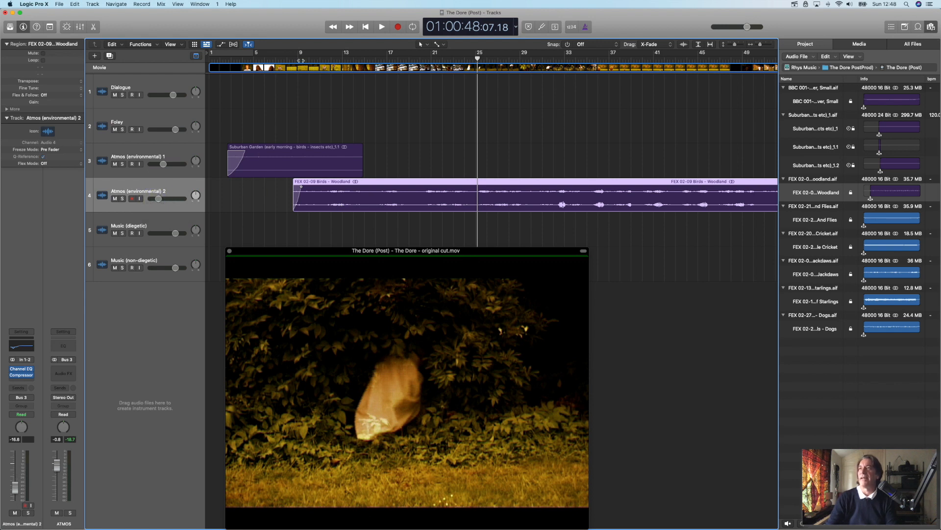
left_click(298, 59)
double_click(287, 59)
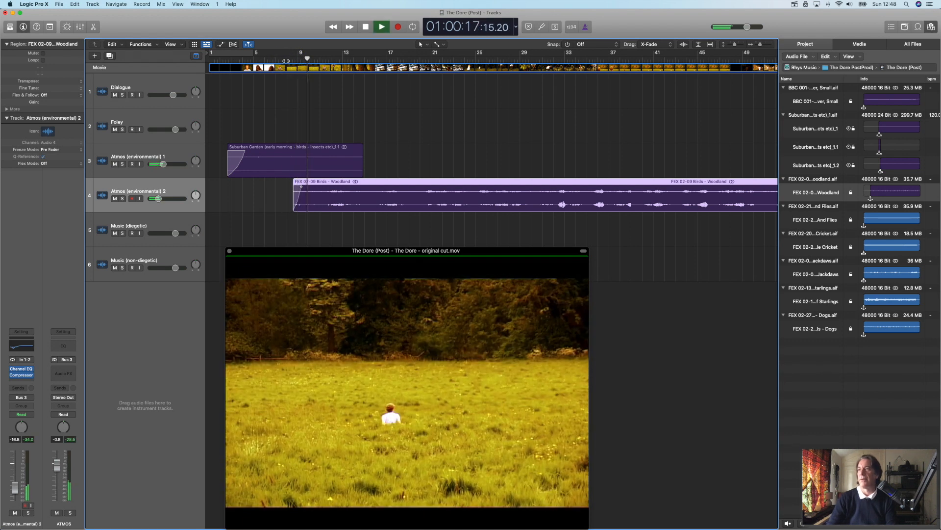
key("space")
Shift the Woodland region slightly to start just before bar 9, and play the overlap up to about 01:00:28
left_click_drag(351, 201, 356, 201)
left_click(288, 59)
key("space")
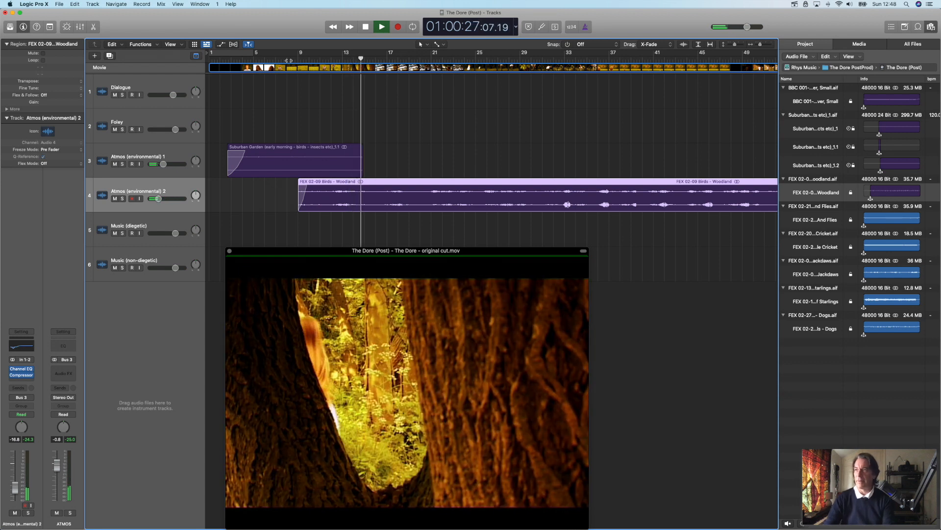
key("space")
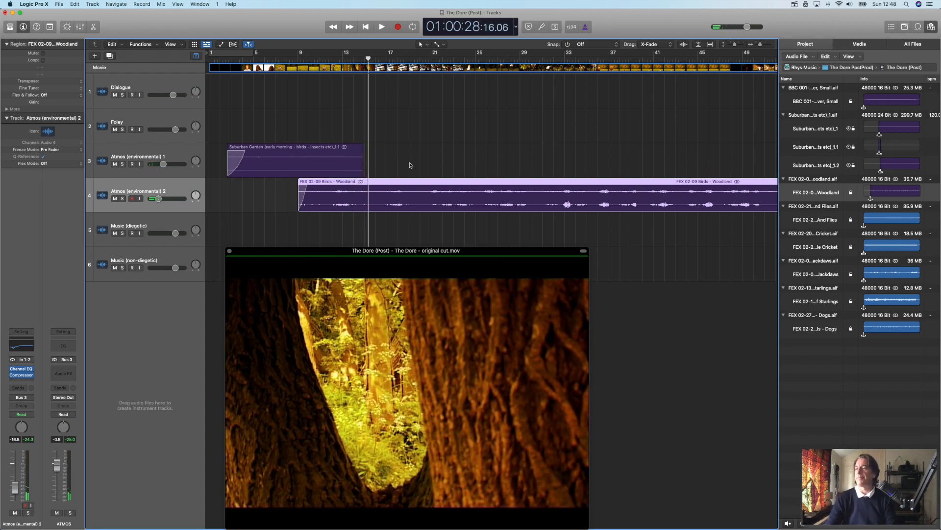
Raise the Atmos (environmental) 2 volume to -15.2 dB and add a curved fade-out to the Suburban Garden region on Atmos (environmental) 1
left_click_drag(160, 201, 162, 200)
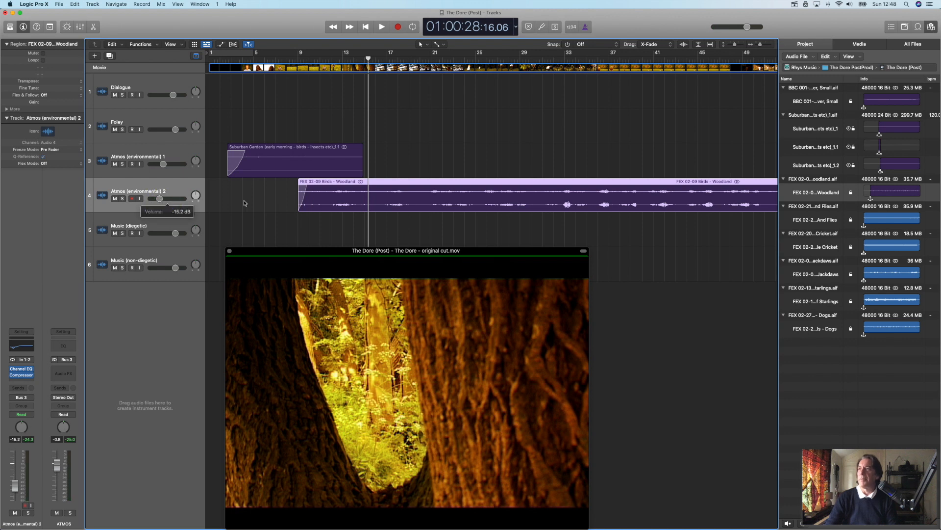
left_click(352, 155)
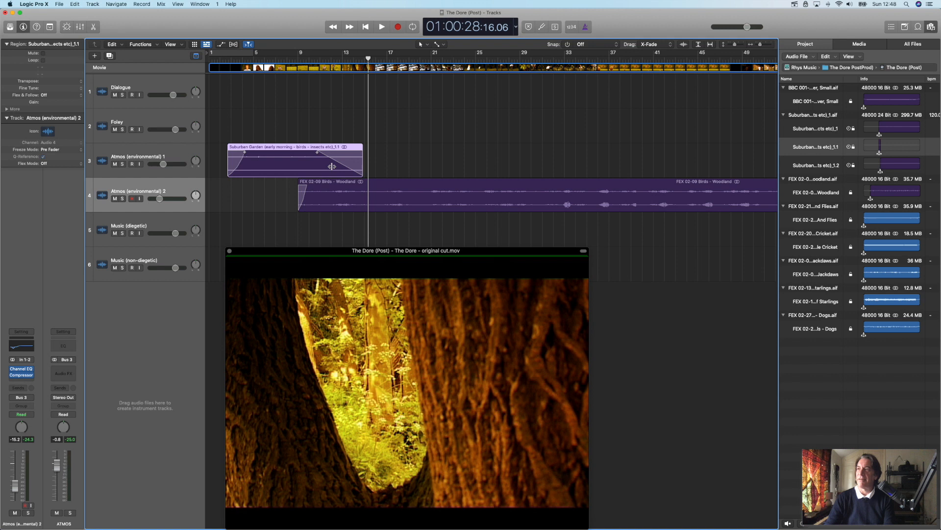
left_click_drag(343, 164, 336, 184)
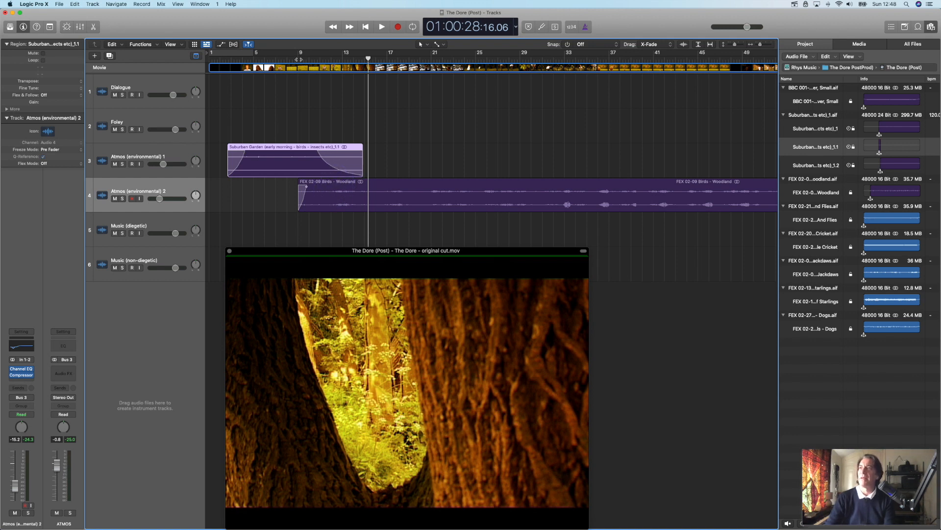
Play the overlap from just before bar 9 and shift the Woodland region slightly earlier to start just after bar 8
left_click(296, 59)
key("space")
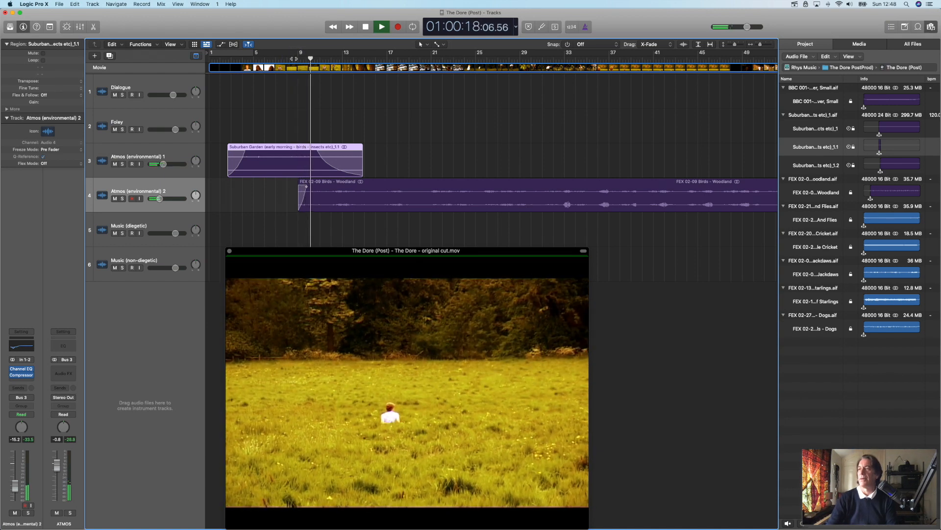
key("space")
left_click_drag(375, 200, 370, 200)
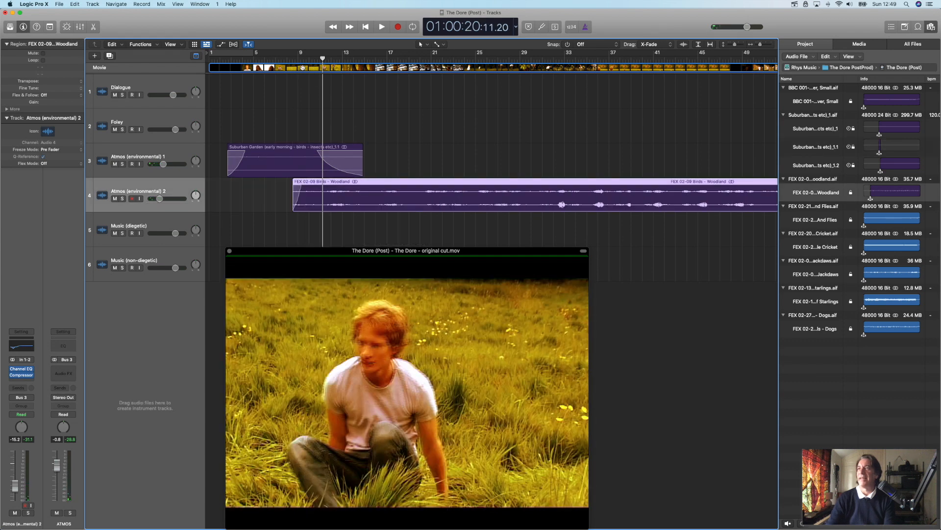
Play the Woodland region up to 01:01:12, split it there with the Scissors tool and delete the remainder
left_click(291, 59)
key("space")
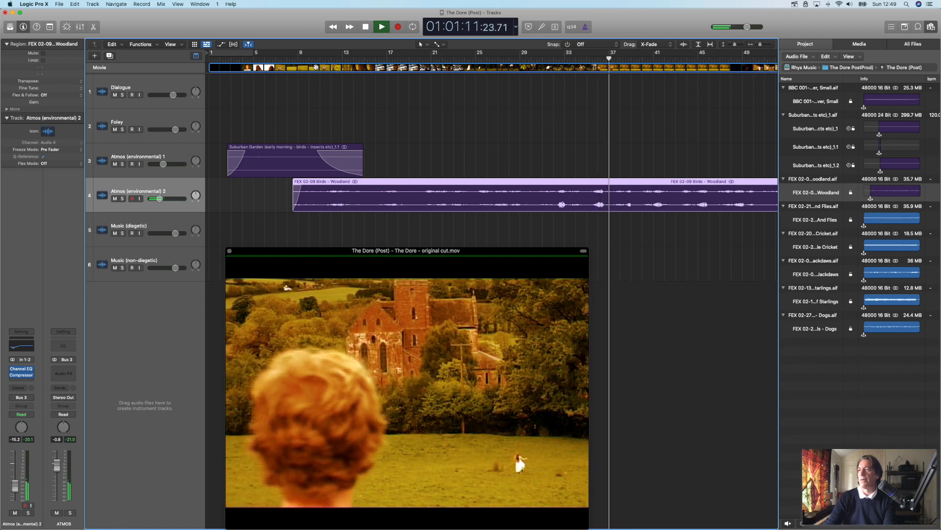
key("space")
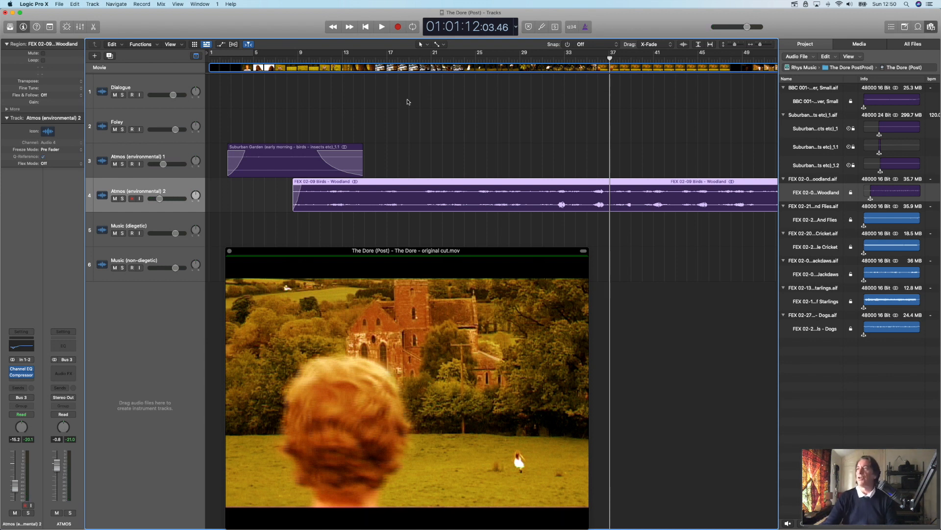
left_click(446, 46)
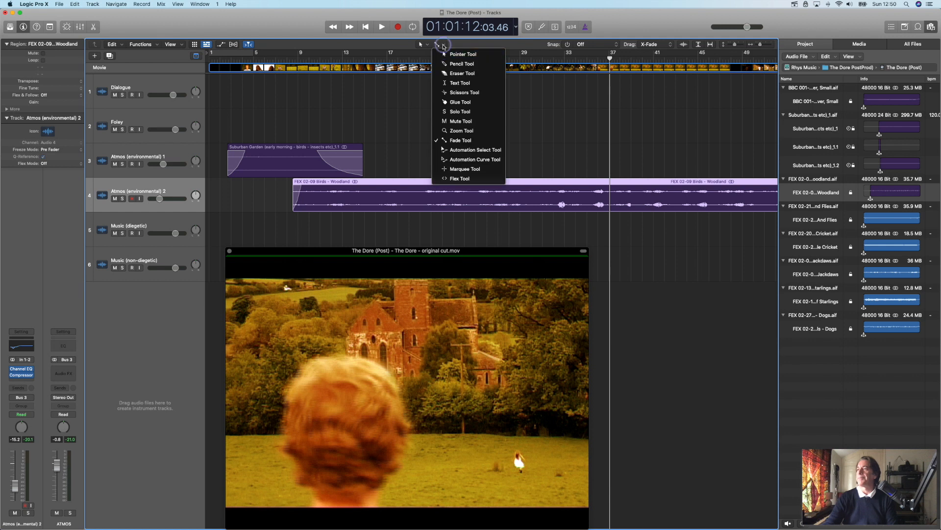
left_click(466, 92)
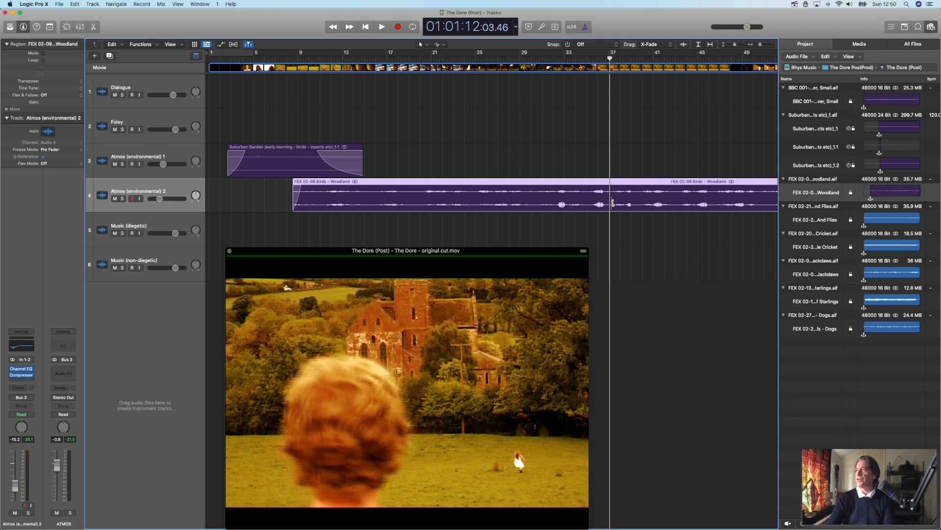
left_click(612, 202)
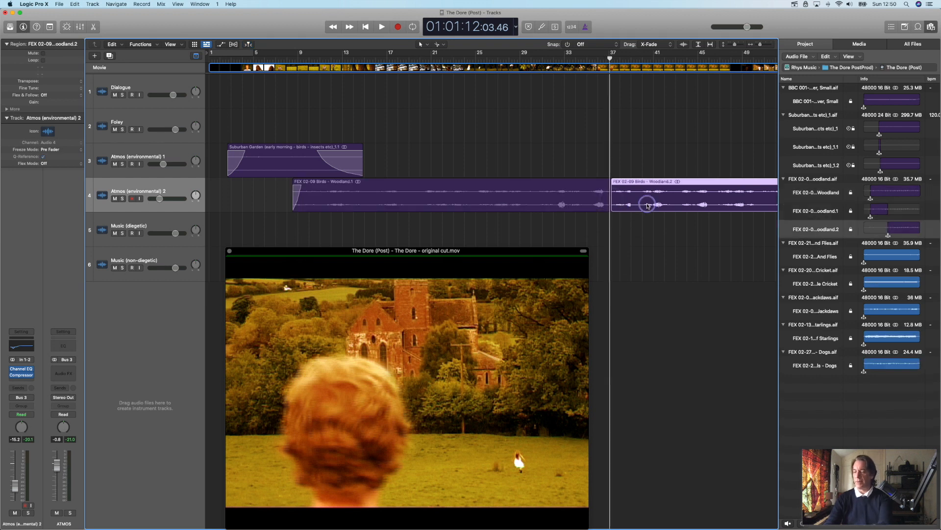
key("Delete")
Add a long curved fade-out to the end of the Woodland region with the Fade tool, starting at about 01:01:01:12
left_click(298, 157)
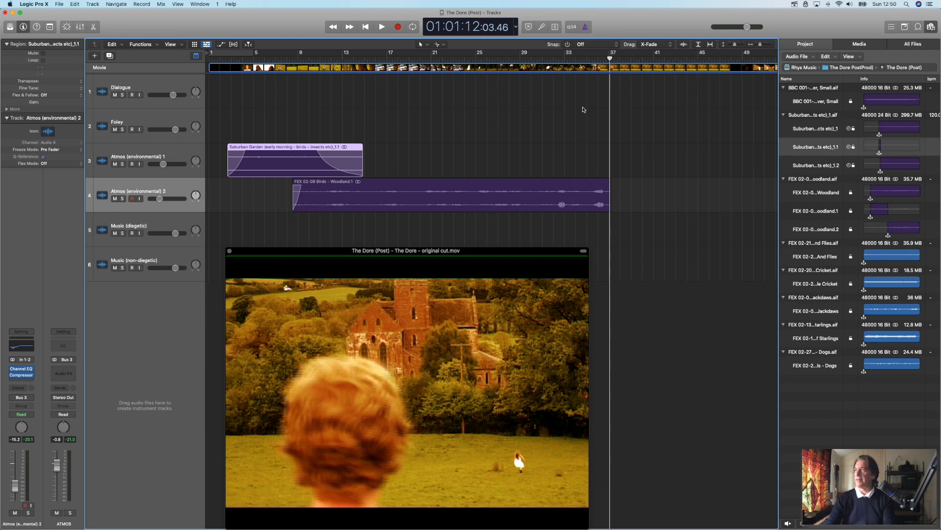
left_click(585, 59)
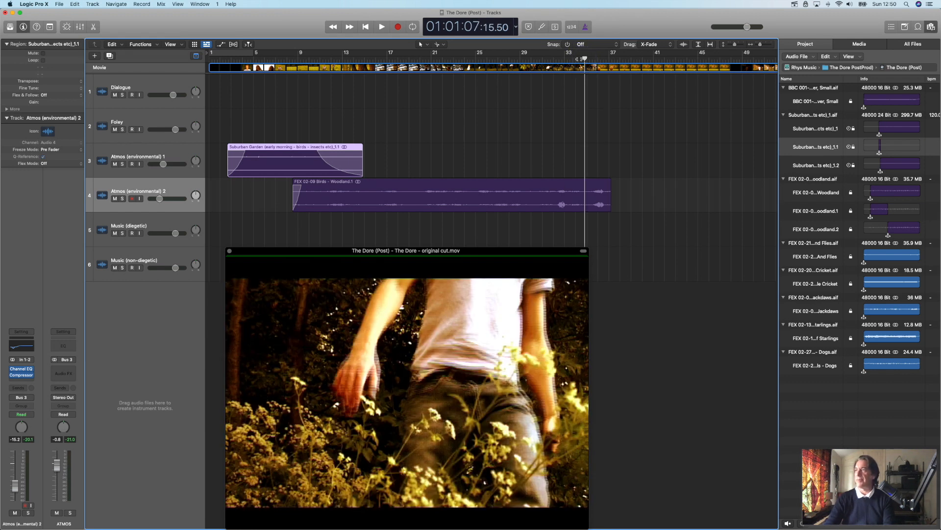
left_click(577, 58)
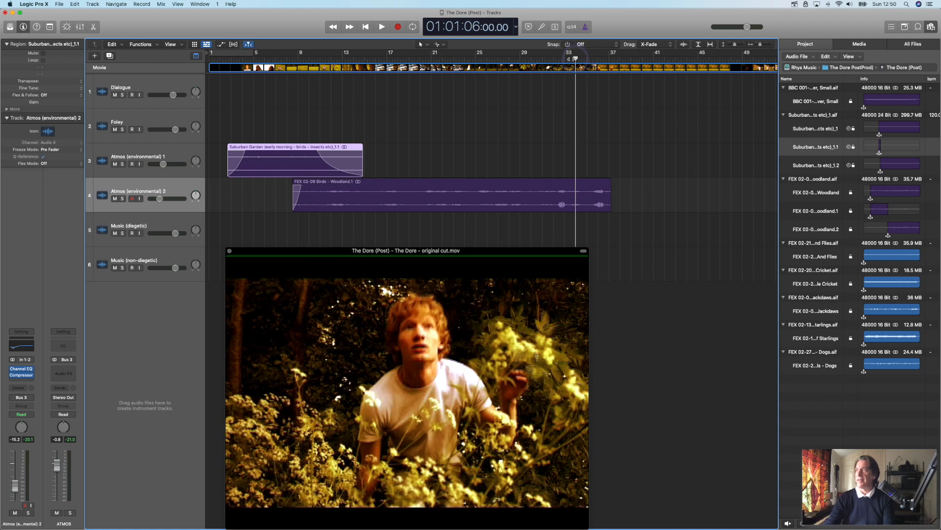
left_click(575, 59)
left_click_drag(575, 58, 546, 58)
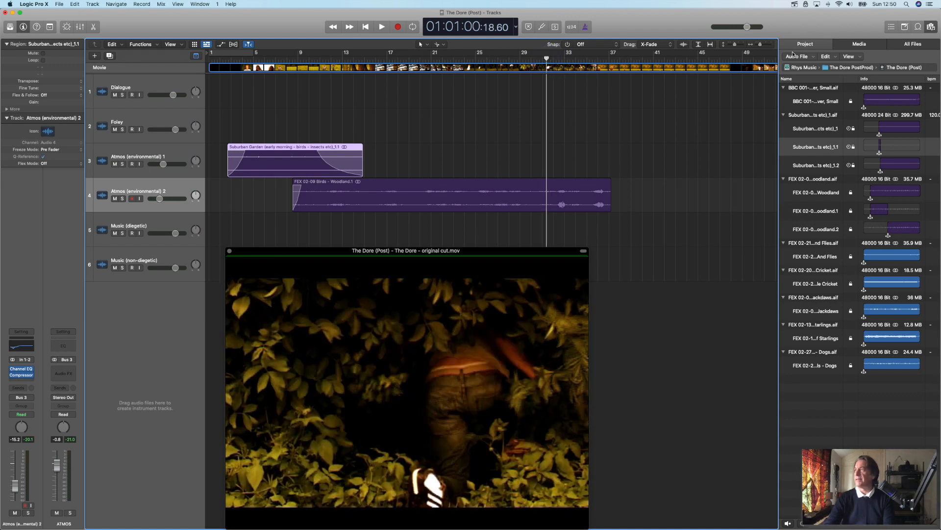
left_click(767, 46)
scroll(645, 131, "right", 10)
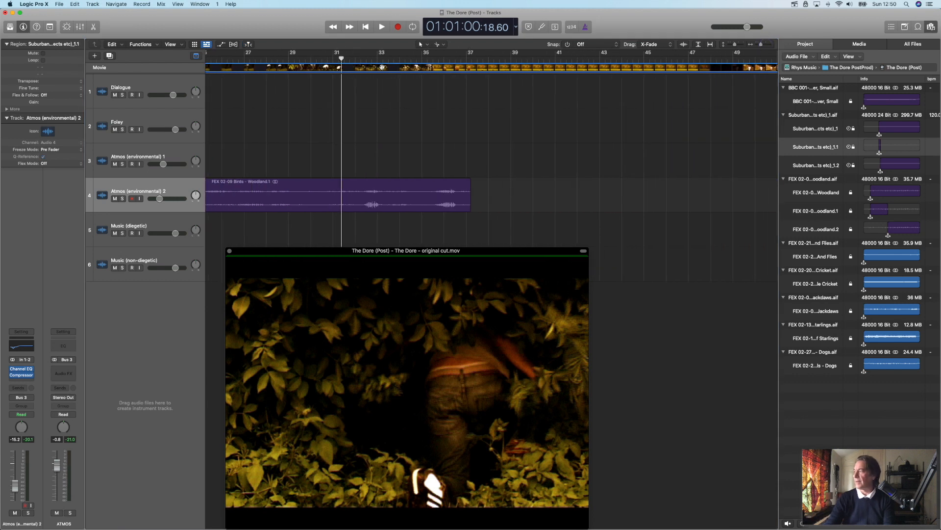
left_click_drag(342, 59, 349, 59)
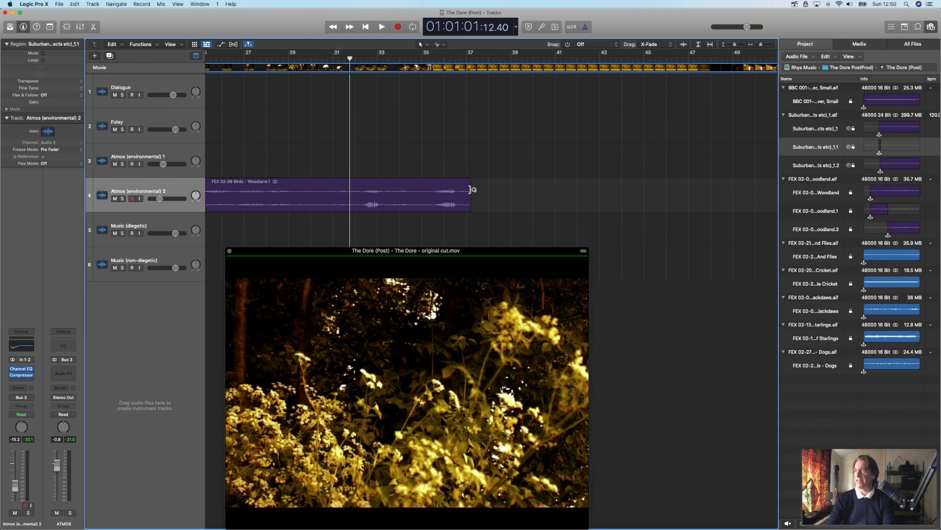
left_click(441, 45)
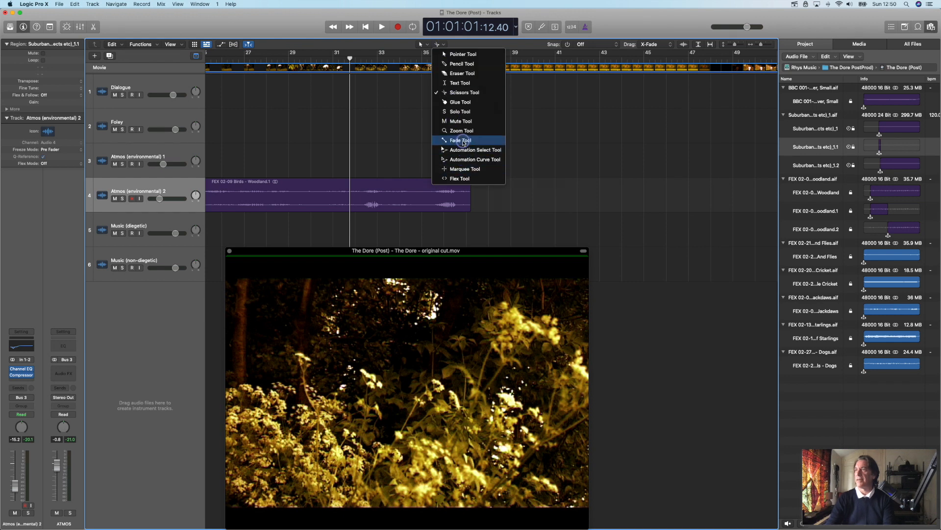
left_click(447, 140)
left_click_drag(470, 186, 400, 203)
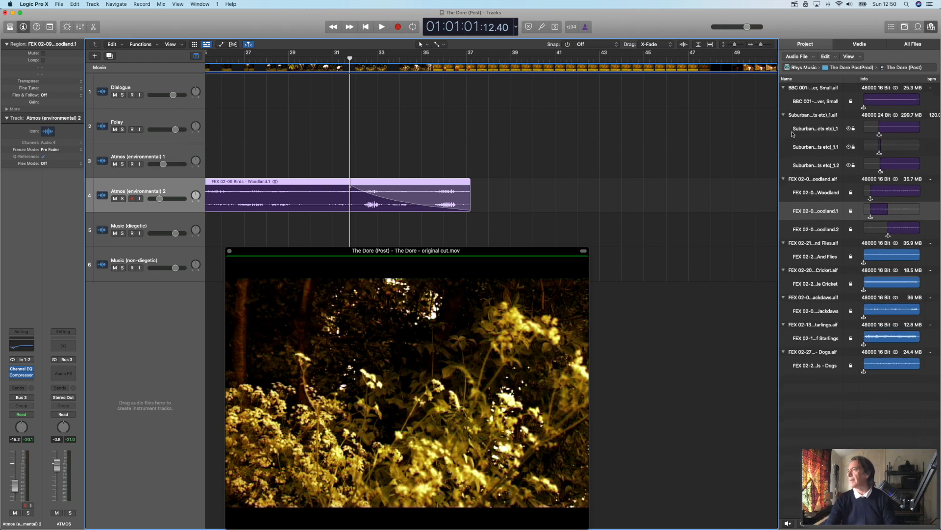
left_click(784, 116)
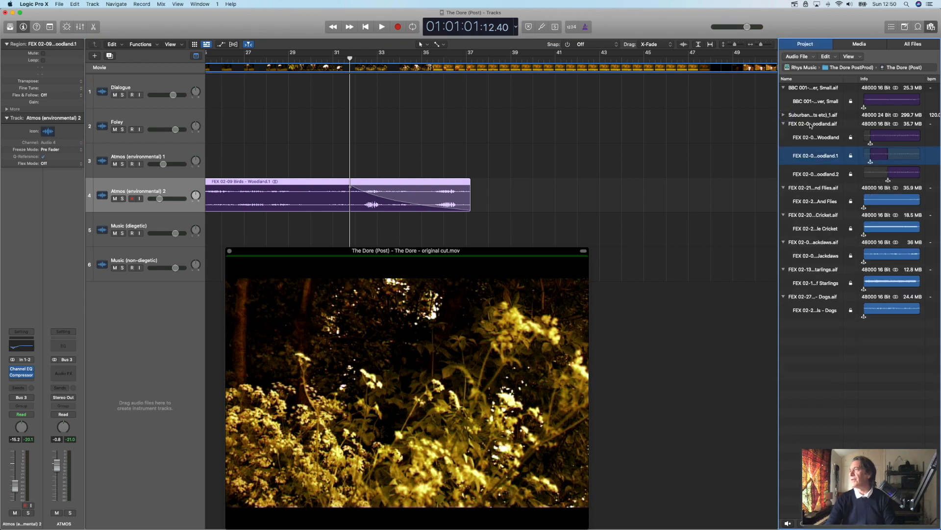
left_click_drag(812, 125, 554, 155)
left_click(602, 167)
key("Delete")
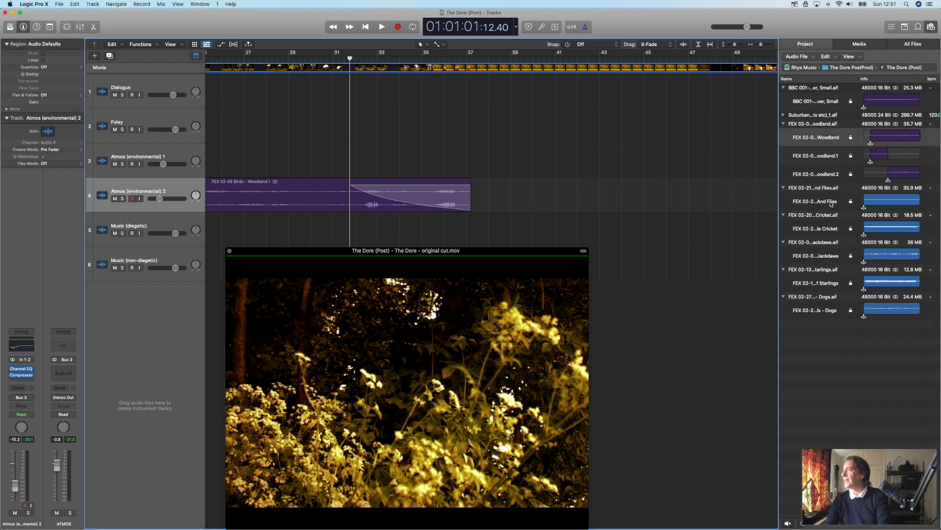
Place the original Suburban Garden region from the project audio on Atmos (environmental) 1, starting just after bar 31
left_click(813, 115)
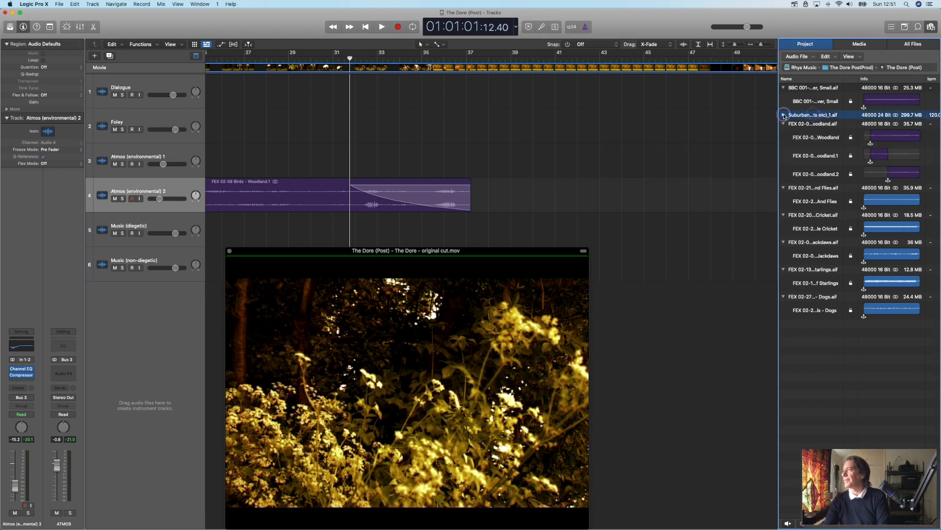
left_click(784, 115)
left_click_drag(812, 130, 456, 167)
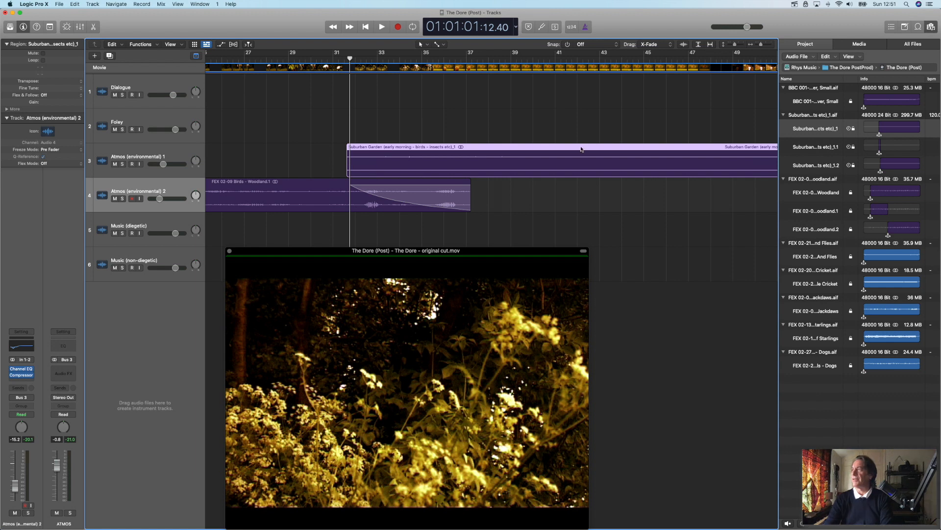
Trim the opening of the second Suburban Garden region, start it at about bar 29.5 and give it a curved fade-in
left_click_drag(762, 45, 759, 45)
left_click_drag(336, 174, 431, 180)
left_click_drag(536, 174, 448, 175)
left_click_drag(348, 167, 354, 167)
left_click_drag(417, 170, 398, 171)
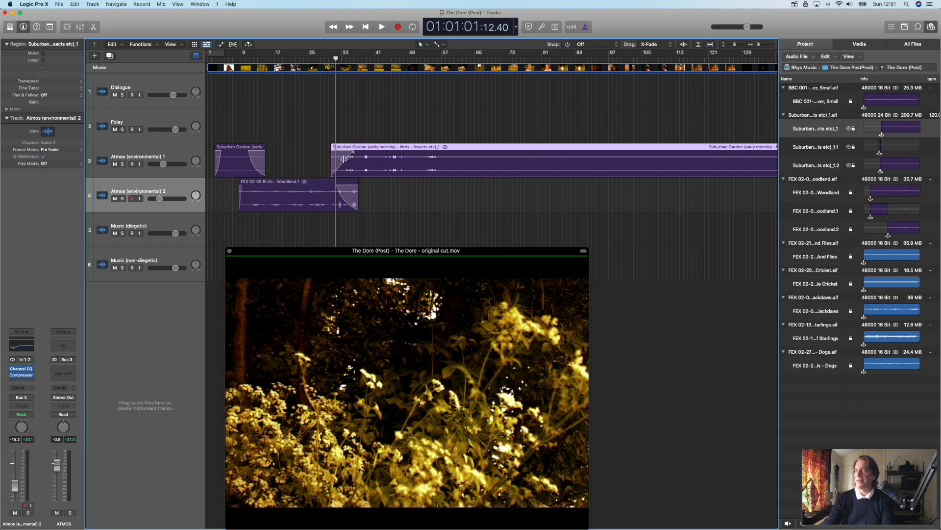
Audition the second Suburban Garden region, including around 01:02:22, and trim more off its opening so it starts at about bar 30
double_click(322, 59)
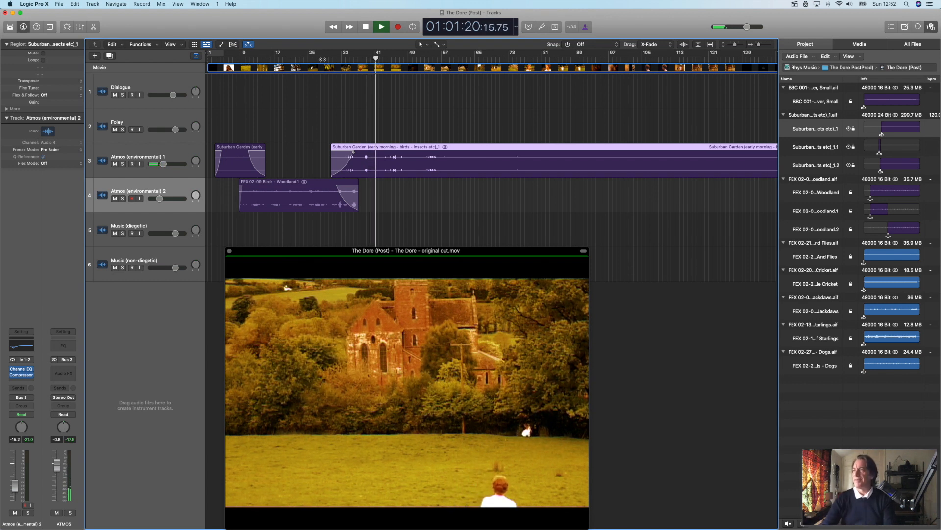
double_click(506, 59)
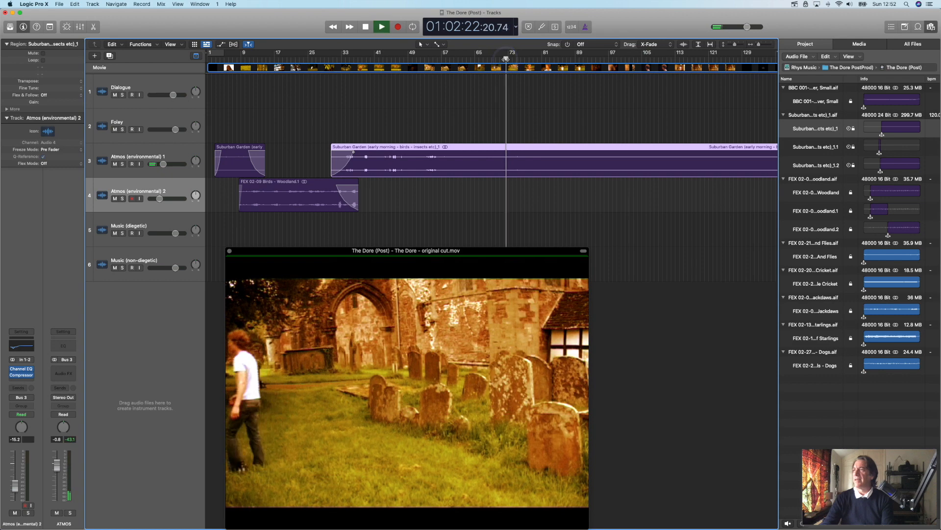
left_click_drag(332, 164, 372, 178)
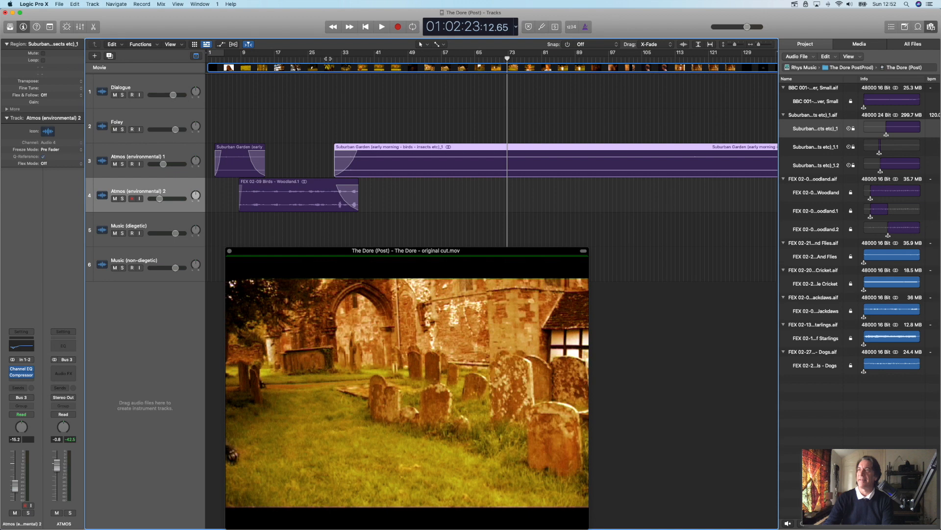
Play the crossfade from about bar 29 and audition the Suburban Garden region near 01:03:49, 01:08:00 and 01:09:05 for usable ambience
left_click(328, 58)
key("space")
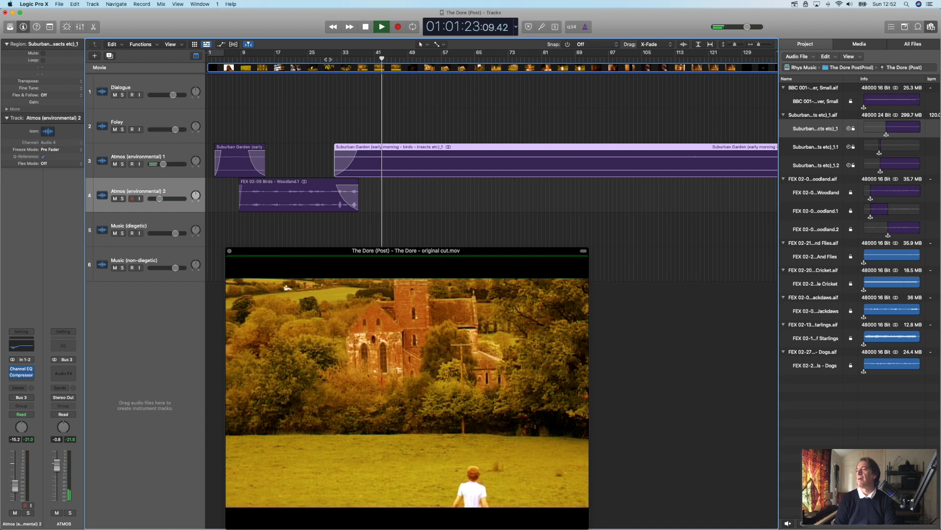
key("space")
left_click(686, 59)
key("space")
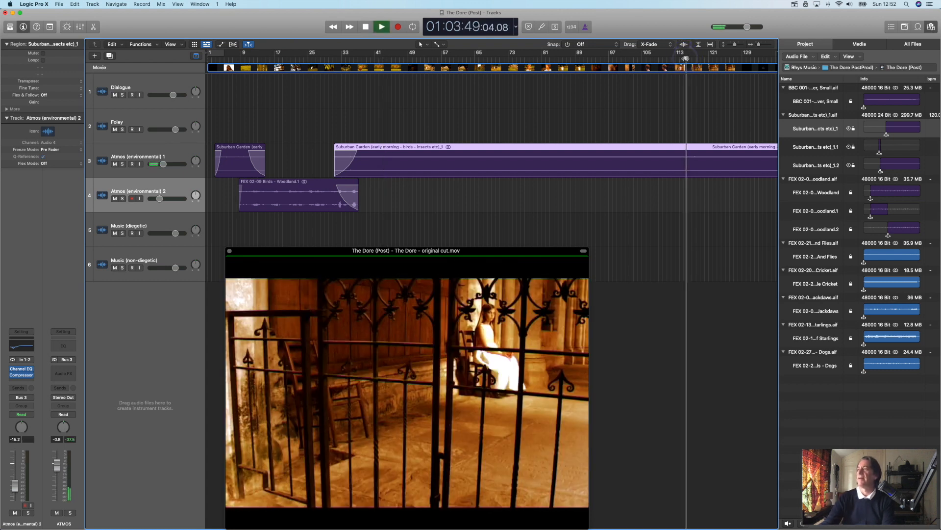
left_click(748, 57)
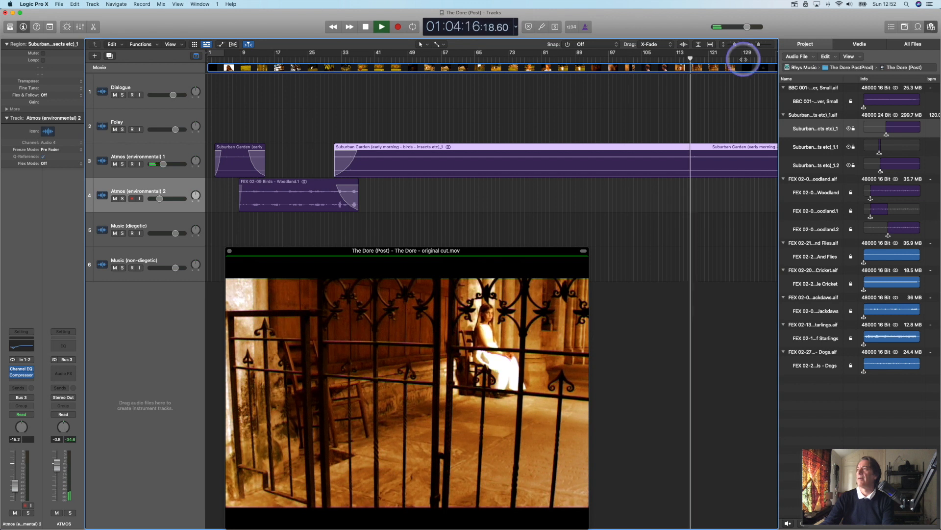
left_click(677, 58)
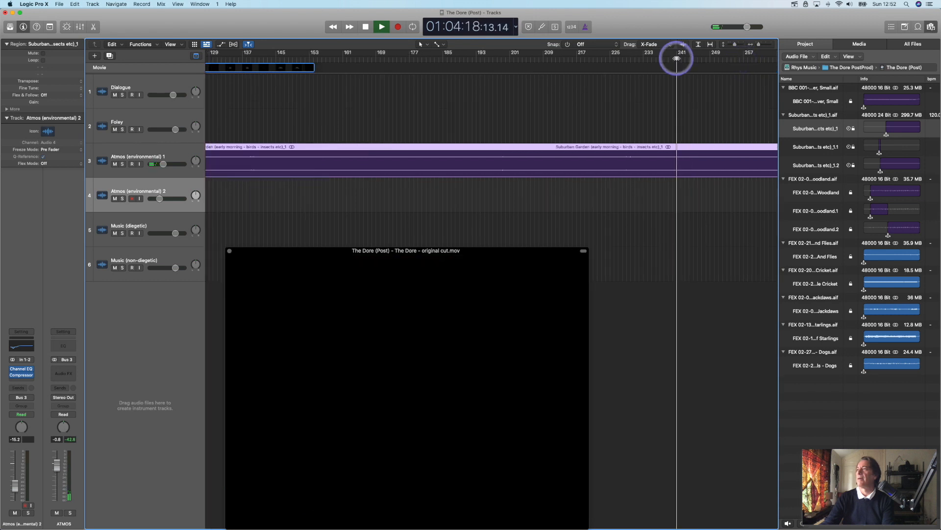
left_click_drag(758, 45, 751, 46)
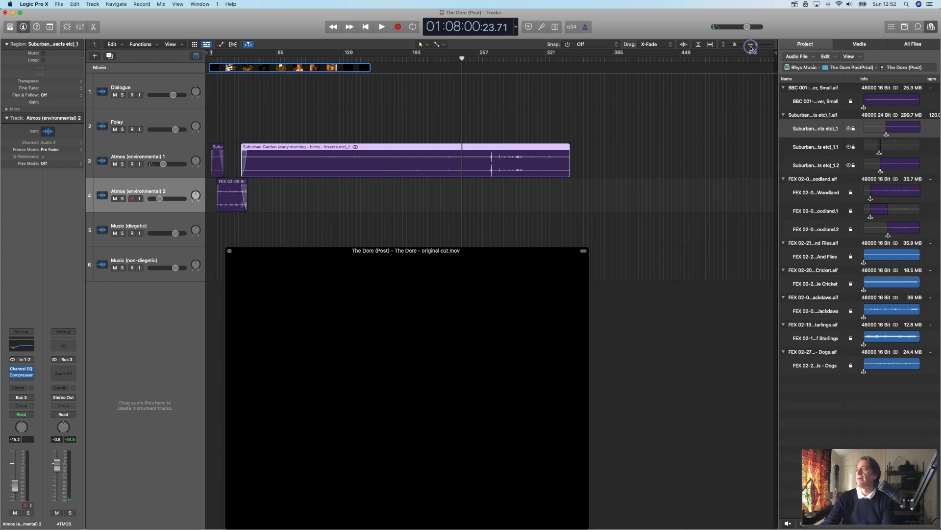
left_click(491, 59)
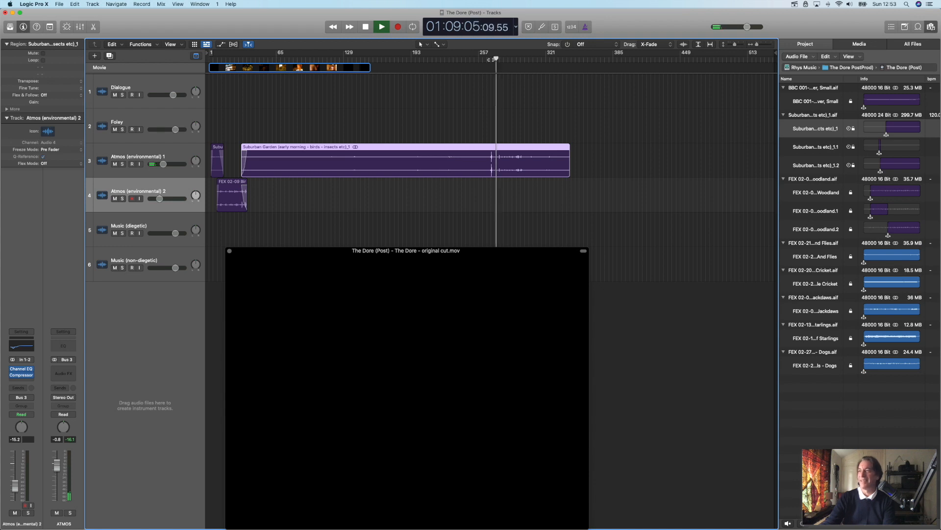
Trim the second Suburban Garden region to open with the material around 01:09:05, and start it at about bar 30.5
left_click_drag(242, 172, 270, 173)
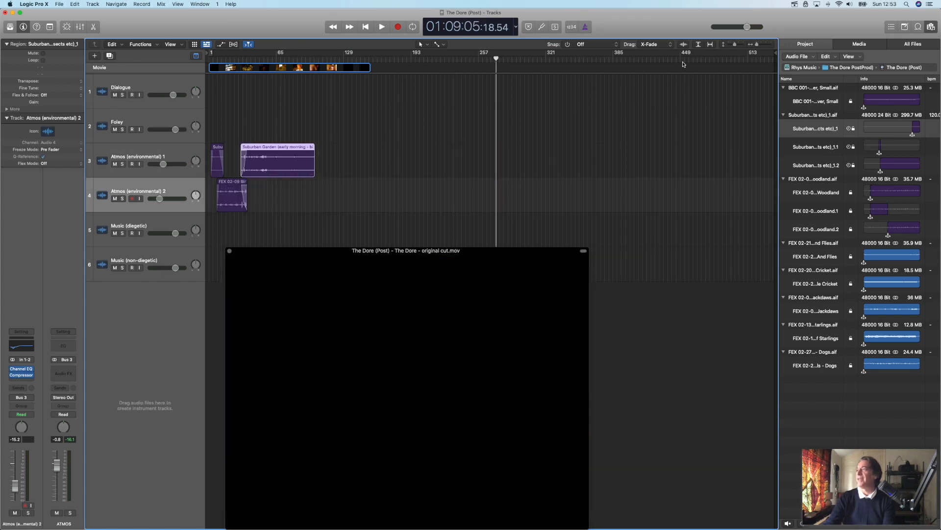
left_click(770, 45)
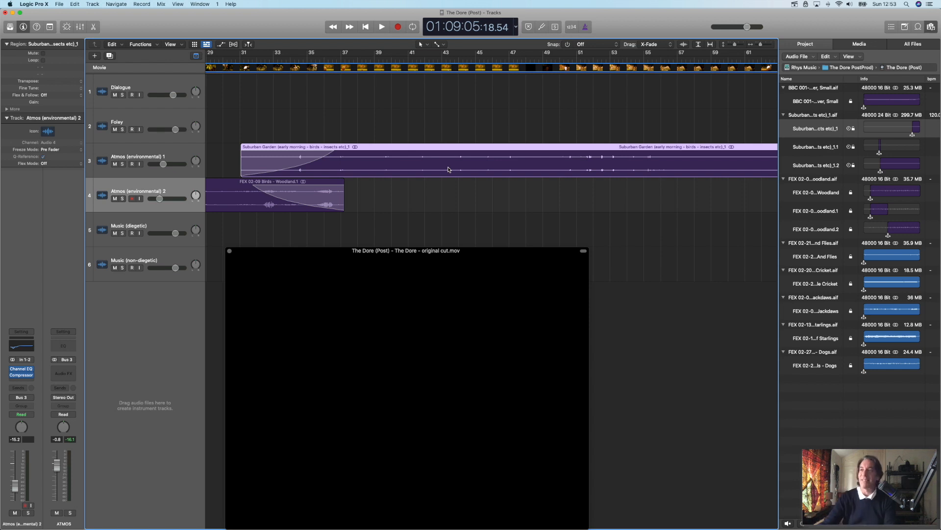
left_click_drag(384, 168, 378, 165)
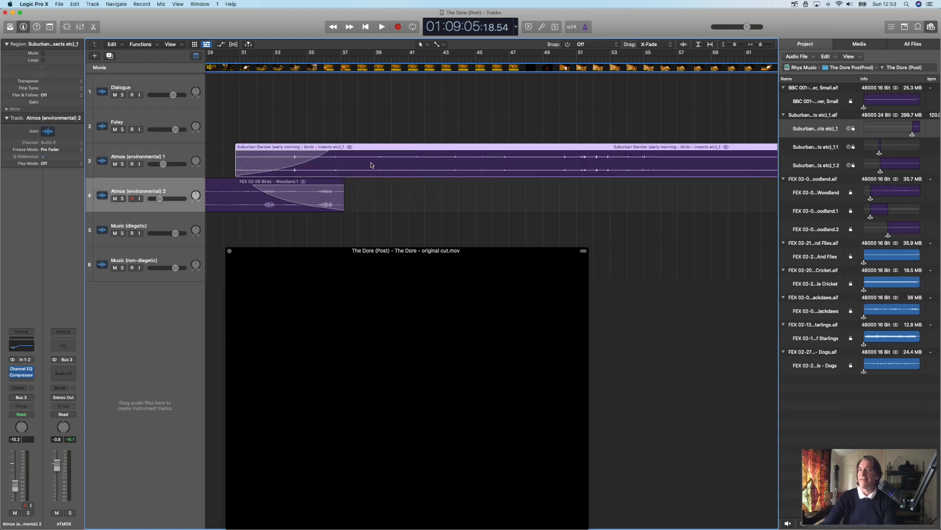
Play the crossfade from about bar 30, trim more off the second Suburban Garden region's opening and start it at about bar 31
key("space")
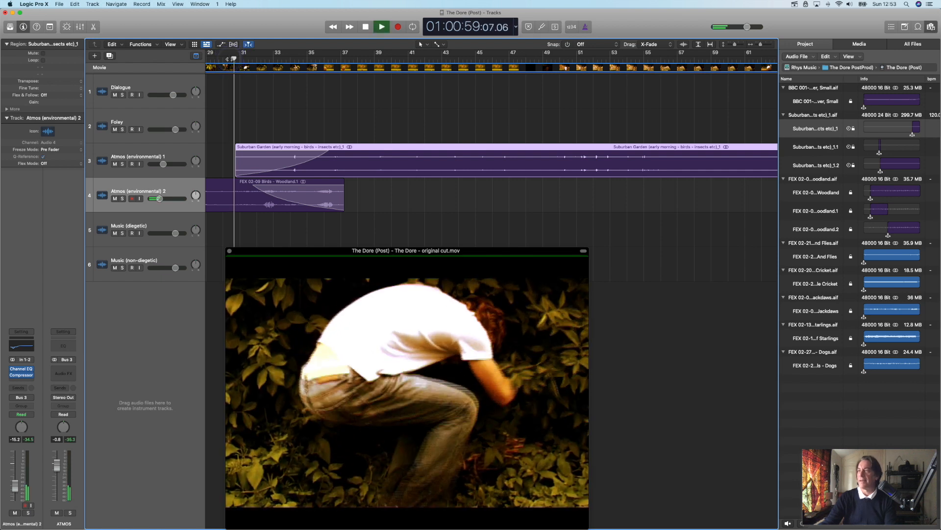
left_click_drag(762, 44, 761, 45)
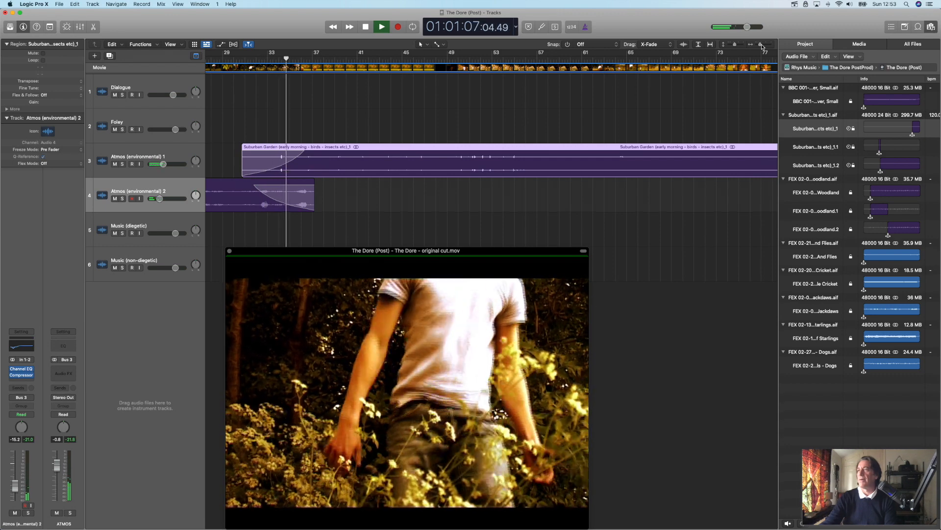
left_click_drag(242, 172, 284, 172)
left_click_drag(342, 173, 304, 172)
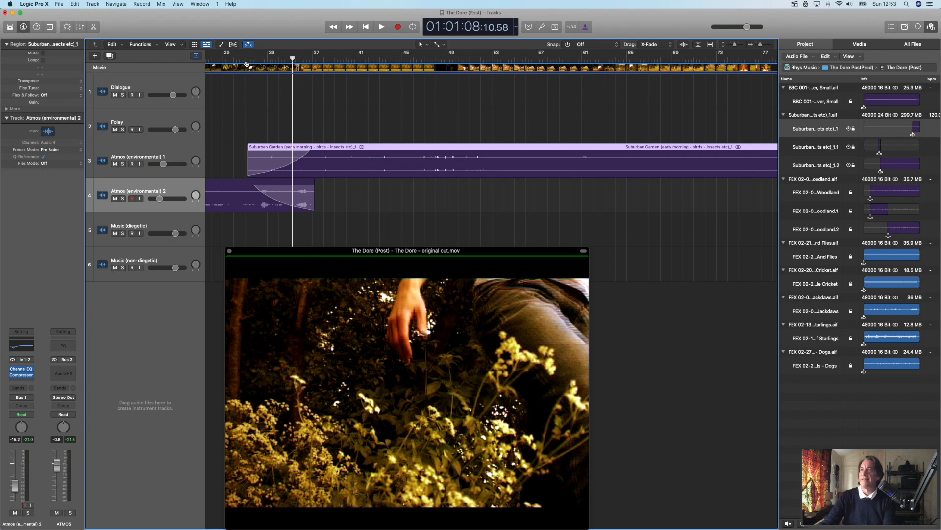
Audition the second Suburban Garden region from 01:01:08, trim its opening further and reposition it to start at about bar 33
key("shift+space")
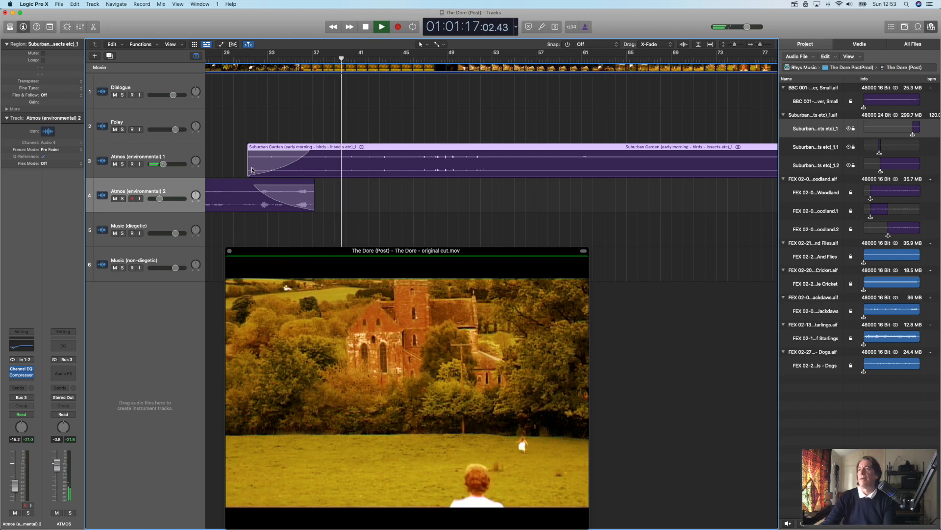
key("space")
left_click_drag(250, 167, 331, 172)
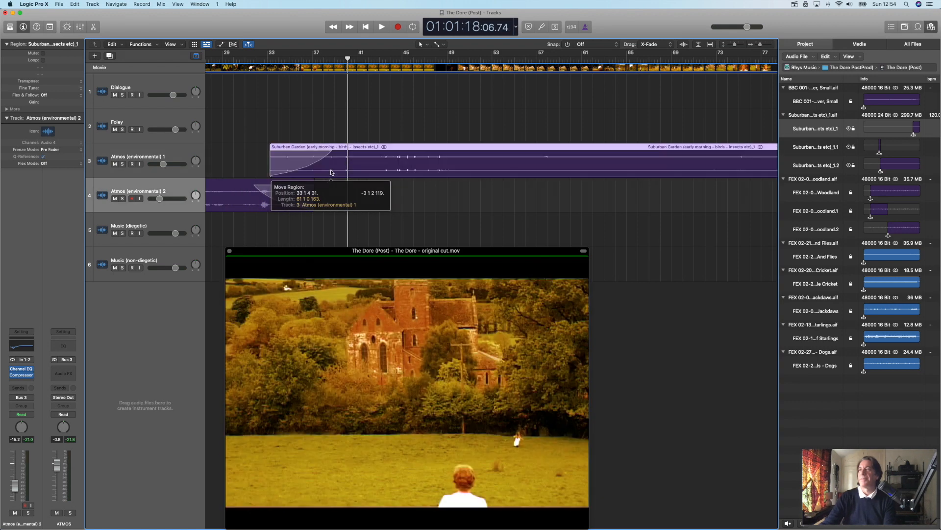
Play the second Suburban Garden region from about bar 33, trim off its noisy opening and start it at about bar 31.5
left_click(268, 58)
key("space")
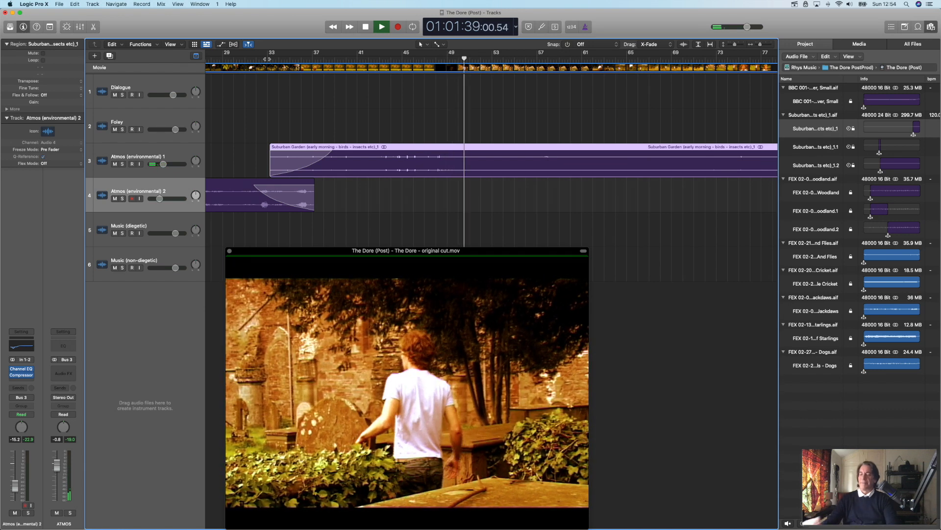
key("space")
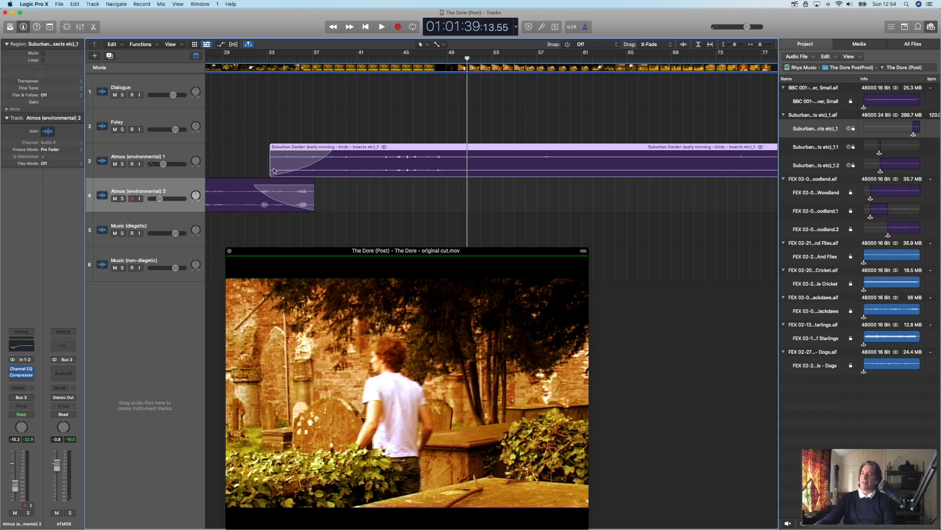
left_click_drag(270, 168, 285, 170)
left_click_drag(369, 179, 445, 179)
left_click_drag(508, 167, 314, 158)
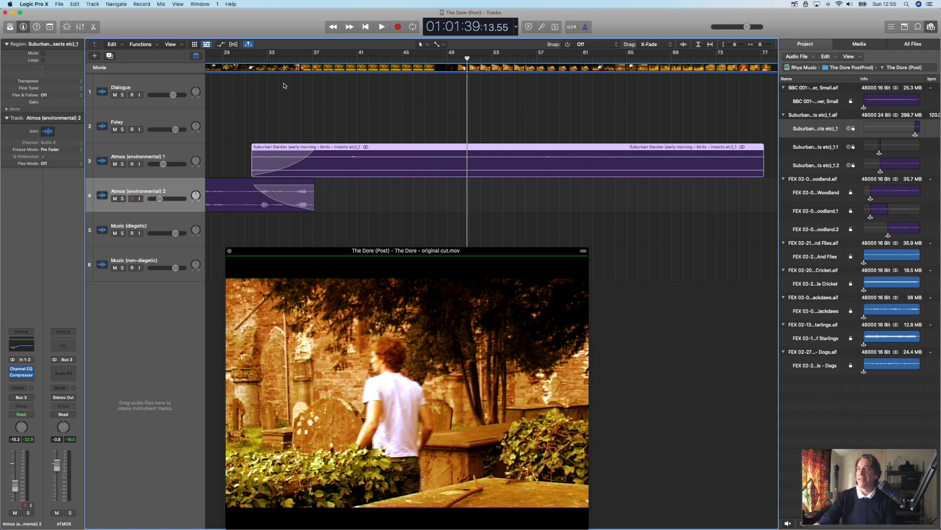
Audition from about bar 36 and trim a further stretch off the second Suburban Garden region's opening, restarting it just before bar 32
left_click(301, 59)
key("space")
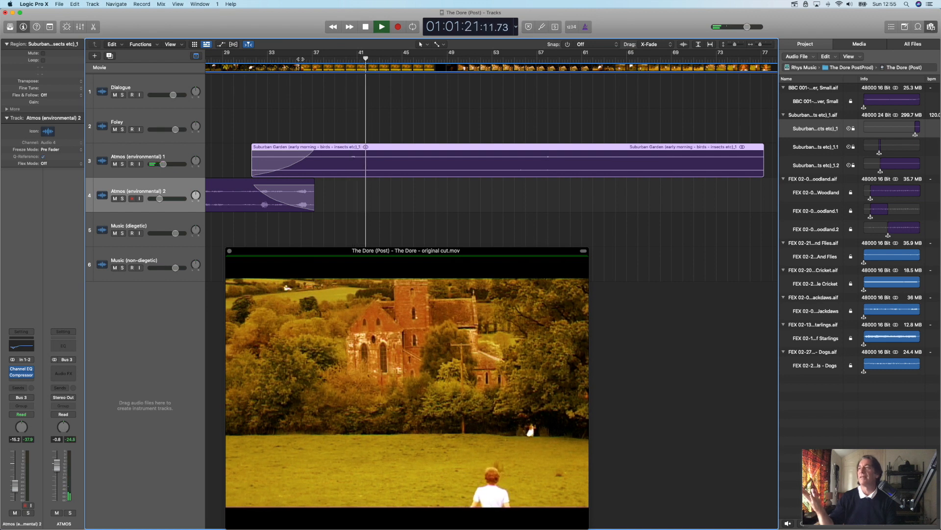
left_click_drag(251, 167, 303, 173)
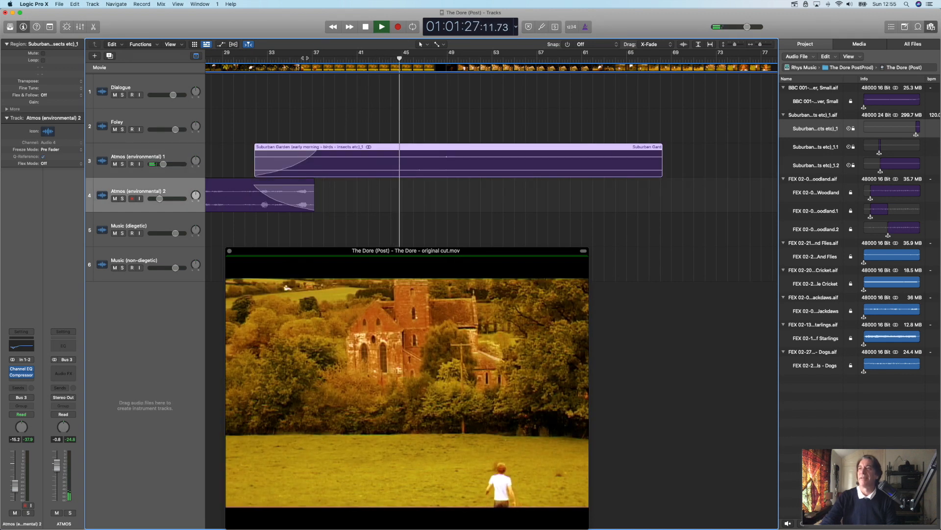
Play the crossfade from about bar 32 into the churchyard scene and trim the second Suburban Garden region's end to about bar 49.5
left_click(304, 58)
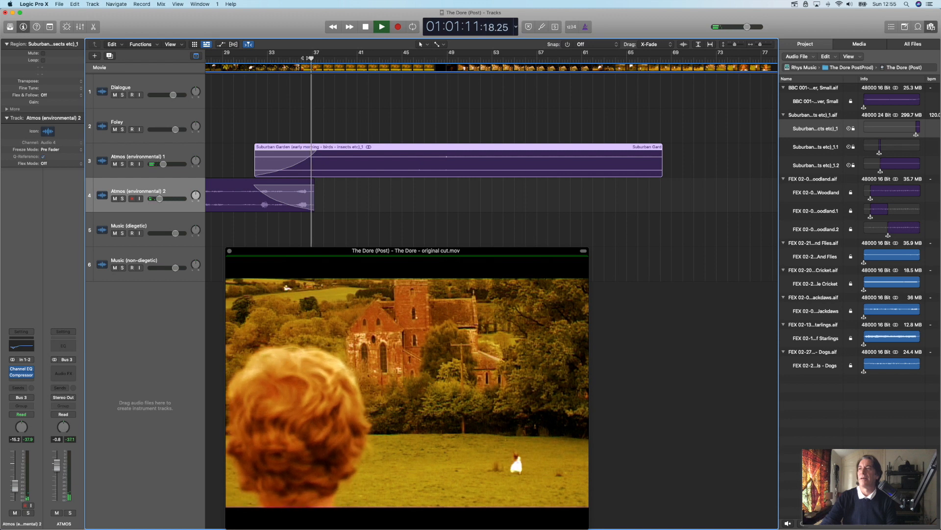
left_click(257, 58)
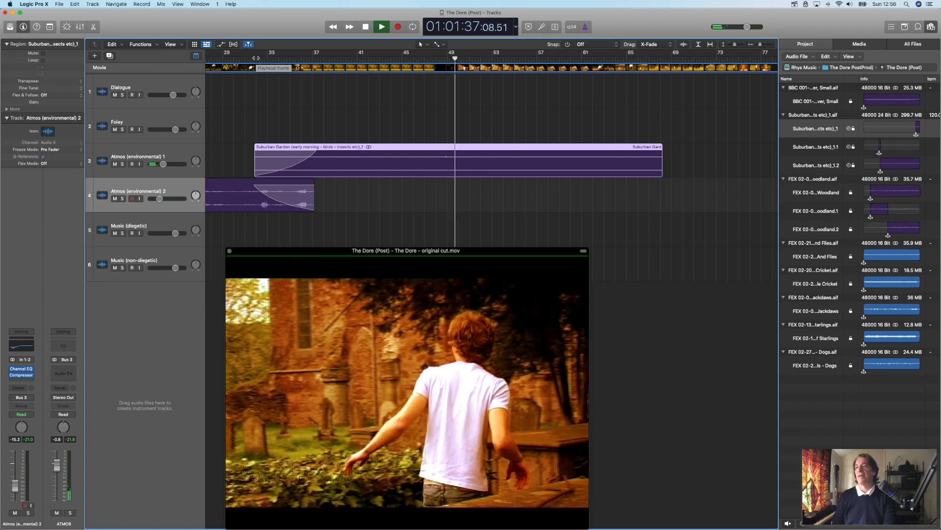
key("space")
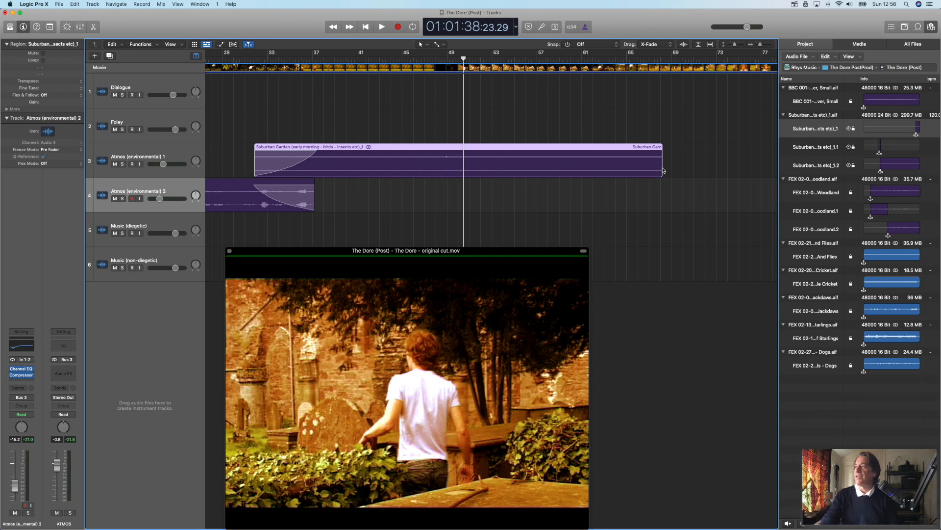
left_click_drag(661, 169, 452, 182)
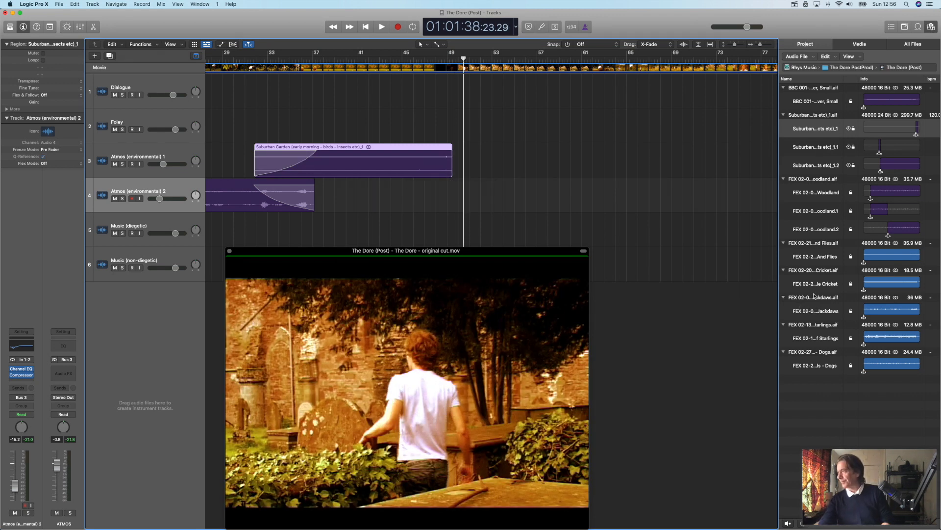
Add FEX 02-04 Birds - Crows And Jackdaws to Atmos (environmental) 2 at about bar 49, with curved fades crossfading it with the Suburban Garden region
left_click(810, 312)
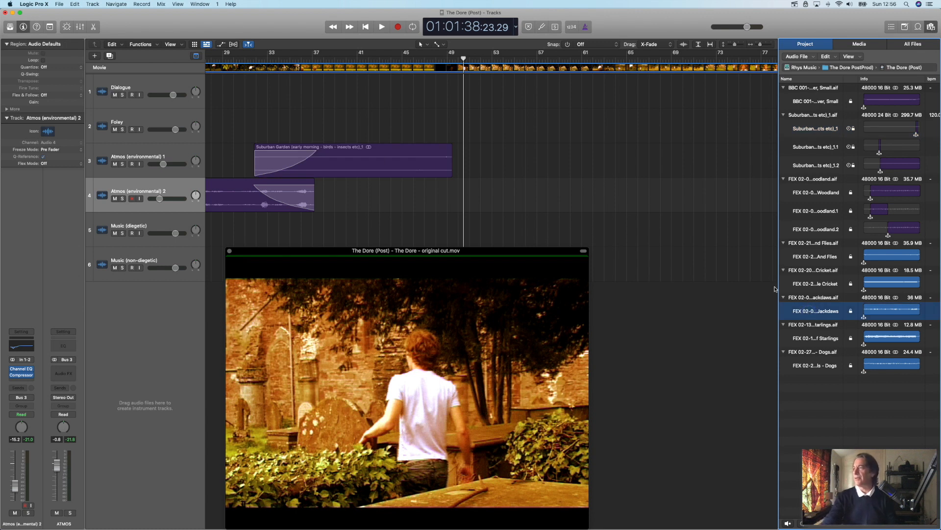
left_click_drag(801, 308, 476, 205)
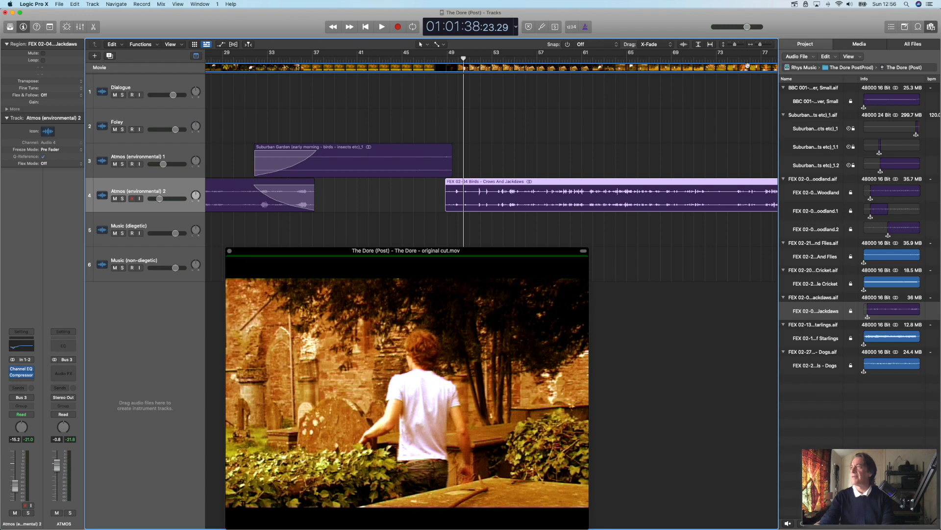
left_click(769, 45)
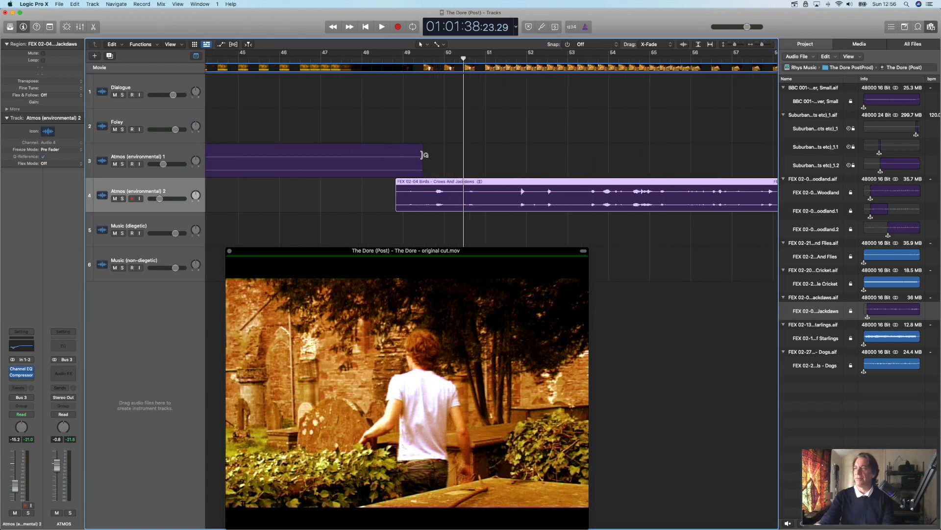
left_click_drag(422, 153, 412, 154)
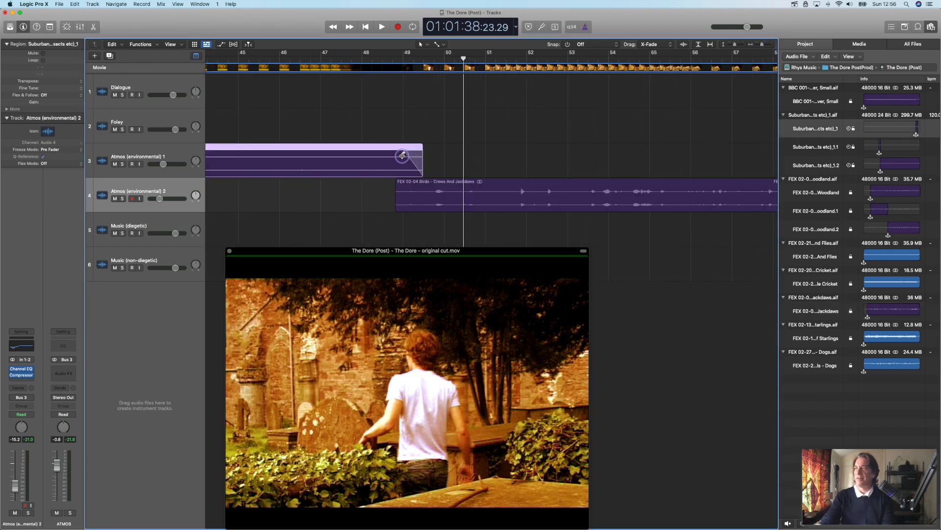
left_click(405, 185)
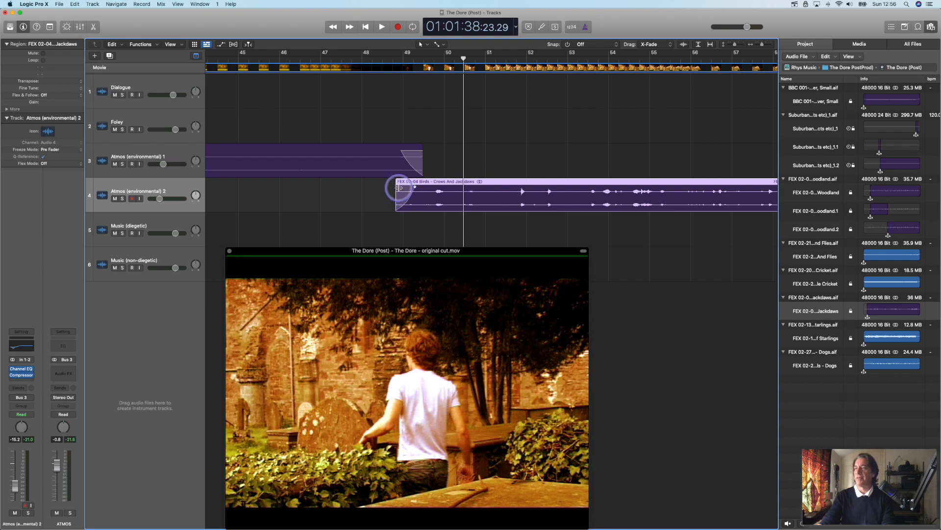
Audition the Crows And Jackdaws region against the picture from about bars 48, 82.5 and 109, keeping the movie window clear of the track
double_click(363, 59)
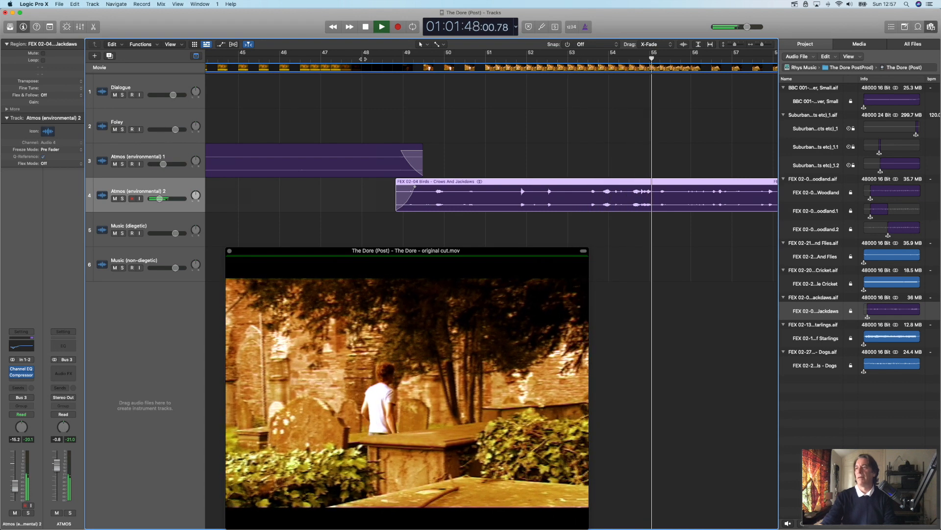
left_click_drag(334, 253, 313, 194)
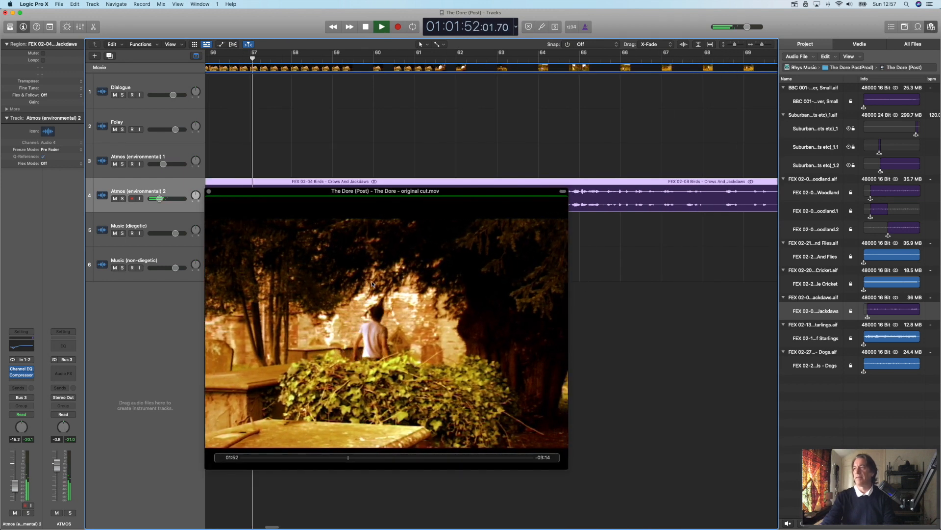
left_click_drag(301, 190, 364, 246)
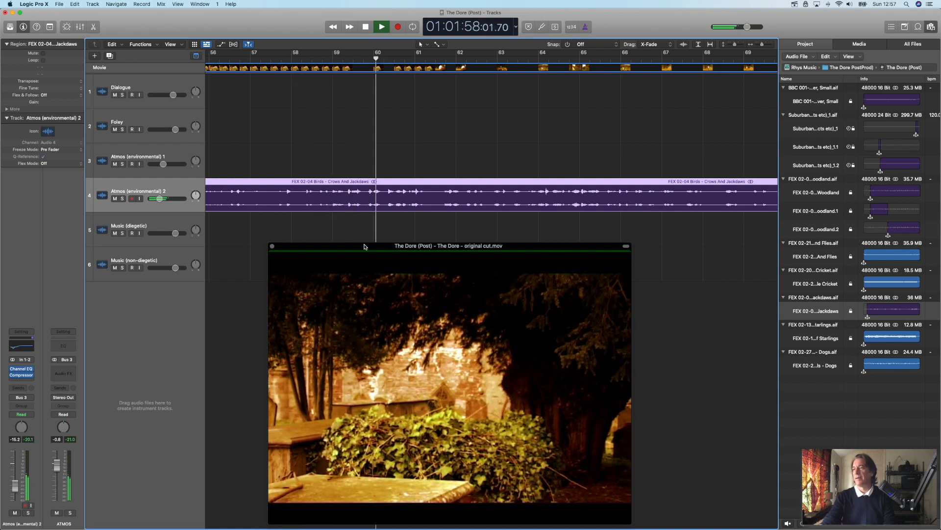
scroll(589, 155, "right", 10)
scroll(588, 155, "right", 8)
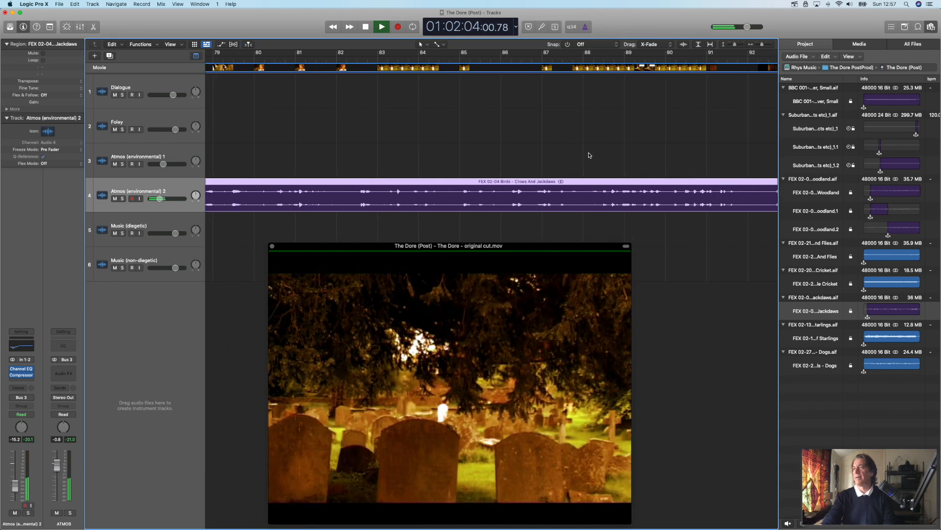
double_click(358, 59)
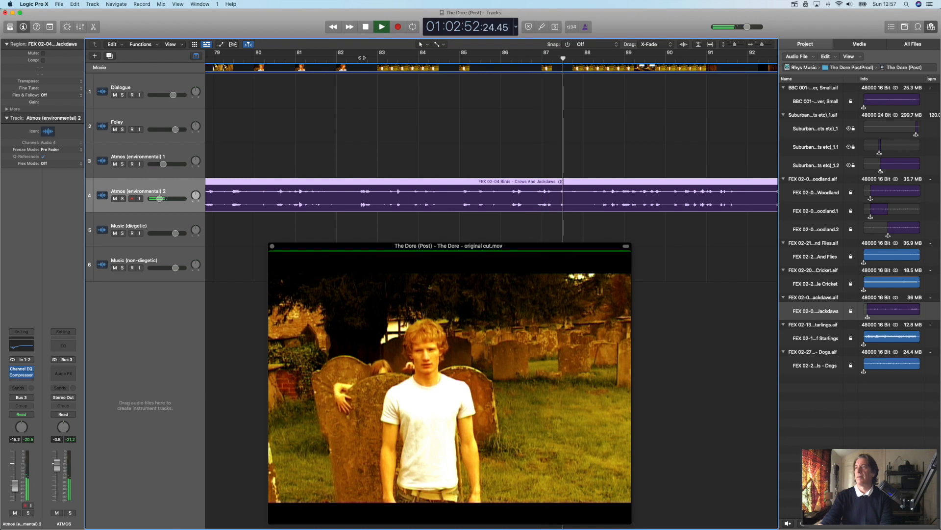
scroll(532, 172, "right", 5)
scroll(533, 171, "right", 15)
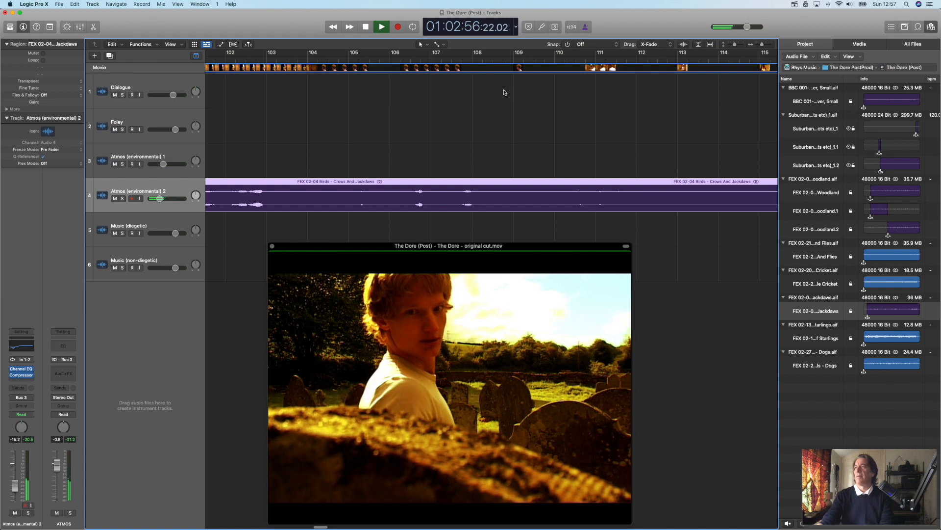
left_click(510, 58)
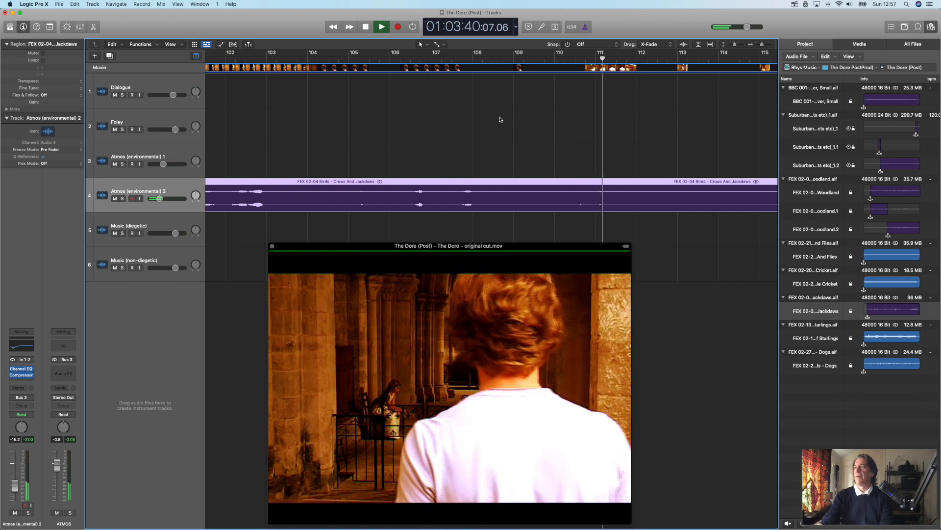
scroll(563, 187, "right", 5)
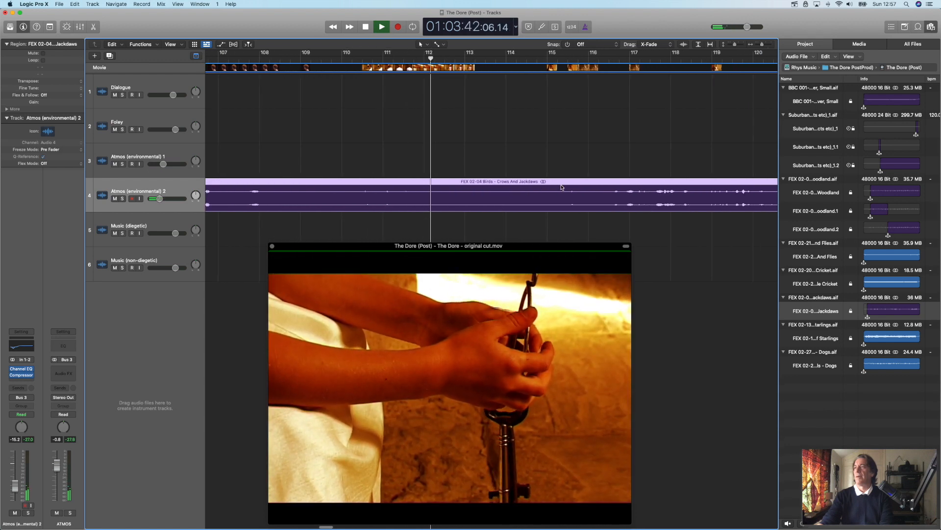
key("space")
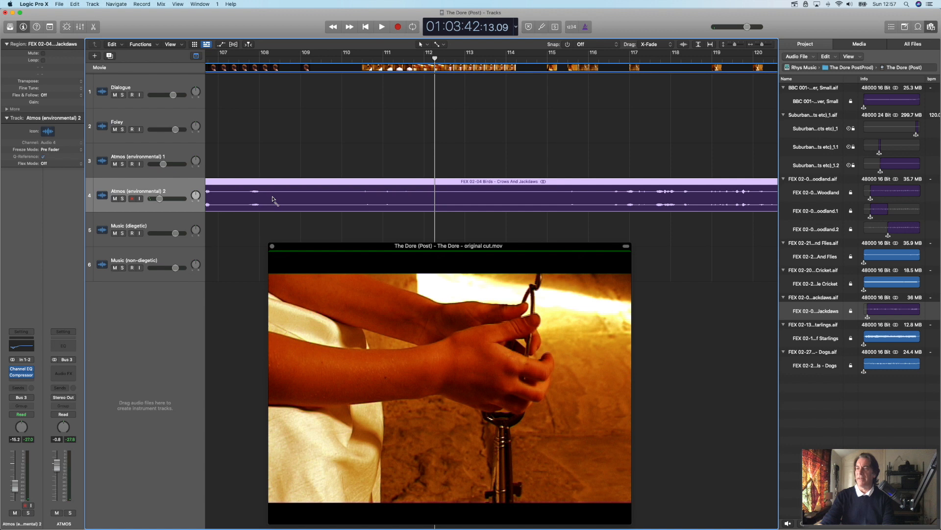
Split the Crows And Jackdaws region just after bar 108 with the Scissors tool and delete the part before the cut
left_click(446, 45)
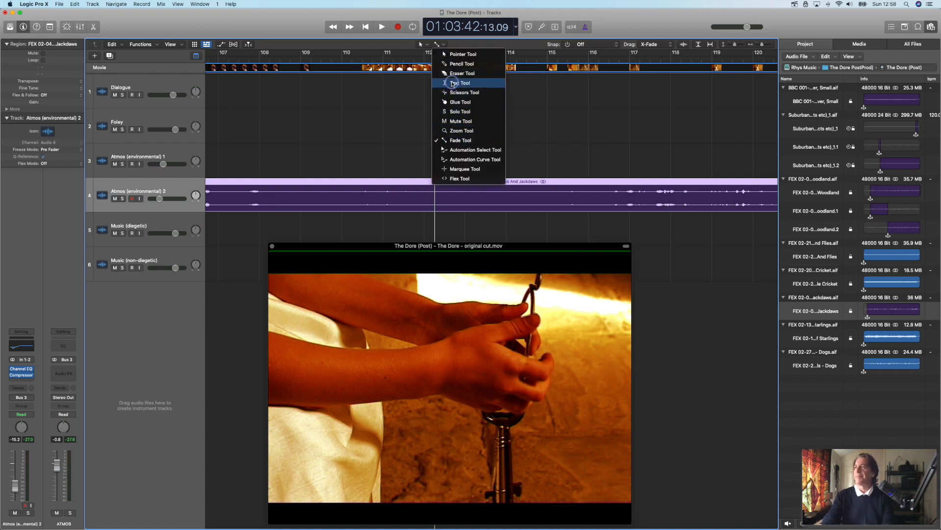
left_click(461, 92)
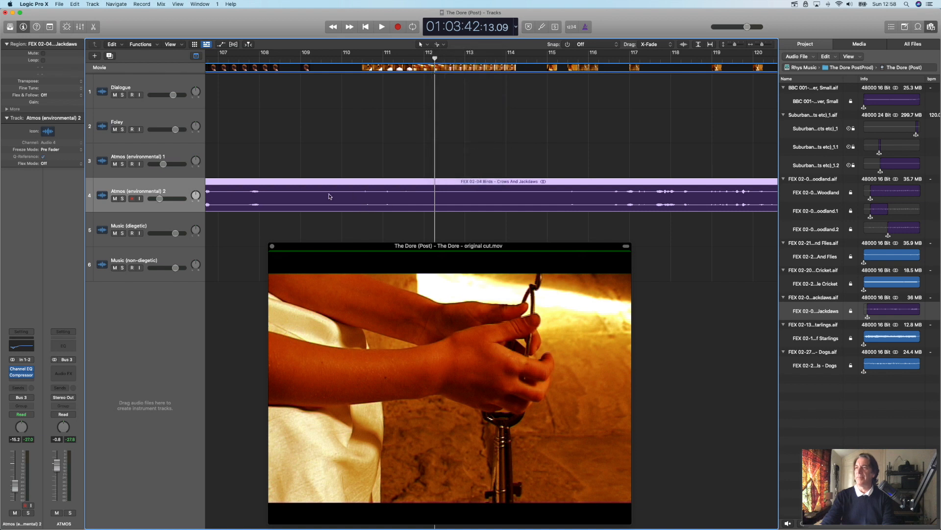
left_click(273, 202)
left_click(273, 195, "super")
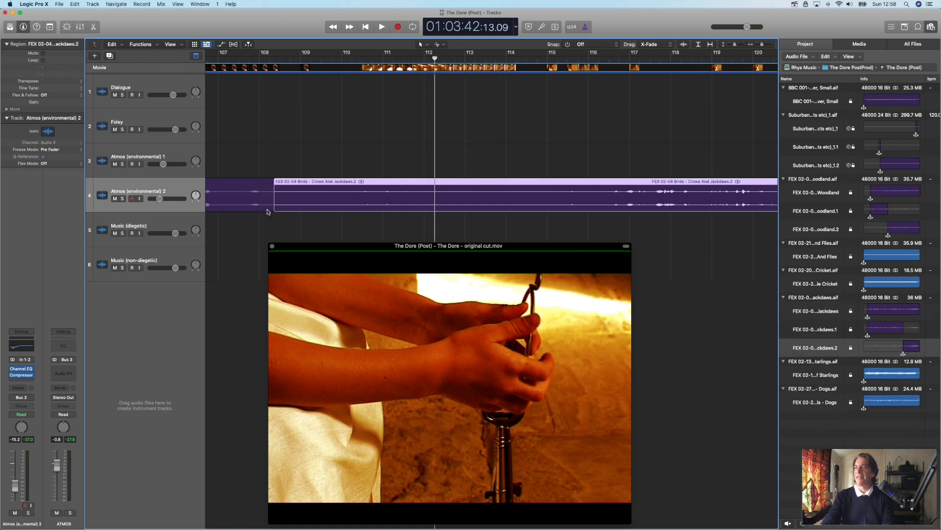
left_click(253, 201)
key("Delete")
Move the remaining Crows And Jackdaws region back to start at about bar 48.5, and place the playhead at about bar 65
left_click_drag(358, 206, 251, 195)
scroll(277, 201, "left", 10)
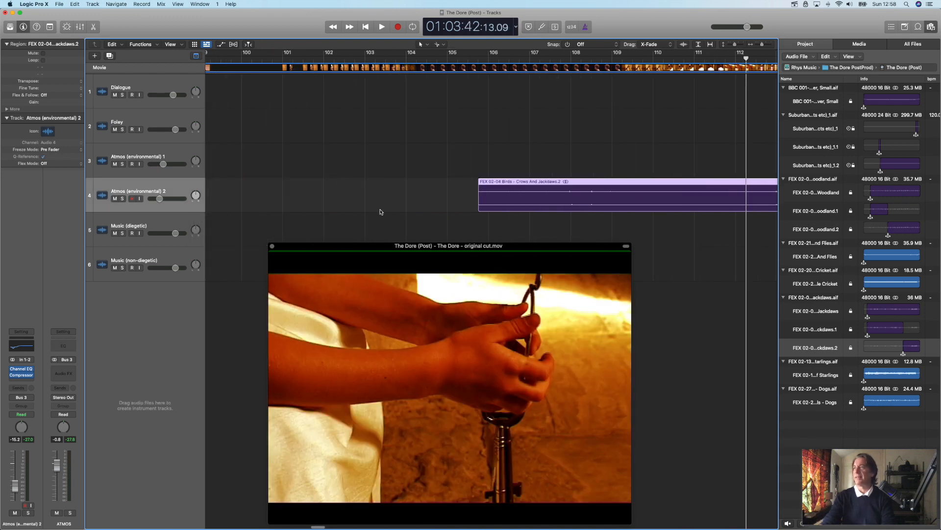
left_click_drag(631, 189, 330, 185)
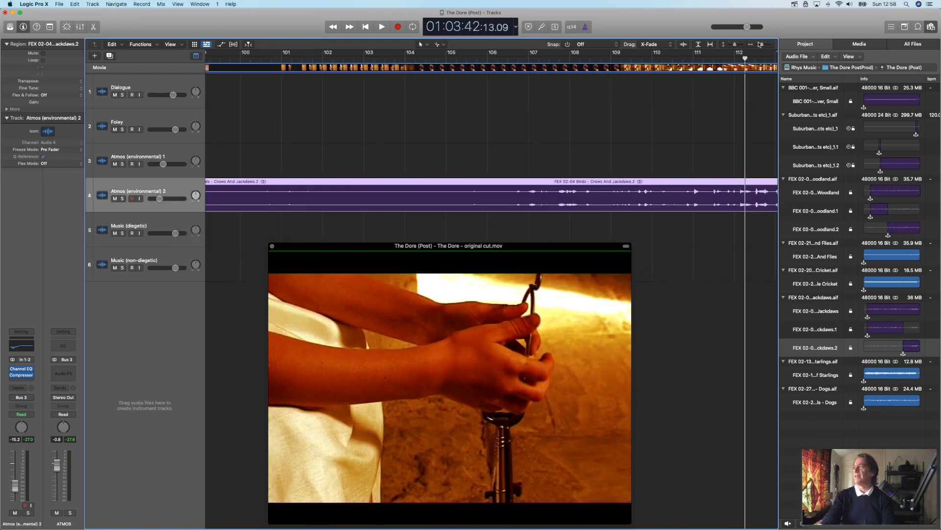
left_click_drag(761, 45, 759, 46)
left_click_drag(733, 187, 473, 193)
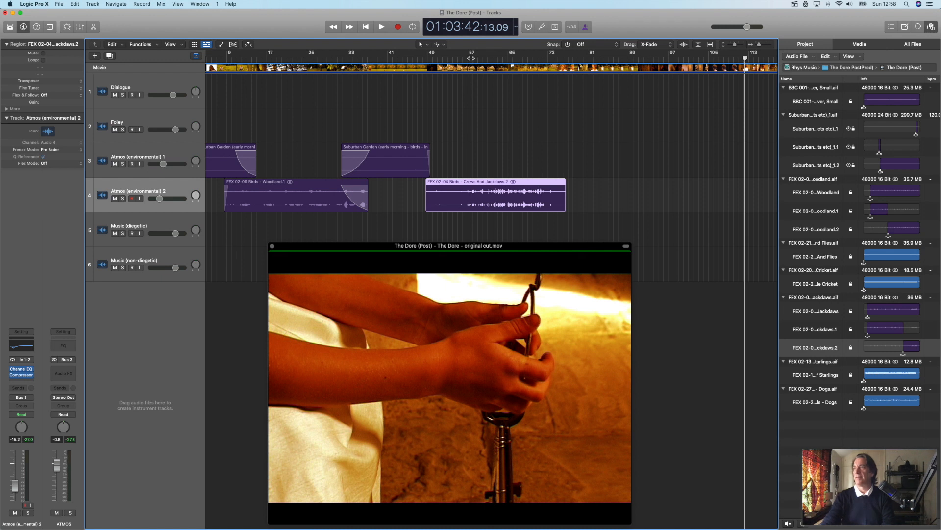
left_click(471, 59)
left_click(508, 58)
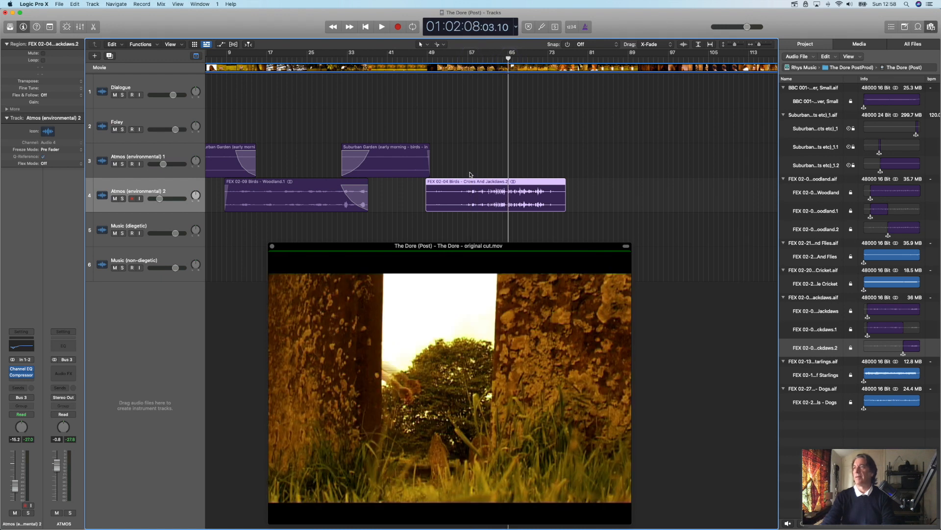
Split the Crows And Jackdaws region on Atmos (environmental) 2 around its calls at about bars 56.7, 57.7, 58.9 and 60.3
left_click(768, 45)
scroll(609, 121, "left", 10)
scroll(441, 189, "left", 1)
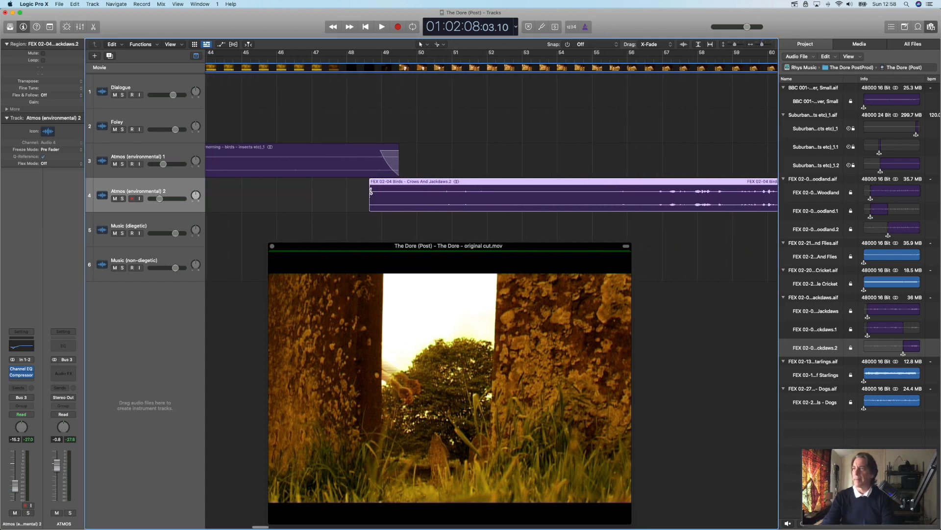
left_click(656, 198)
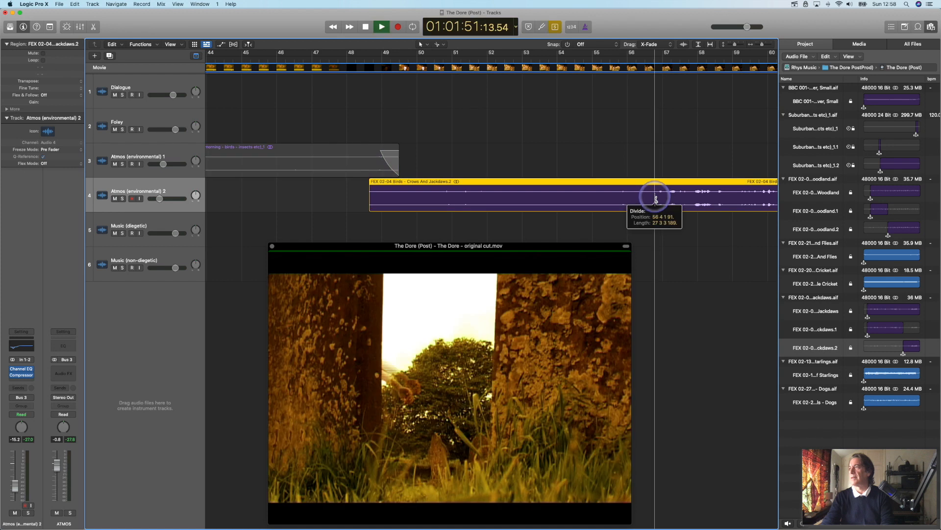
left_click(690, 198)
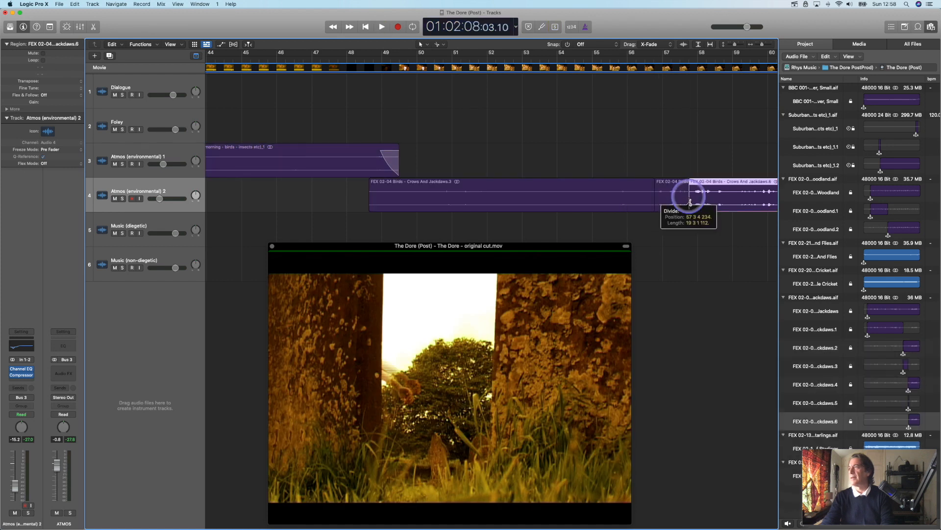
left_click(731, 199)
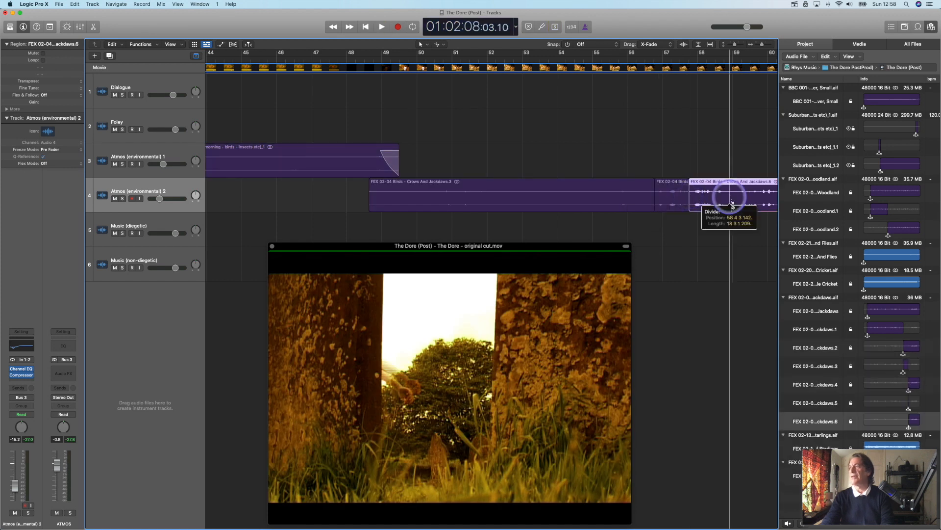
scroll(731, 235, "right", 5)
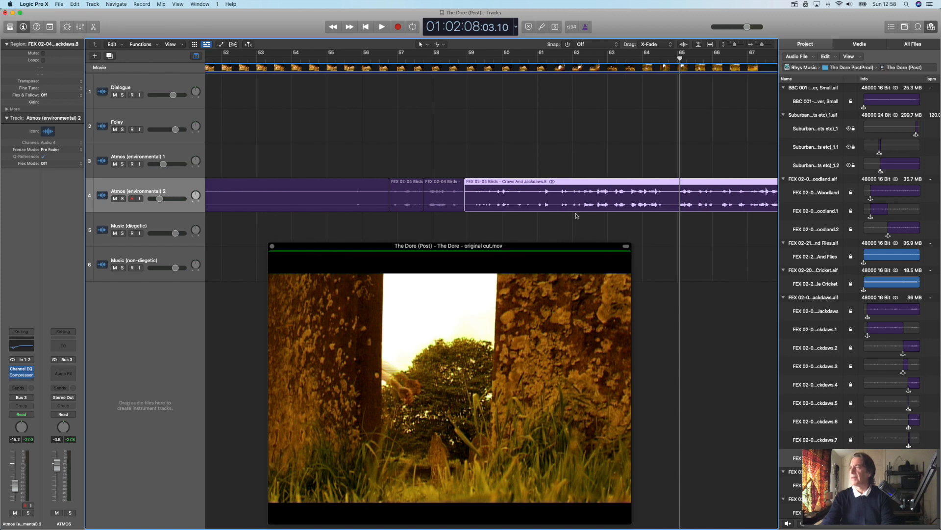
left_click(515, 199)
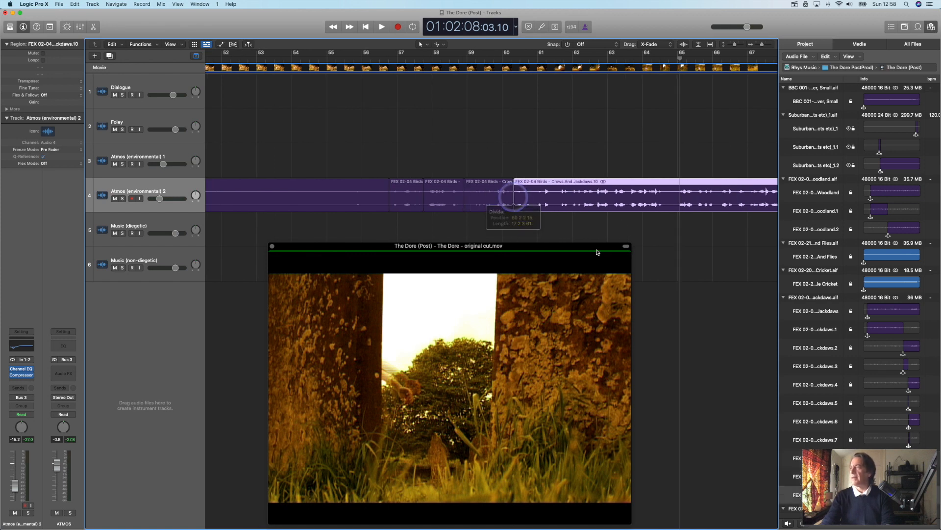
Split the rest of the crow recording at about bars 65 and 66, and delete the piece between bars 60.3 and 65
scroll(704, 222, "right", 7)
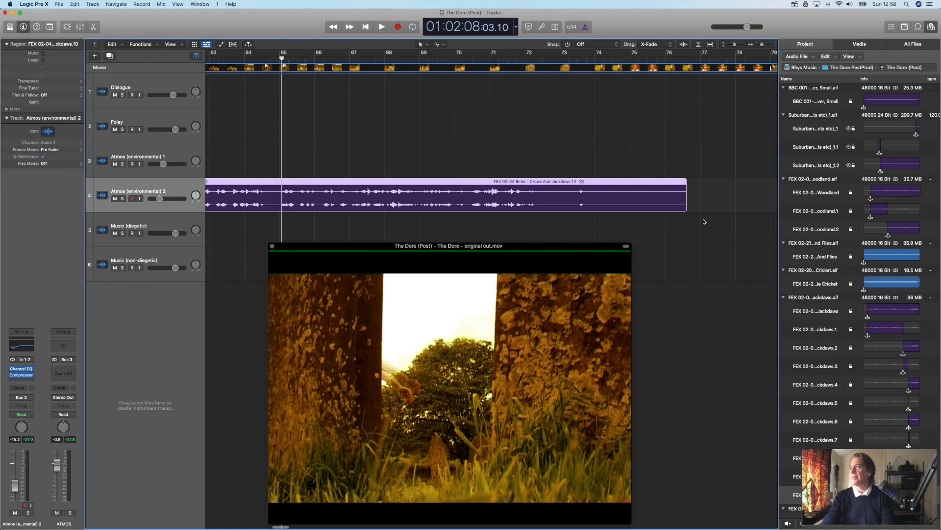
scroll(613, 222, "left", 6)
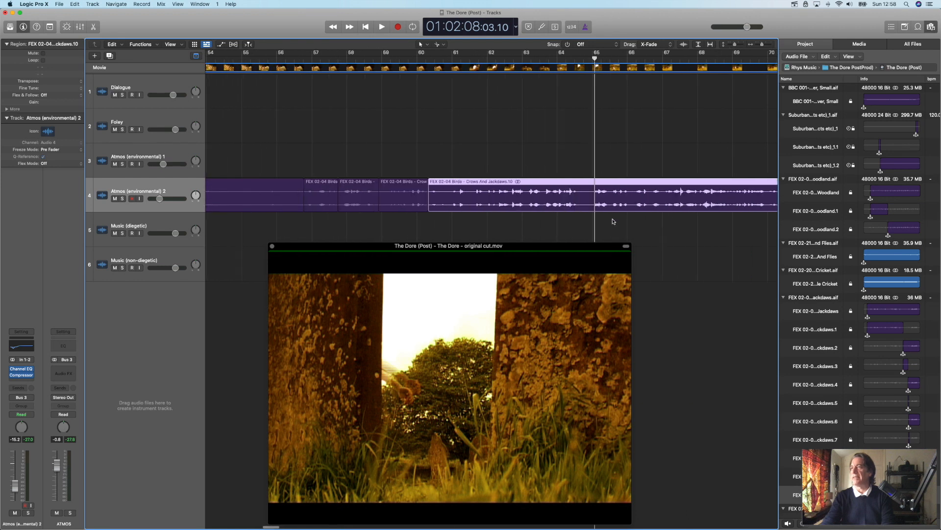
scroll(608, 221, "right", 2)
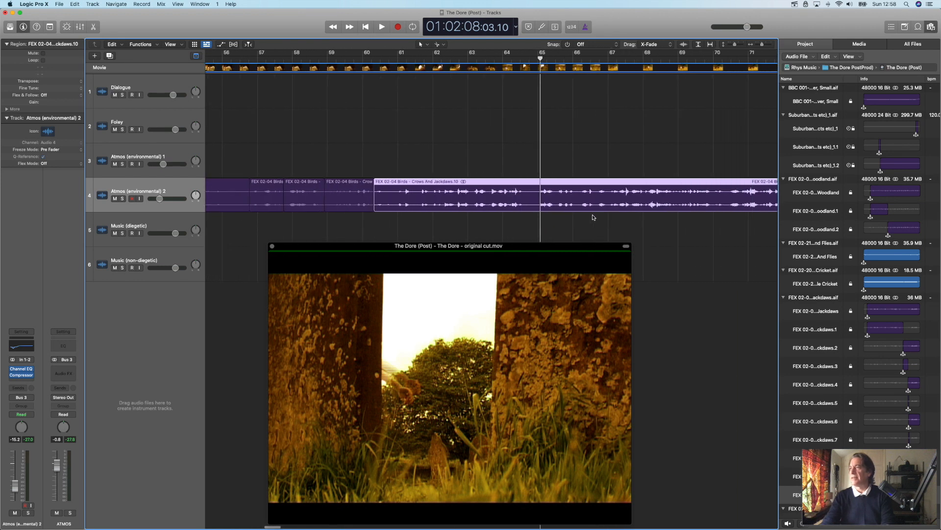
left_click(539, 199)
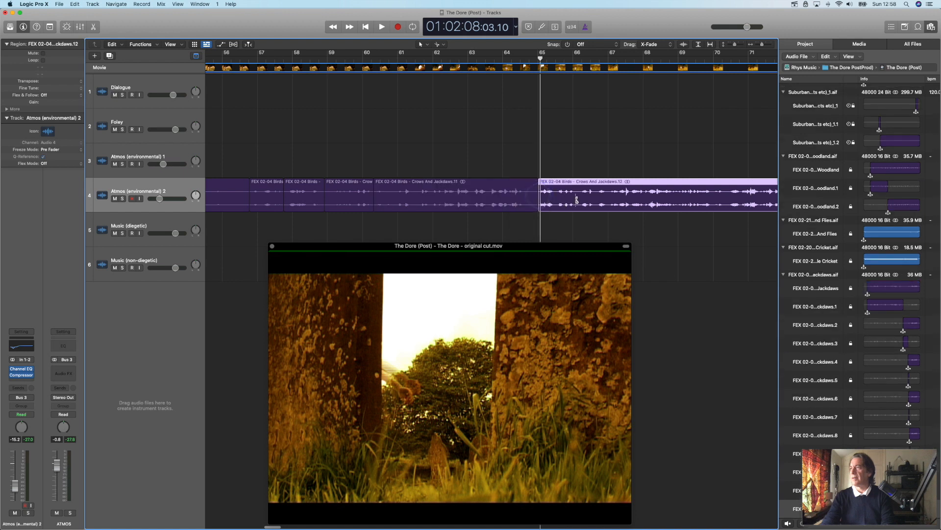
left_click(576, 199)
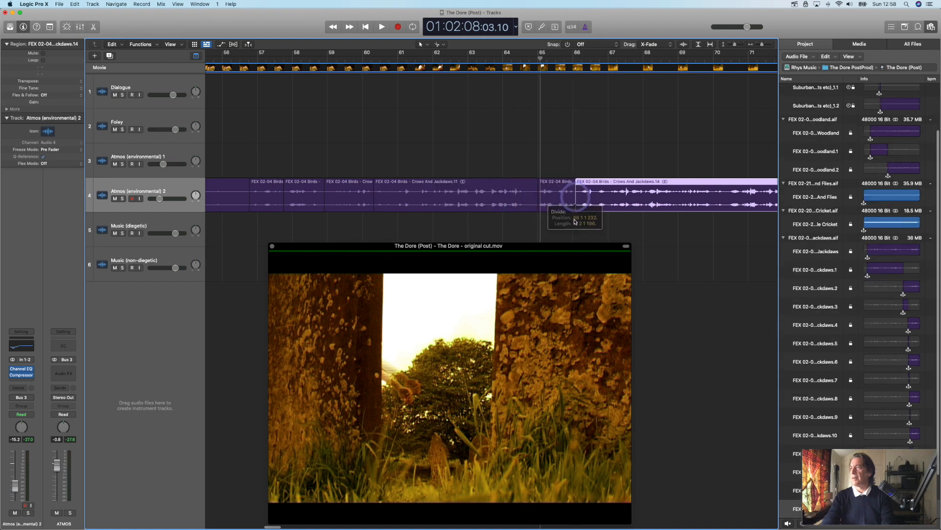
left_click(489, 206)
key("Delete")
Move the four short crow clips up to Atmos (environmental) 1 and delete the leftover crow region from bar 66 on Atmos (environmental) 2
scroll(491, 206, "left", 3)
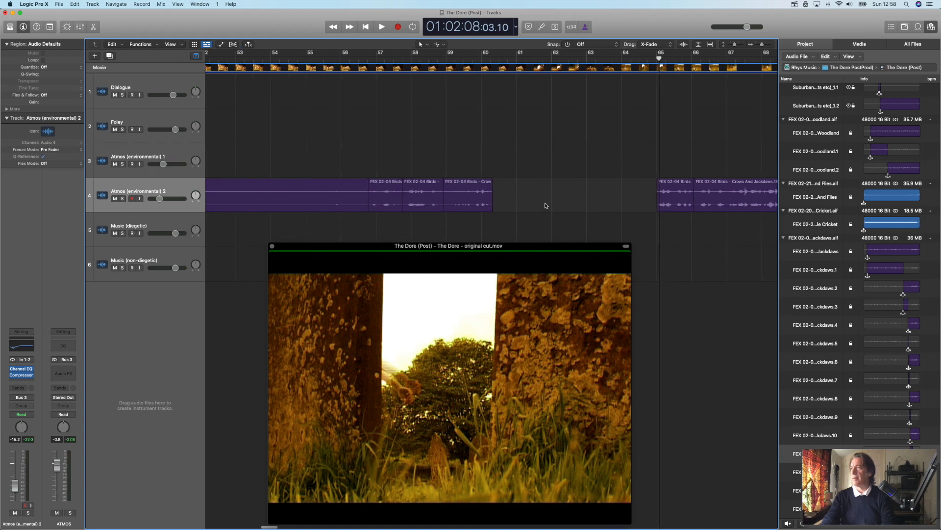
left_click_drag(670, 231, 400, 157)
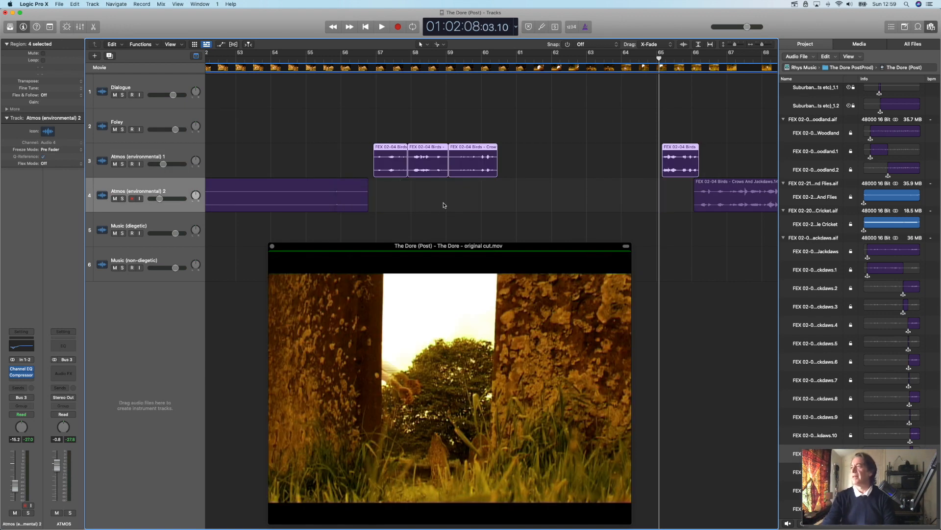
left_click(744, 198)
key("Delete")
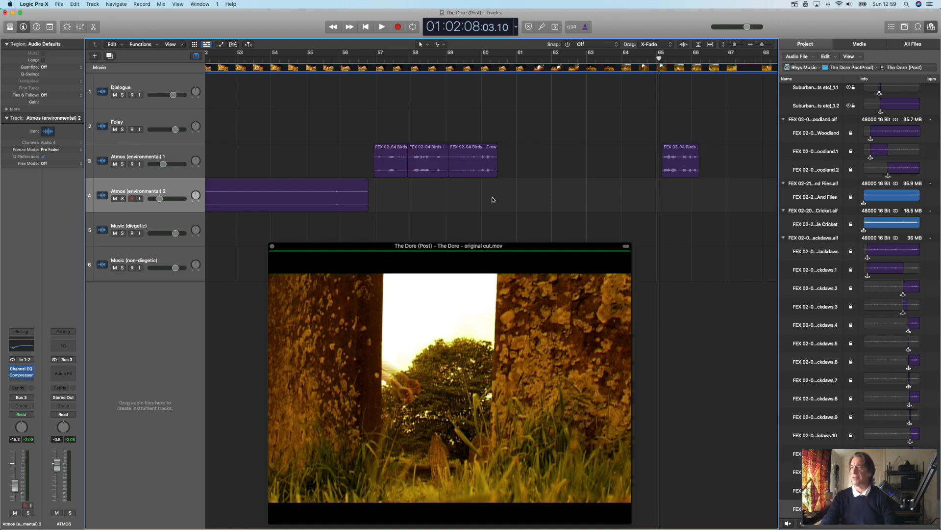
Crossfade the first short crow clip onto the quiet region's end at about bar 56.6, and a copy of the quiet region after it at about 57.5
left_click(341, 196)
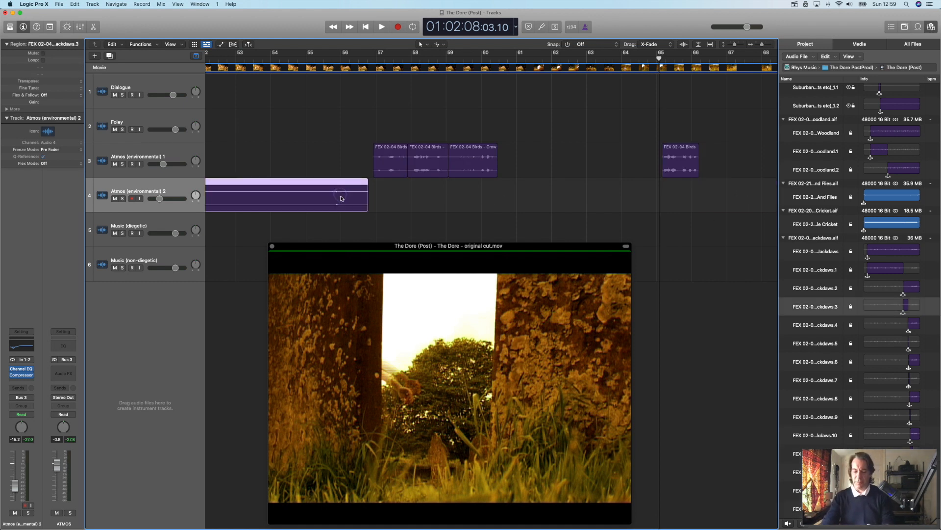
scroll(343, 198, "left", 5)
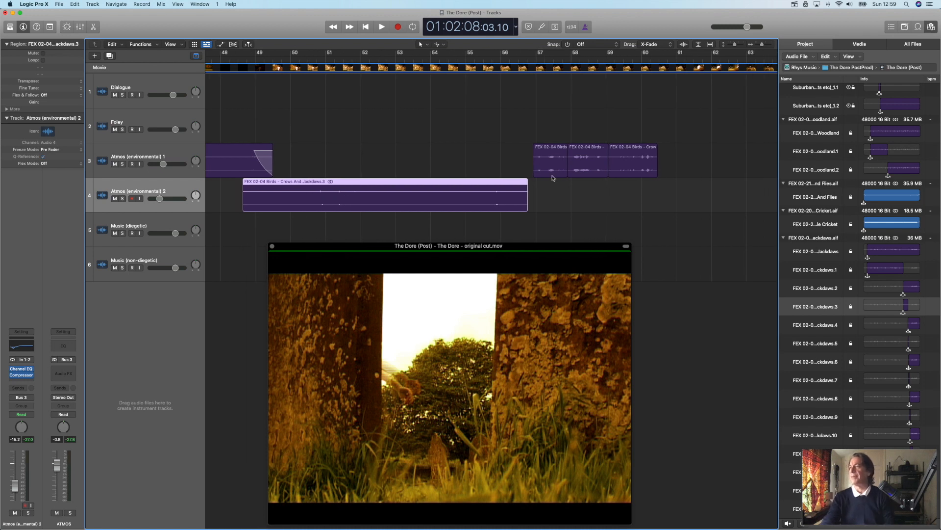
left_click_drag(559, 175, 547, 193)
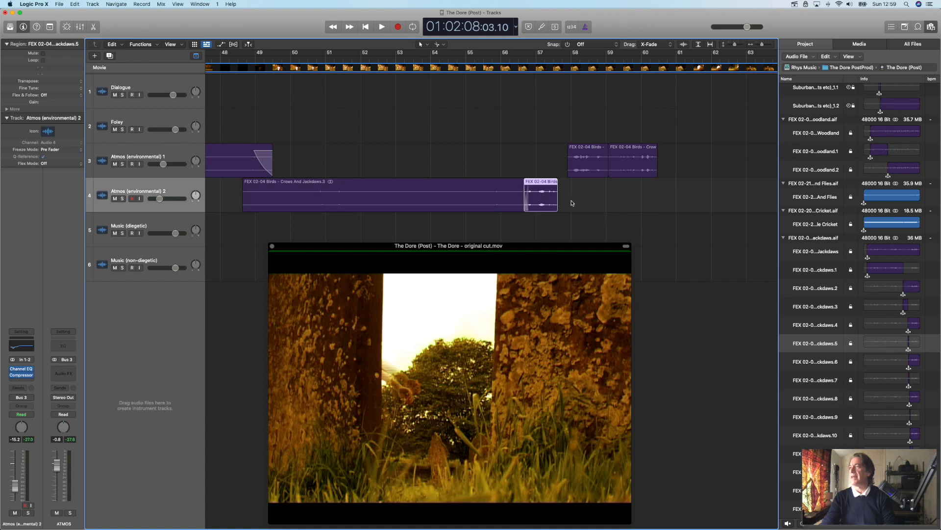
left_click(554, 59)
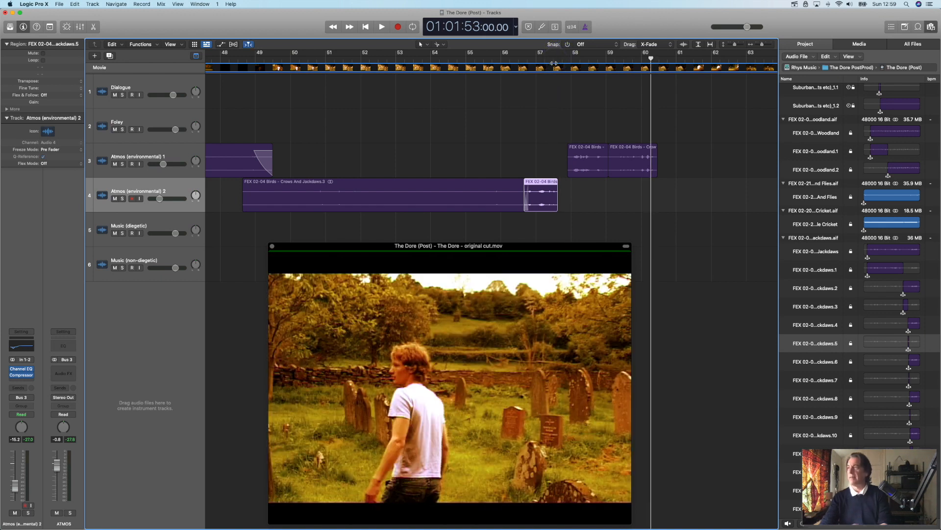
key("space")
left_click_drag(483, 210, 485, 211)
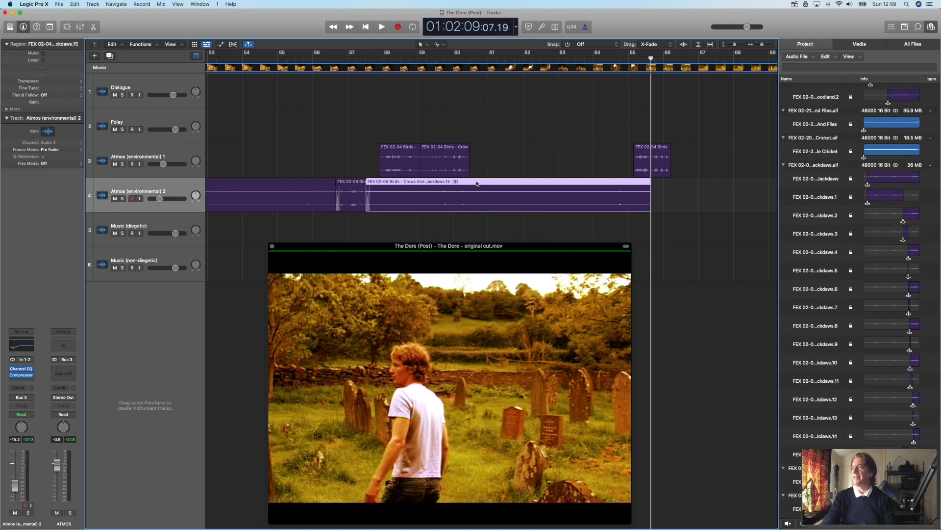
Crossfade the third short crow clip into Atmos (environmental) 2 at about bar 65.4, followed by another copy of the quiet region at about 66.5
left_click_drag(434, 167, 668, 211)
scroll(673, 225, "right", 5)
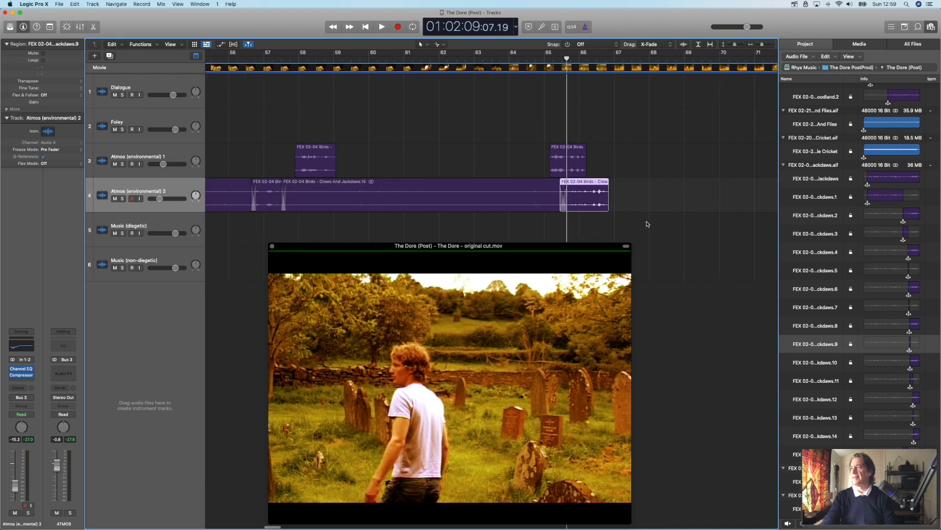
scroll(646, 224, "right", 3)
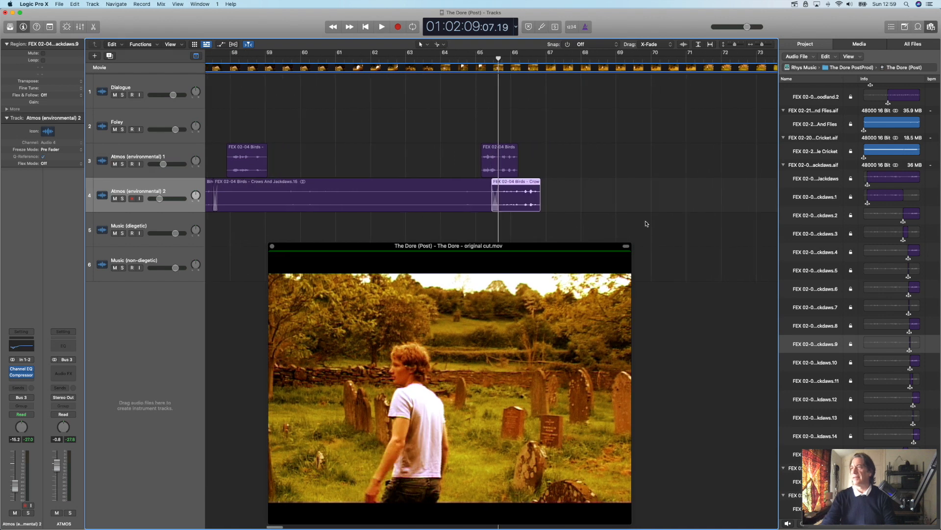
left_click(547, 60)
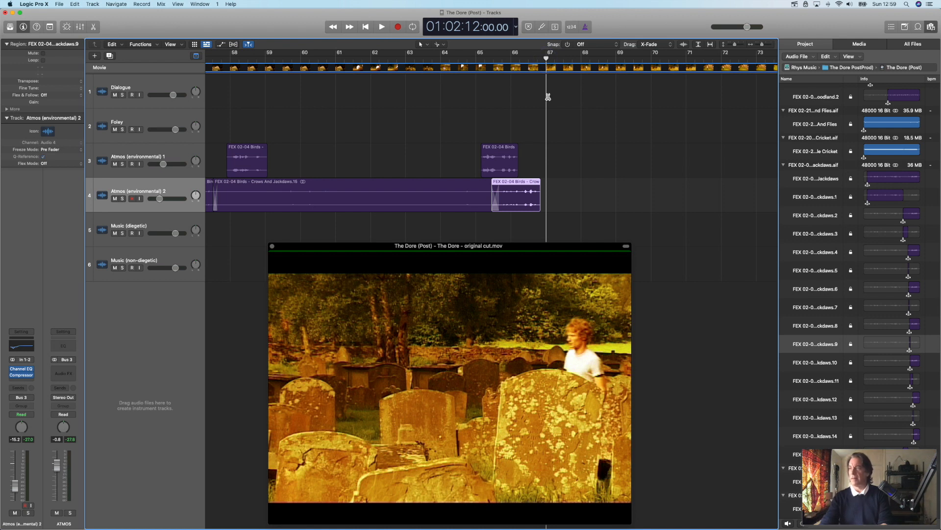
key("super+v")
left_click_drag(500, 201, 485, 203)
scroll(548, 206, "left", 10)
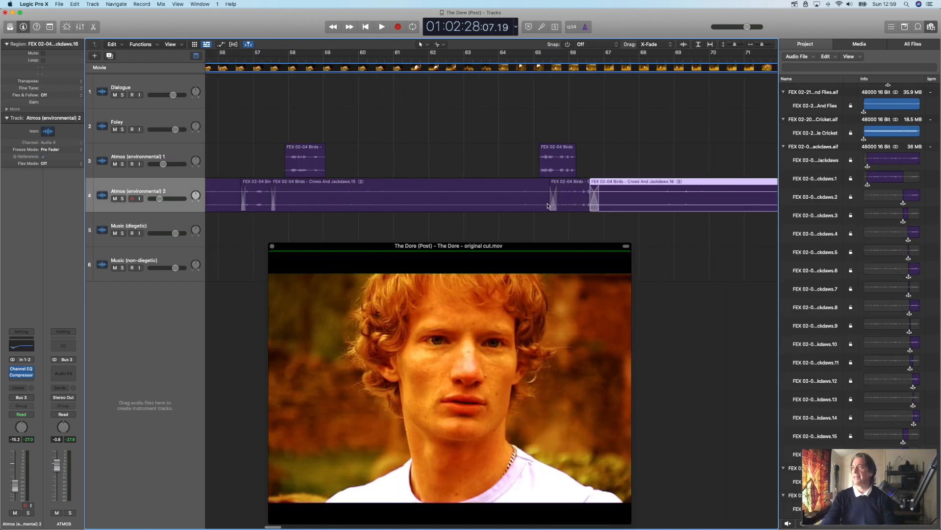
Crossfade the short crow clip from about bar 58 into Atmos (environmental) 2 at about 74.5, followed by another quiet region copy at about 75.5
left_click_drag(313, 159, 714, 160)
scroll(711, 162, "right", 12)
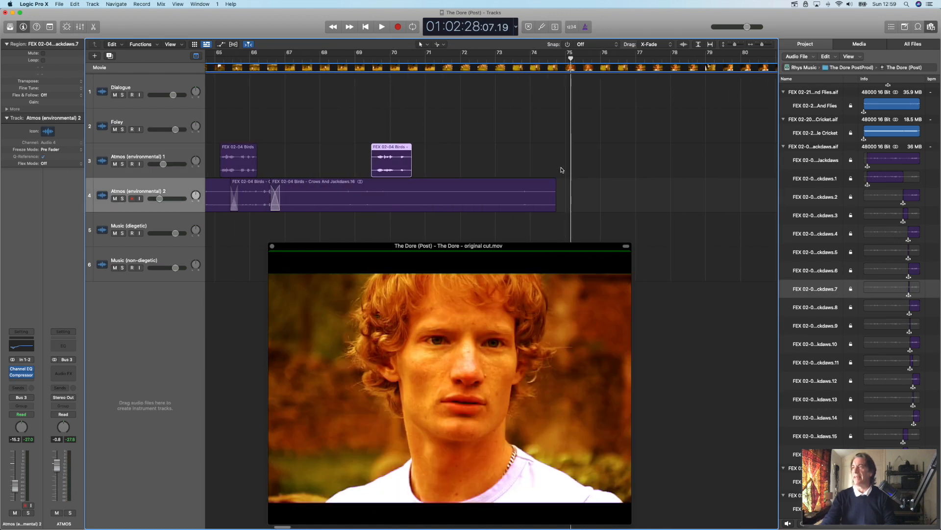
left_click_drag(395, 165, 582, 217)
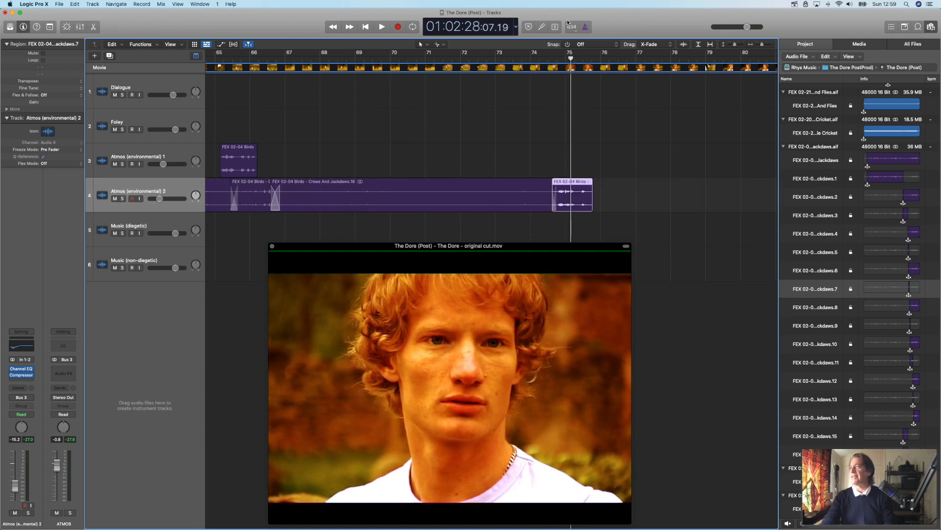
left_click(592, 59)
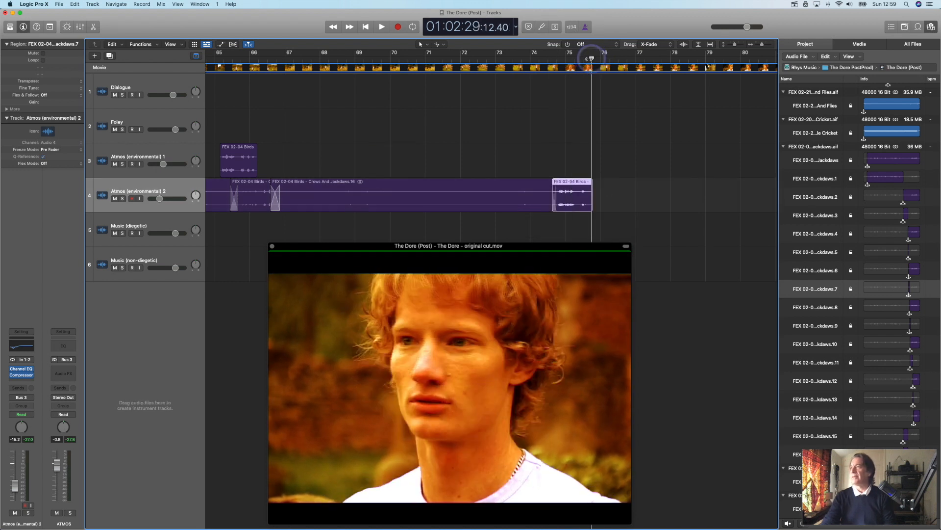
left_click(586, 58)
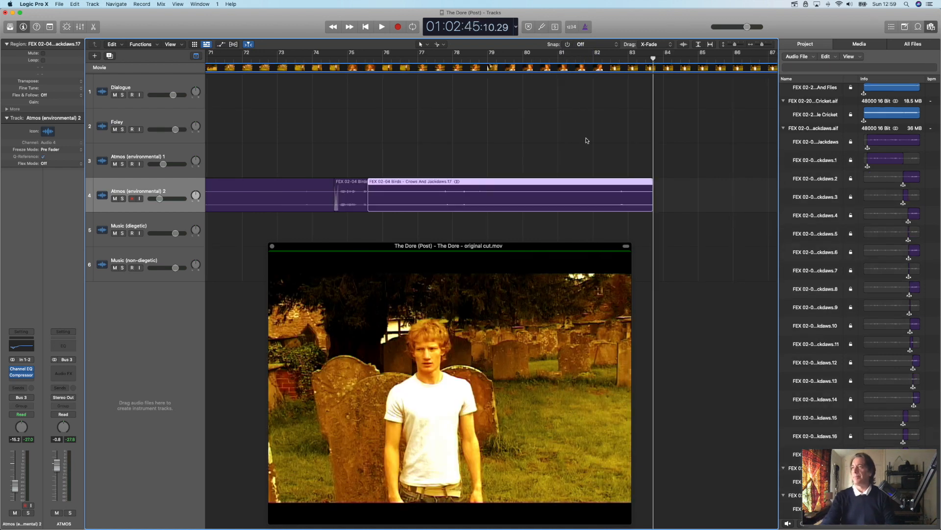
left_click_drag(492, 202, 500, 206)
Crossfade the last short crow clip into Atmos (environmental) 2 at about bar 83.5, followed by another copy of the quiet region at about 84.5
scroll(551, 204, "right", 2)
scroll(551, 205, "left", 8)
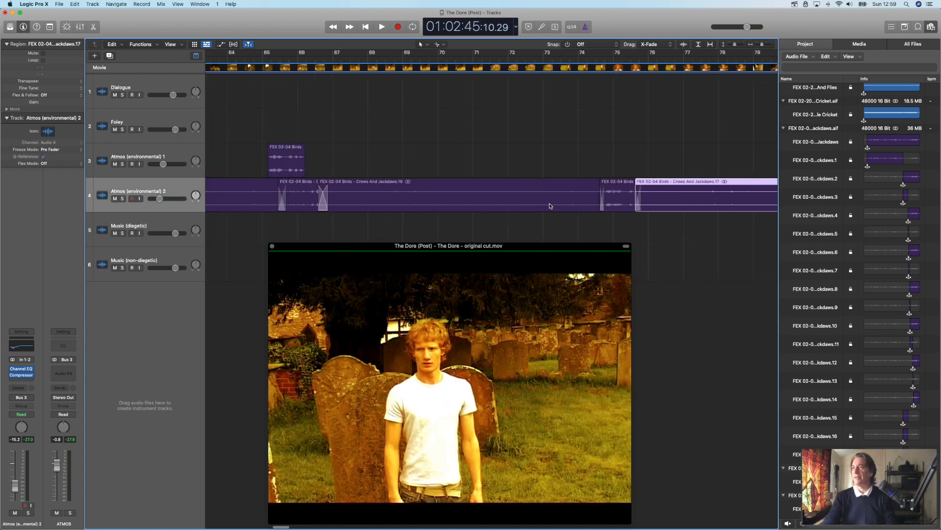
scroll(550, 205, "right", 1)
left_click_drag(274, 164, 701, 169)
scroll(702, 169, "right", 9)
scroll(701, 170, "right", 1)
left_click_drag(496, 170, 667, 204)
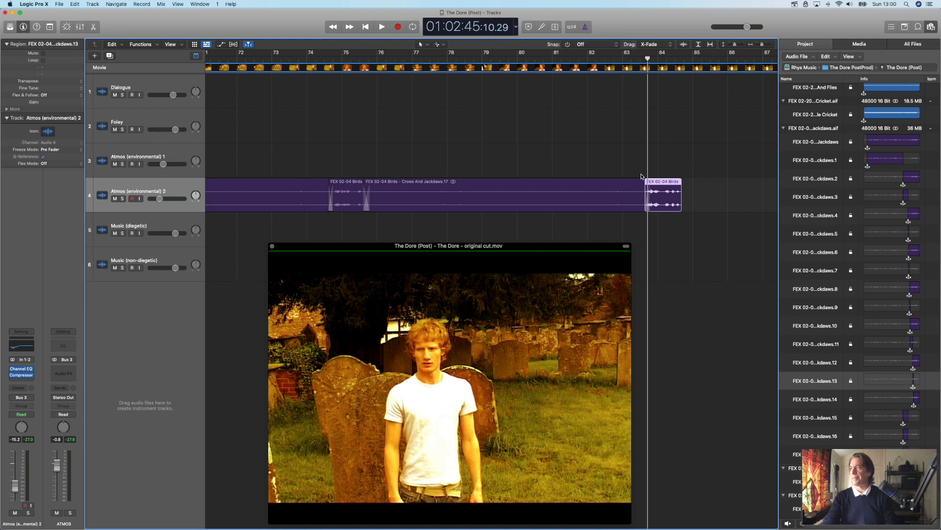
scroll(623, 162, "right", 6)
left_click_drag(558, 61, 554, 59)
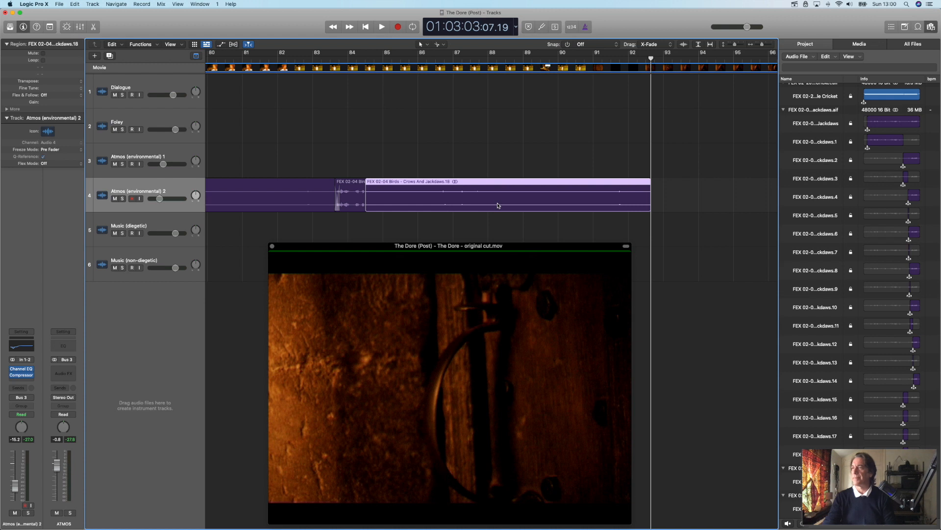
left_click_drag(498, 206, 504, 206)
Check the picture up to about bar 94, and add another quiet region copy at about bar 91.7 with a longer crossfade
left_click_drag(610, 58, 665, 61)
left_click(702, 60)
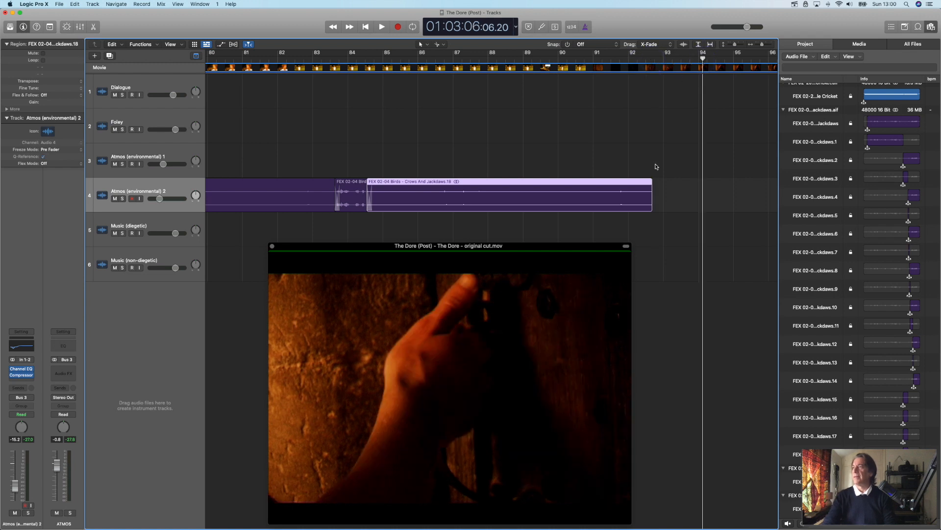
left_click(627, 58)
key("super+v")
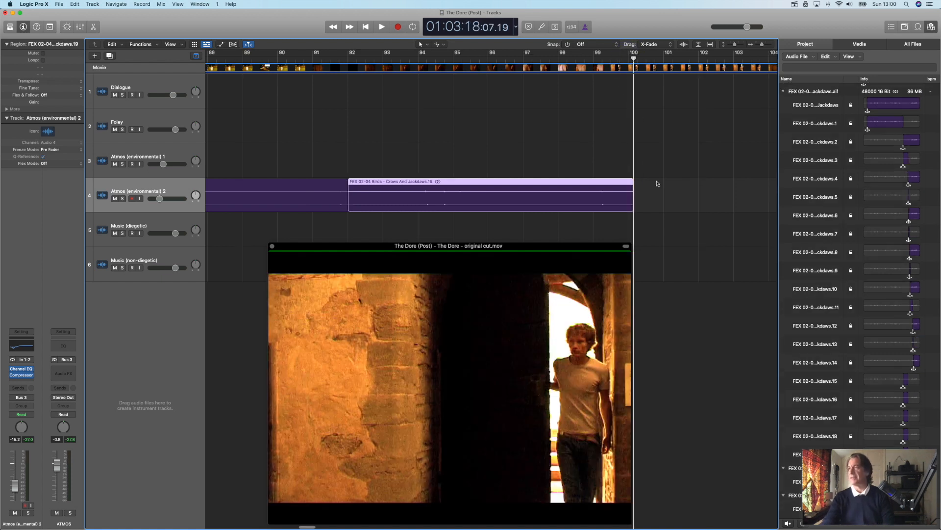
mouse_move(470, 204)
left_mouse_down()
mouse_move(490, 204)
mouse_move(464, 207)
left_mouse_up()
Scrub the picture near the end of the last quiet region and place the playhead at the doorway shot, about bar 99.5
left_click_drag(478, 58, 563, 58)
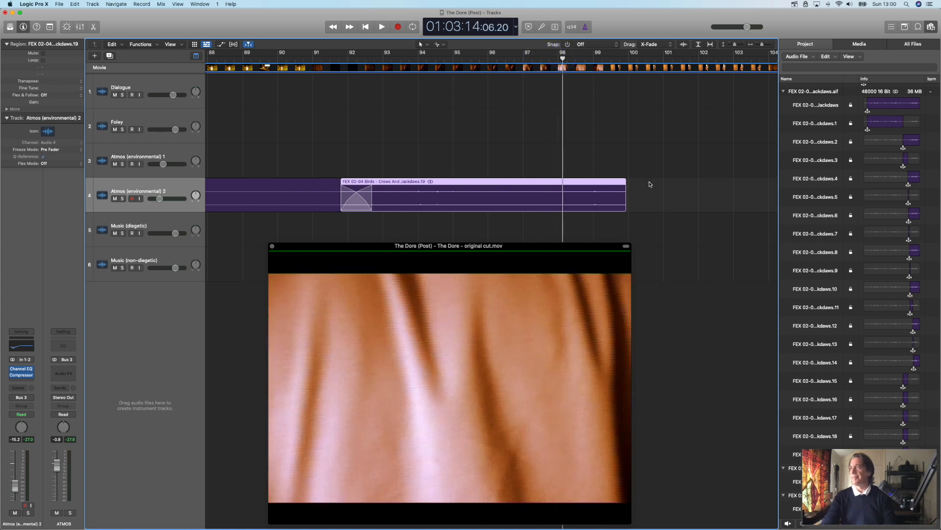
scroll(650, 201, "right", 5)
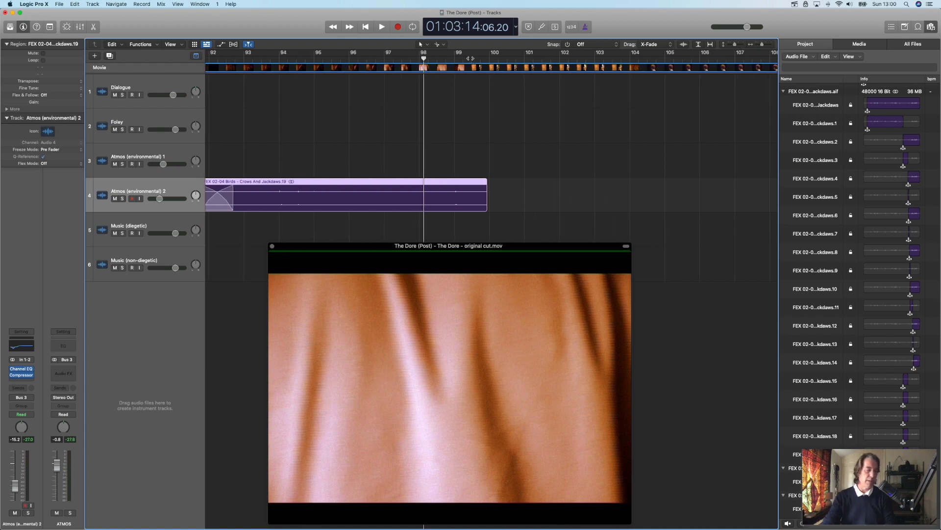
left_click(474, 59)
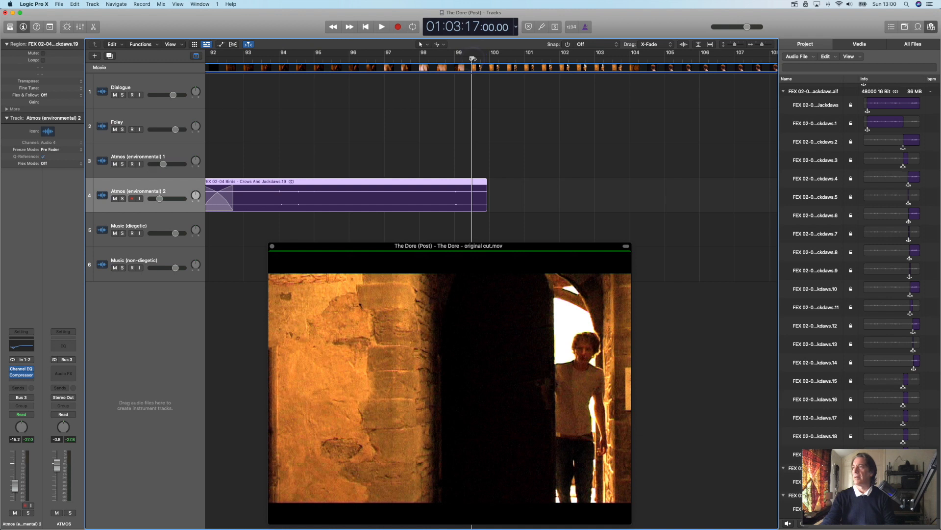
Add another copy of the quiet crow region to Atmos (environmental) 2 at about bar 99.4, crossfaded with the region before it
left_click(483, 59)
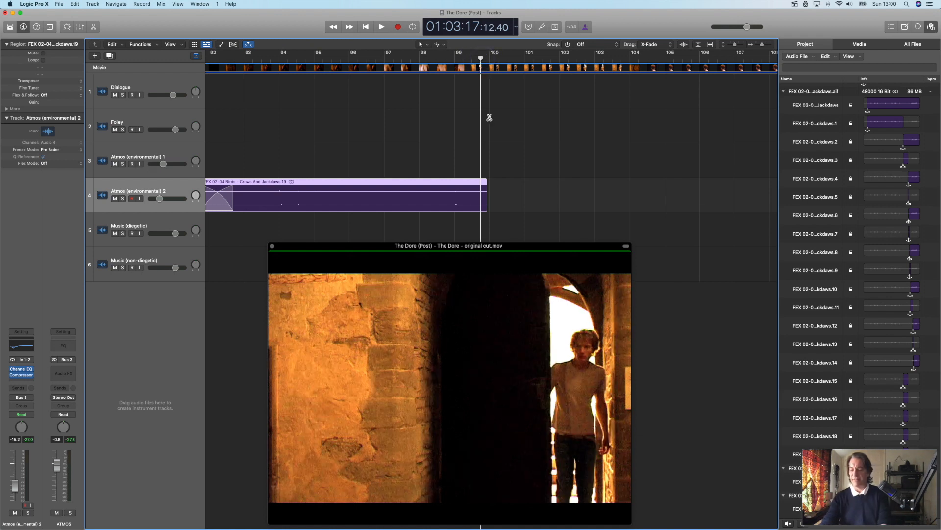
key("ctrl+super+Right")
key("super+v")
left_click_drag(470, 193, 463, 194)
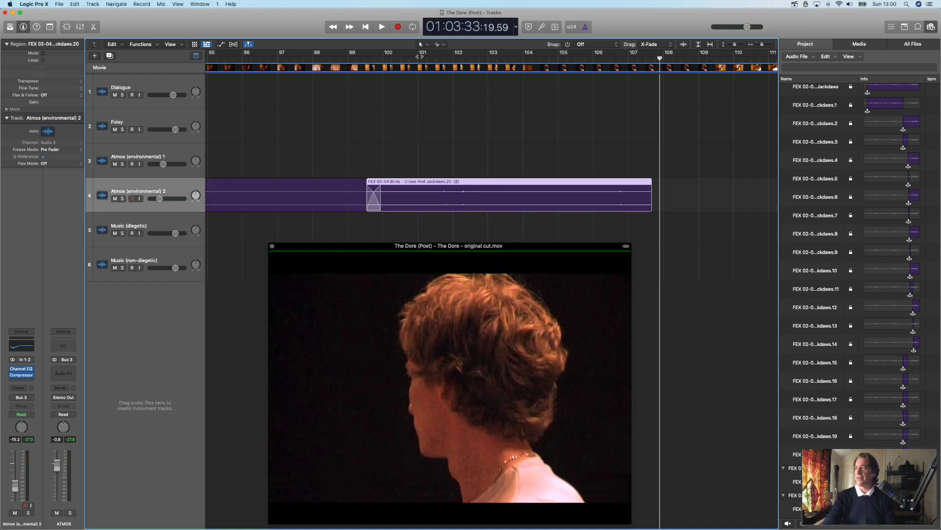
Scrub the picture for the cut from the doorway to the dark scene, and trim the last quiet region to end just before bar 104
left_click(461, 58)
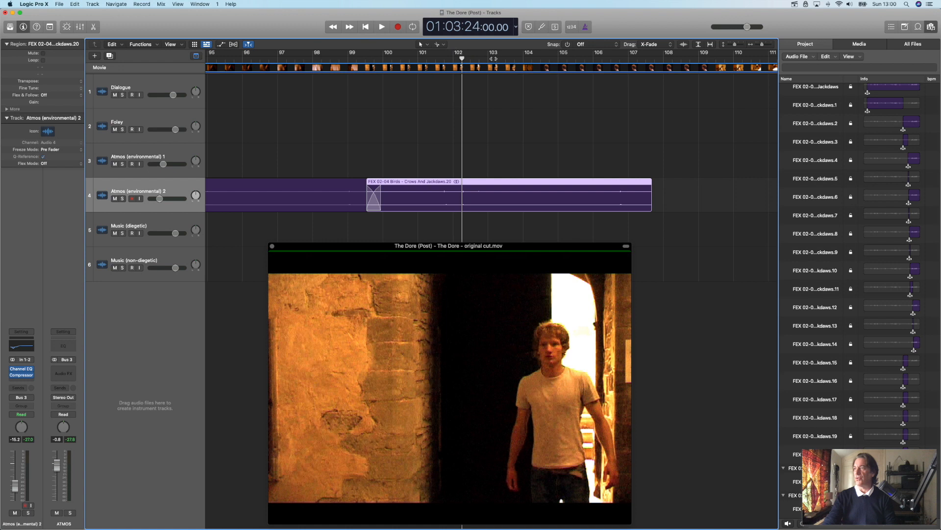
left_click(493, 57)
left_click(514, 58)
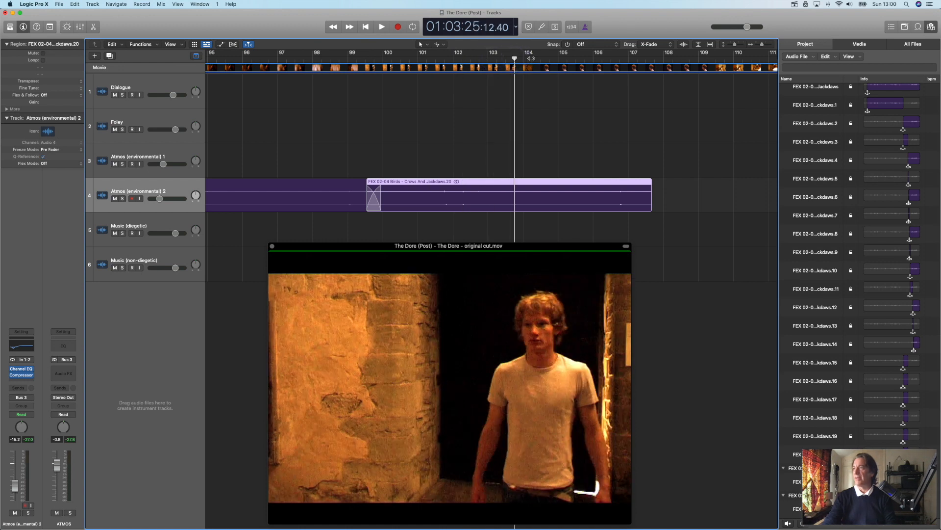
left_click(536, 58)
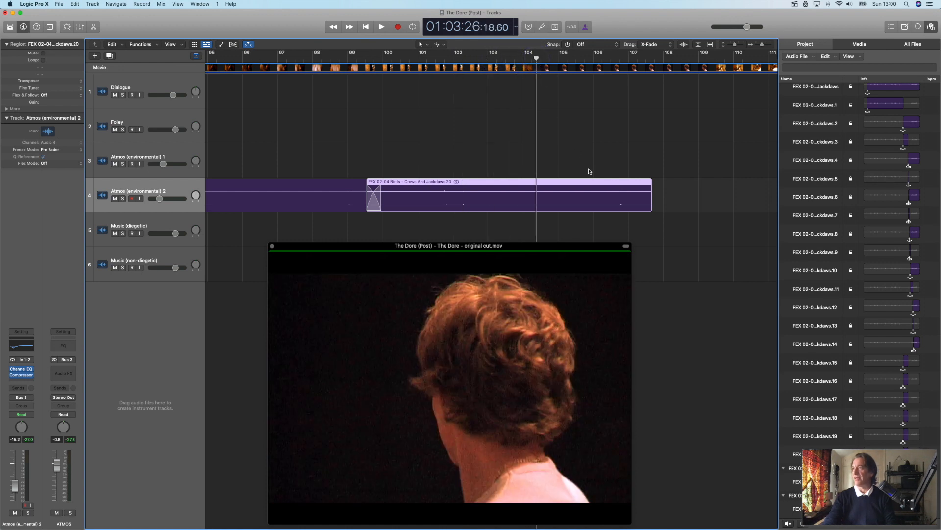
left_click_drag(649, 207, 520, 215)
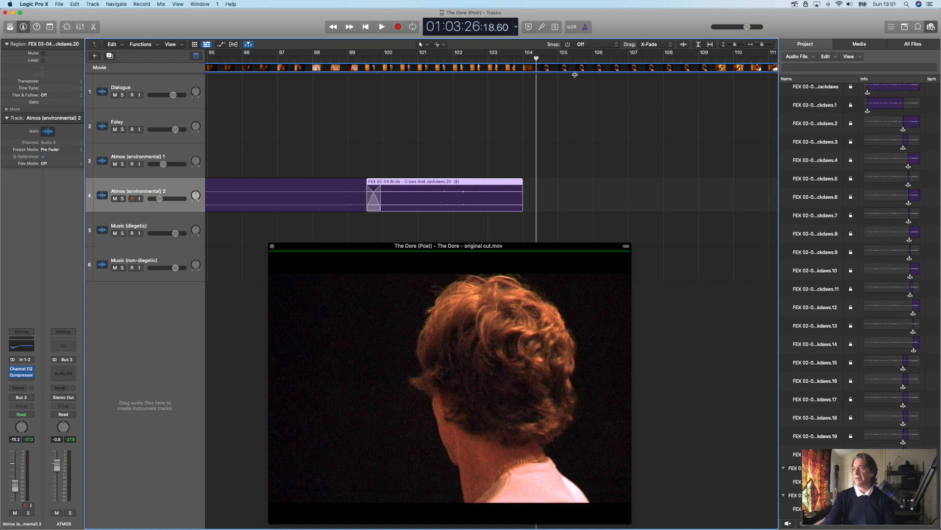
left_click(525, 59)
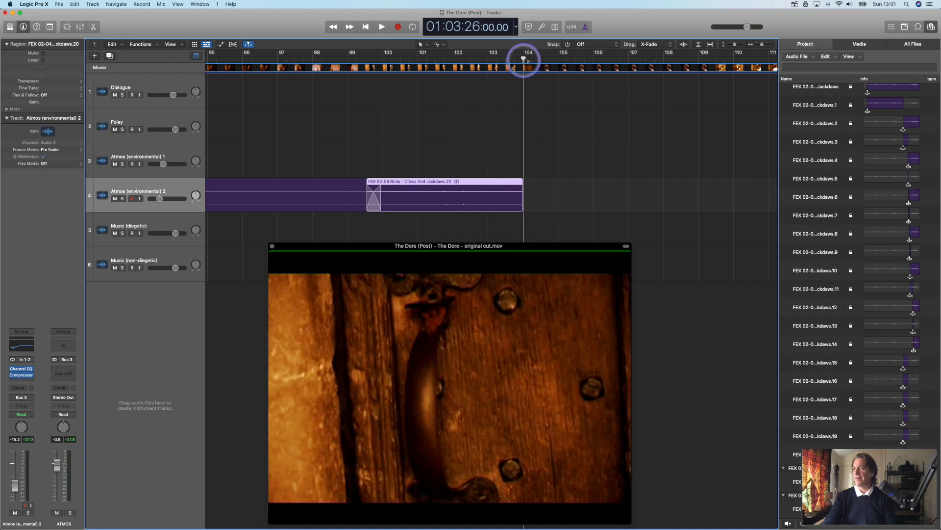
Apply a very short fade-out to the end of the last quiet region with the Fade tool
left_click(769, 45)
left_click(769, 46)
scroll(716, 104, "right", 15)
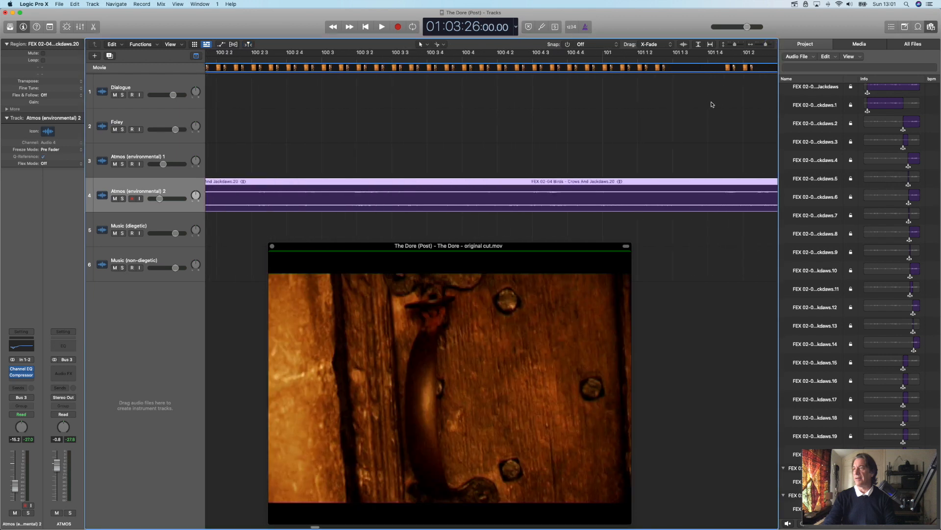
scroll(712, 104, "right", 20)
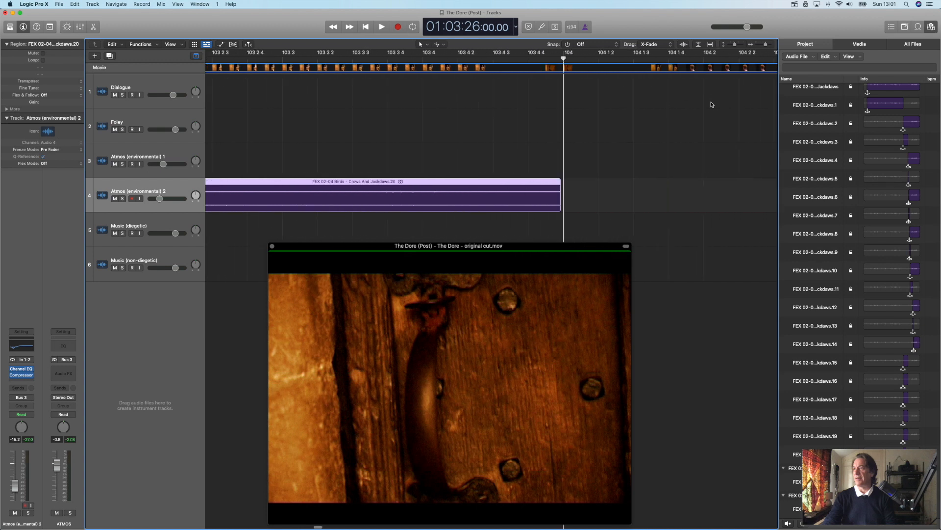
scroll(712, 105, "left", 10)
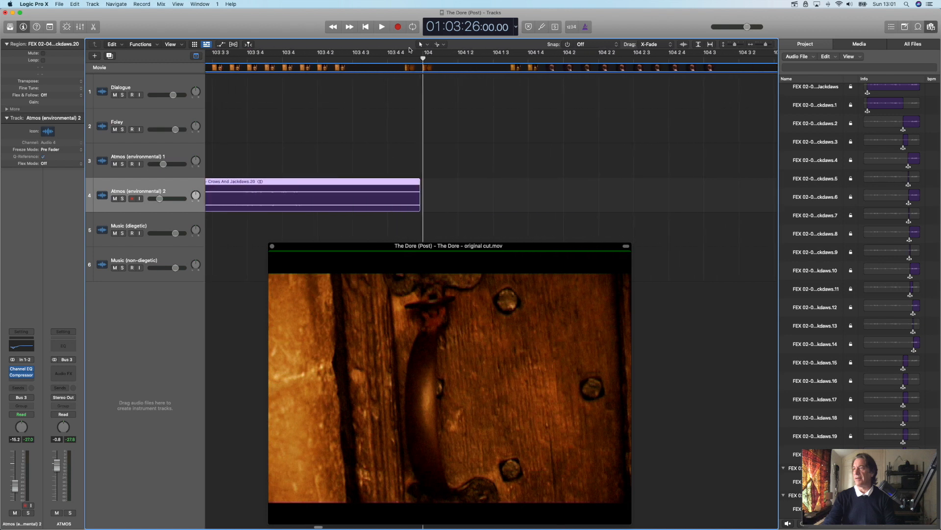
left_click(443, 46)
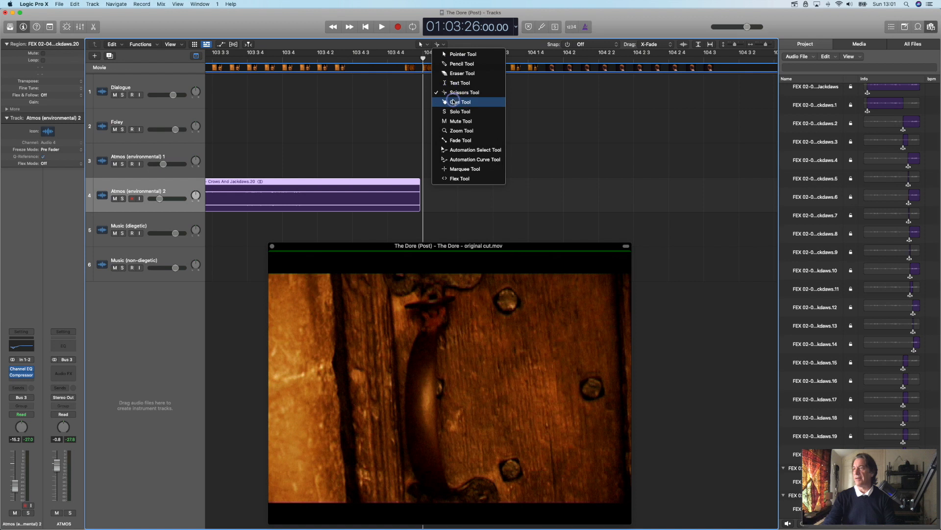
left_click(447, 141)
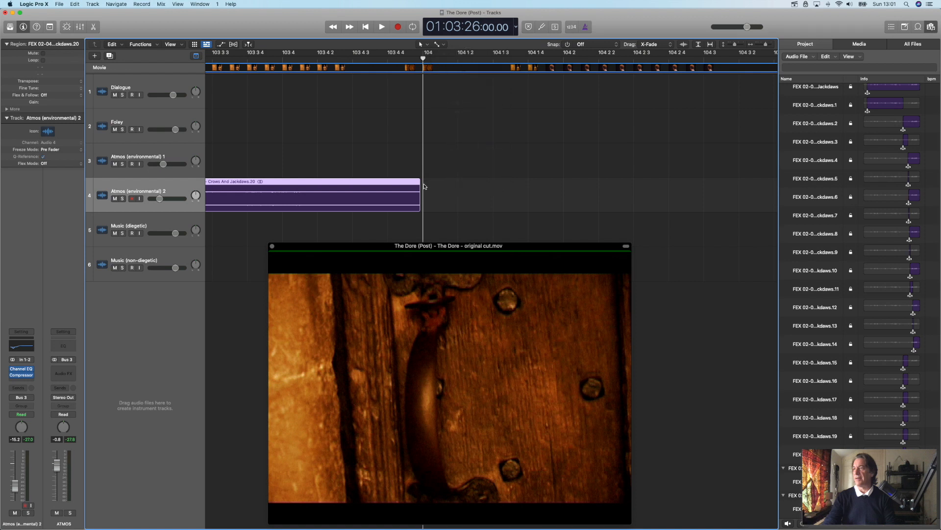
left_click_drag(418, 188, 416, 188)
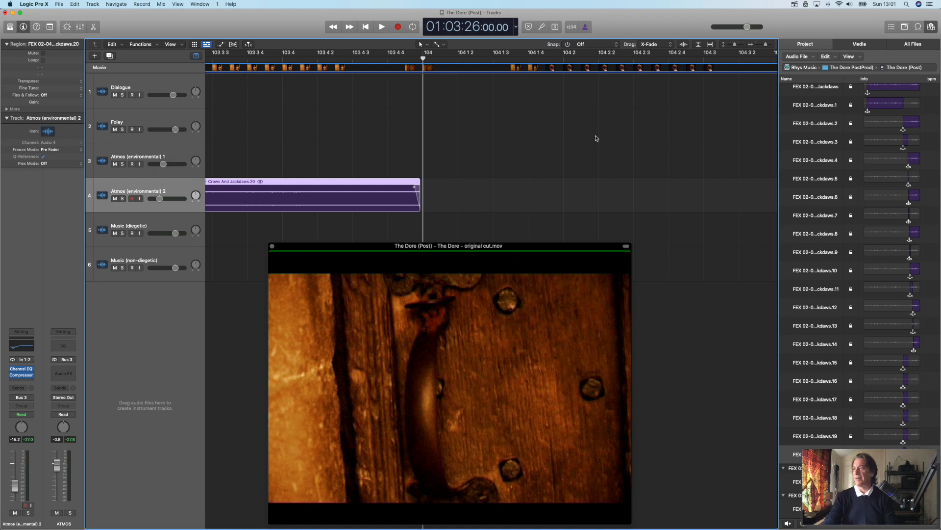
Raise the Atmos (environmental) 2 volume to -13.4 dB and bring the whole run of crow regions into the arrangement view
left_click_drag(765, 47, 760, 50)
scroll(639, 103, "left", 5)
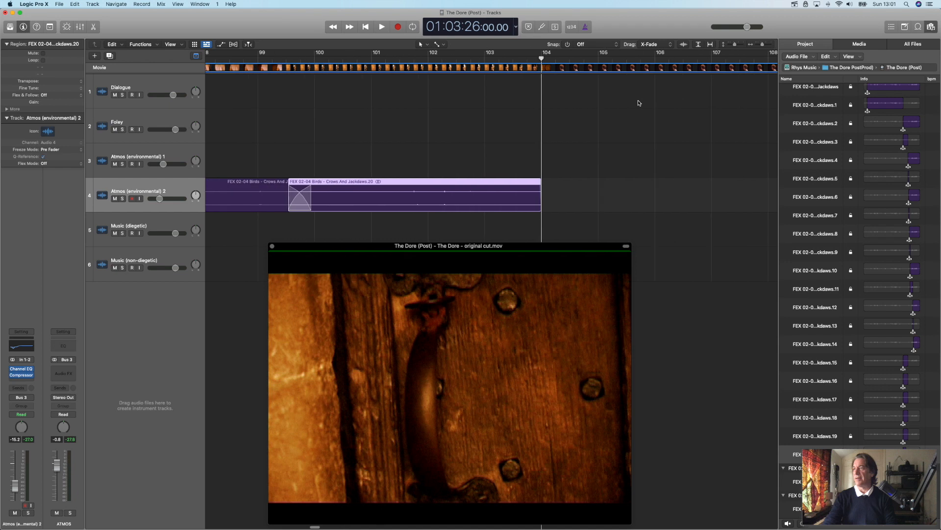
scroll(343, 91, "left", 15)
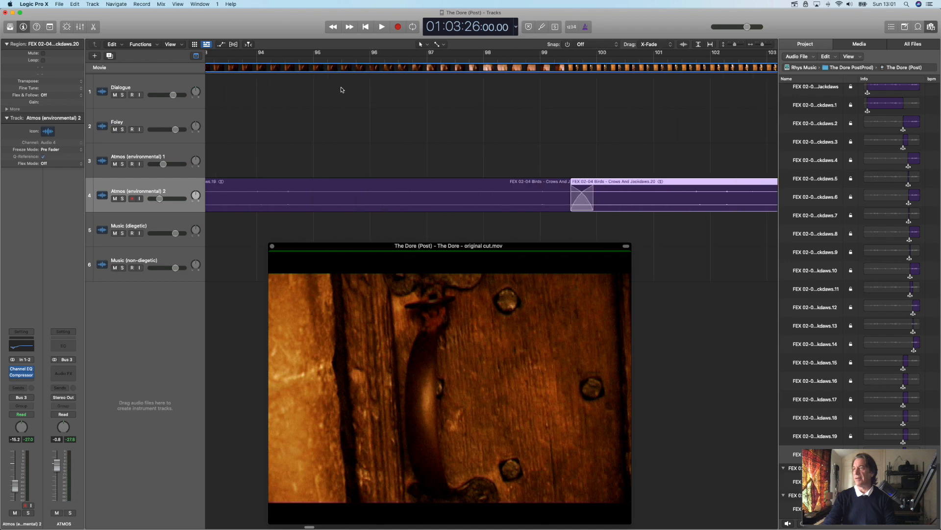
scroll(343, 90, "left", 6)
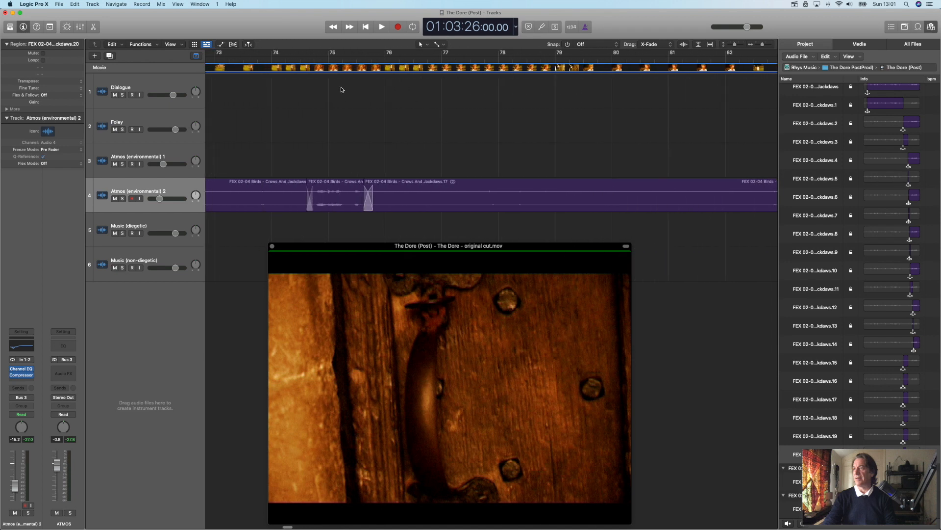
left_click_drag(161, 201, 163, 201)
scroll(373, 167, "left", 7)
scroll(373, 166, "left", 7)
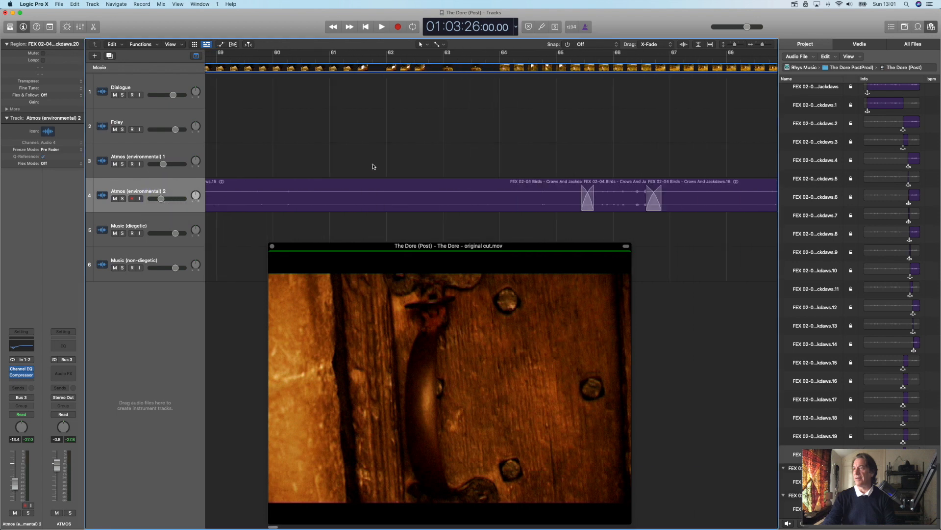
left_click_drag(762, 45, 759, 45)
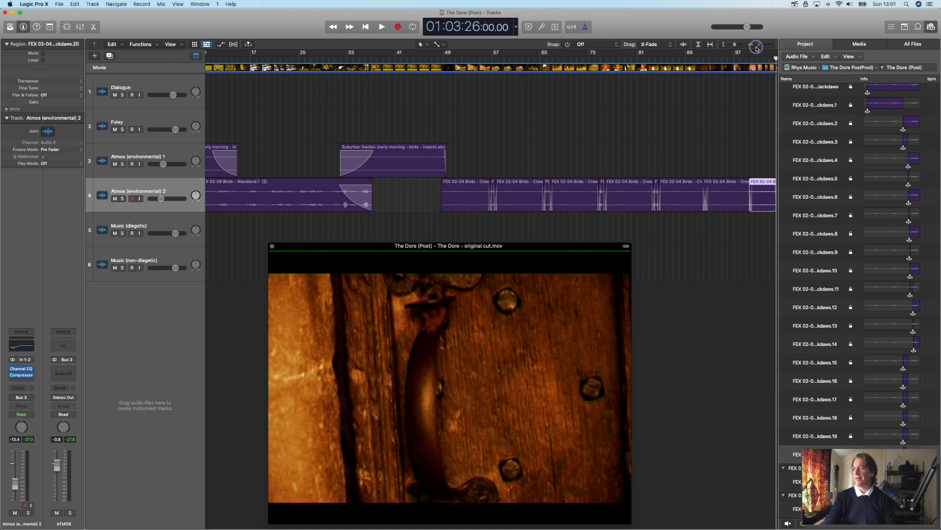
Play the crow section from just before bar 49 with an enlarged movie window, and lower the Atmos (environmental) 2 volume to -16.6 dB
left_click(434, 60)
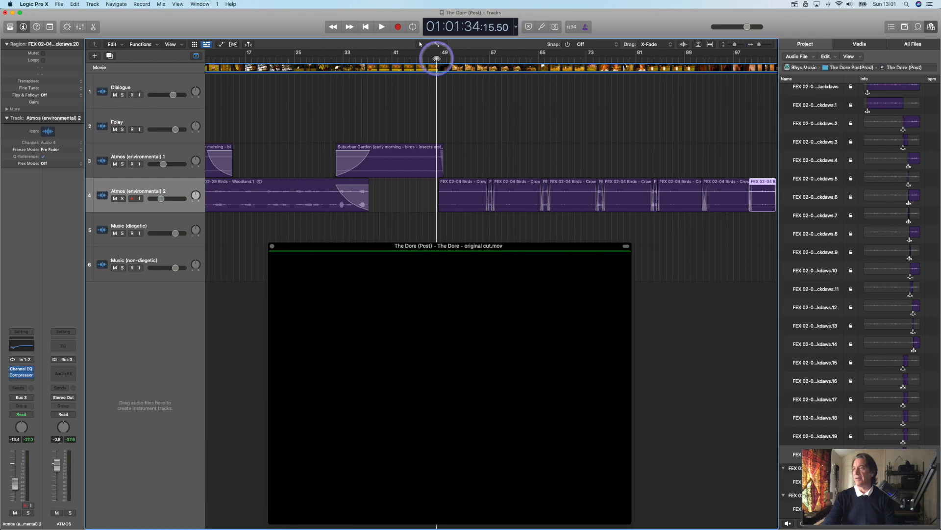
key("space")
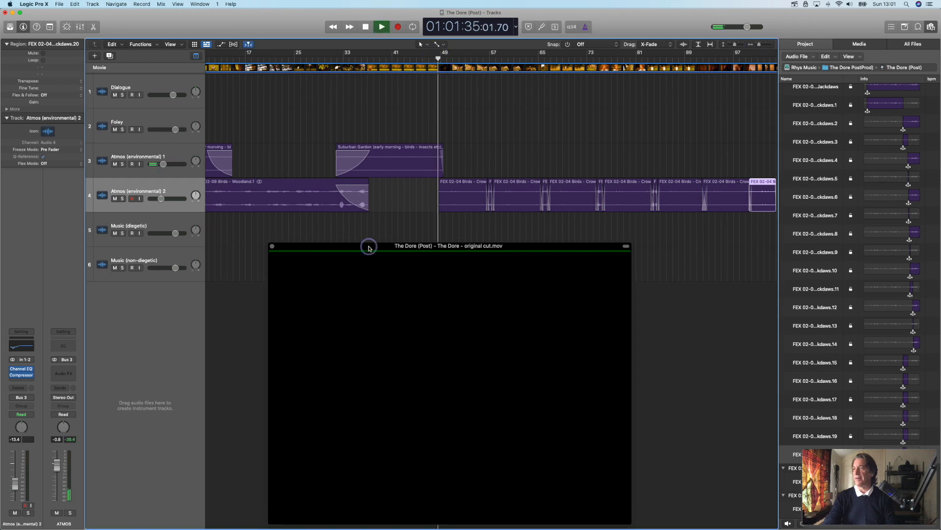
left_click_drag(369, 247, 302, 55)
left_click_drag(558, 330, 761, 461)
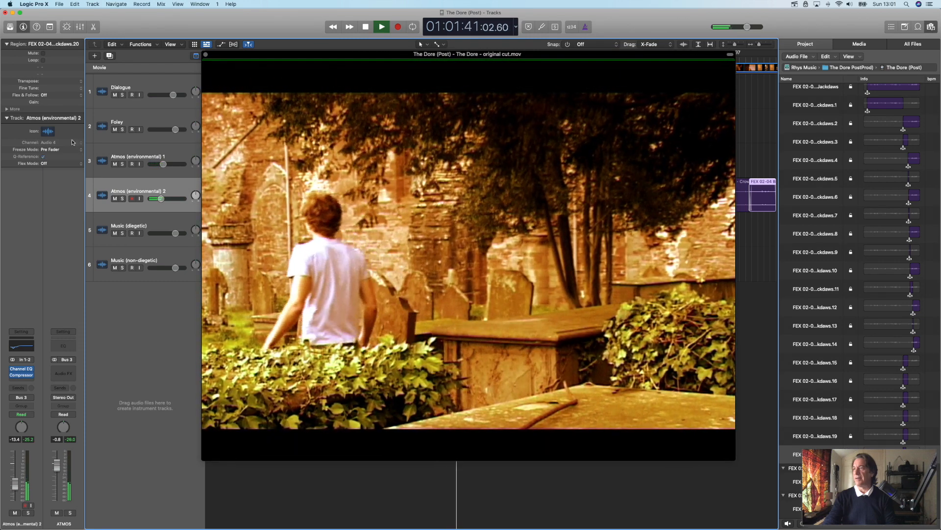
left_click_drag(161, 198, 159, 199)
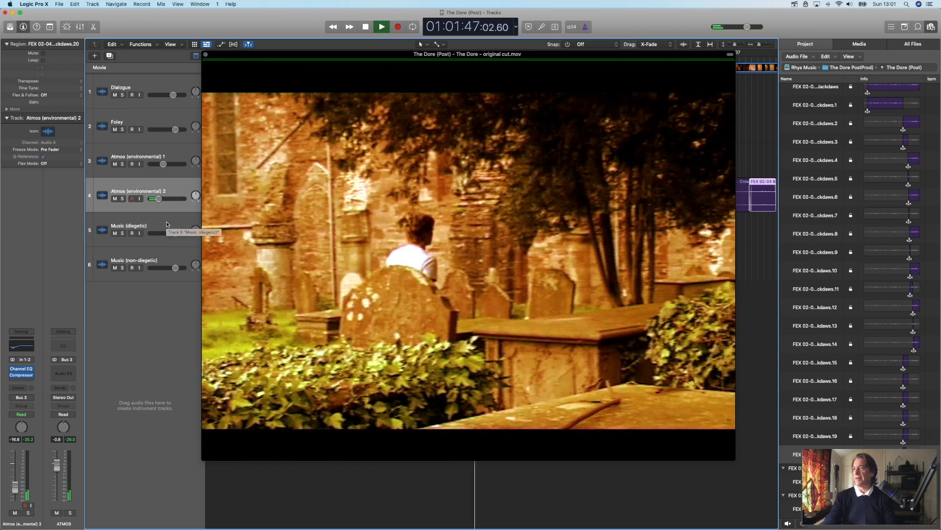
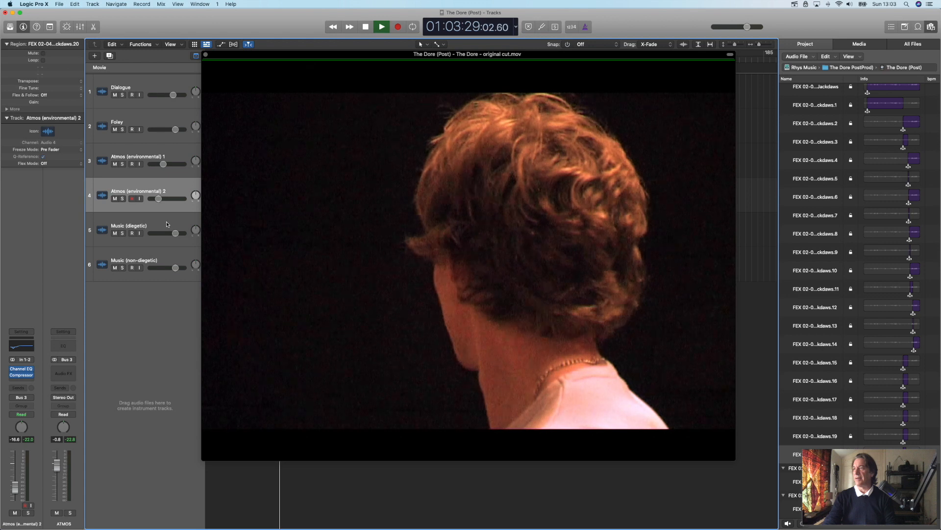
Stop playback after the crow ambience ends and close the floating movie window
scroll(167, 224, "left", 5)
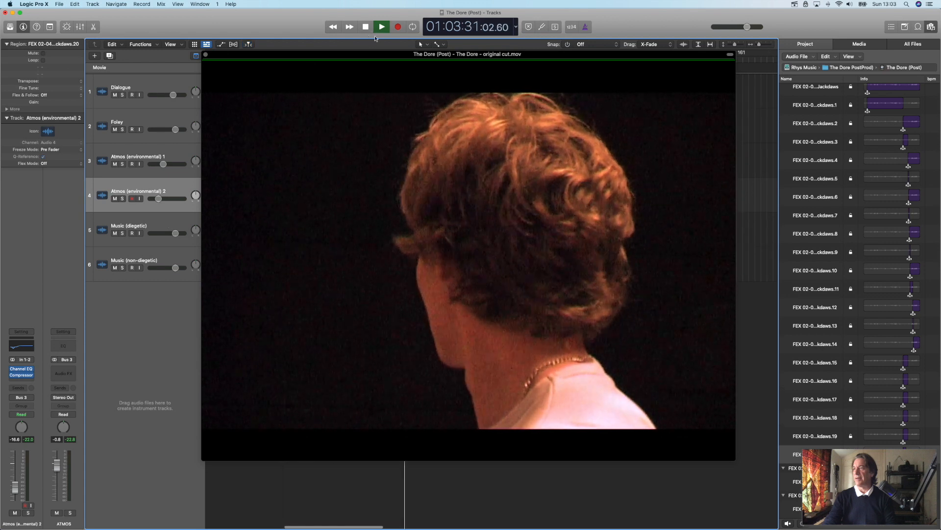
key("space")
left_click_drag(356, 61, 365, 203)
left_click(214, 198)
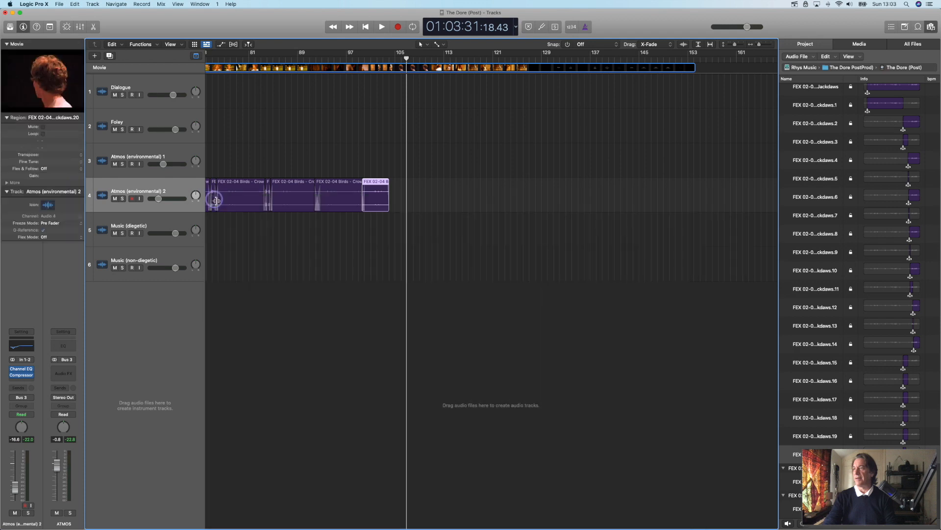
Create a new empty track below Atmos (environmental) 2 with duplicate settings
scroll(294, 158, "left", 10)
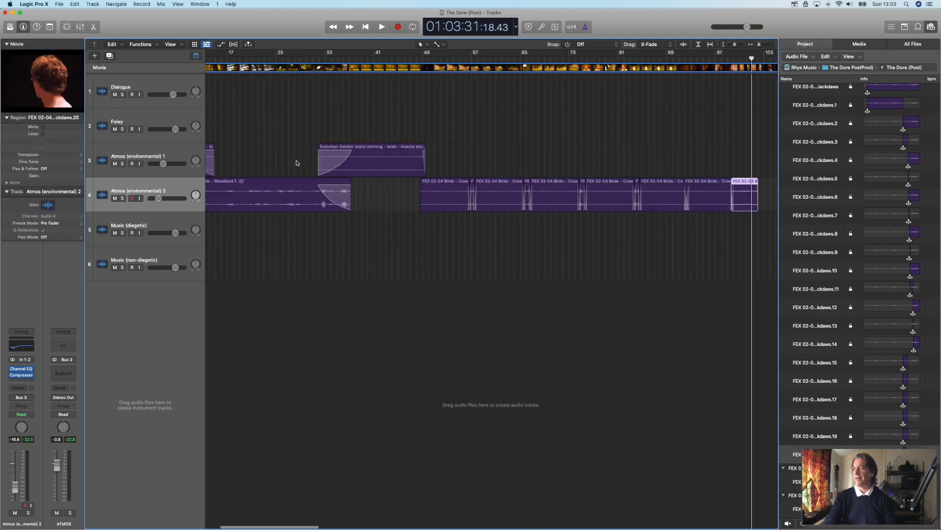
scroll(296, 163, "left", 2)
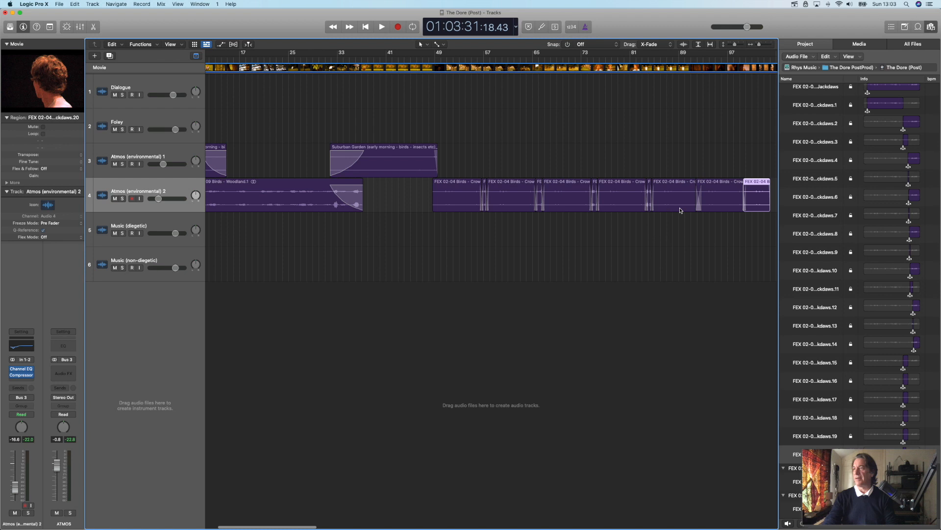
left_click(157, 187)
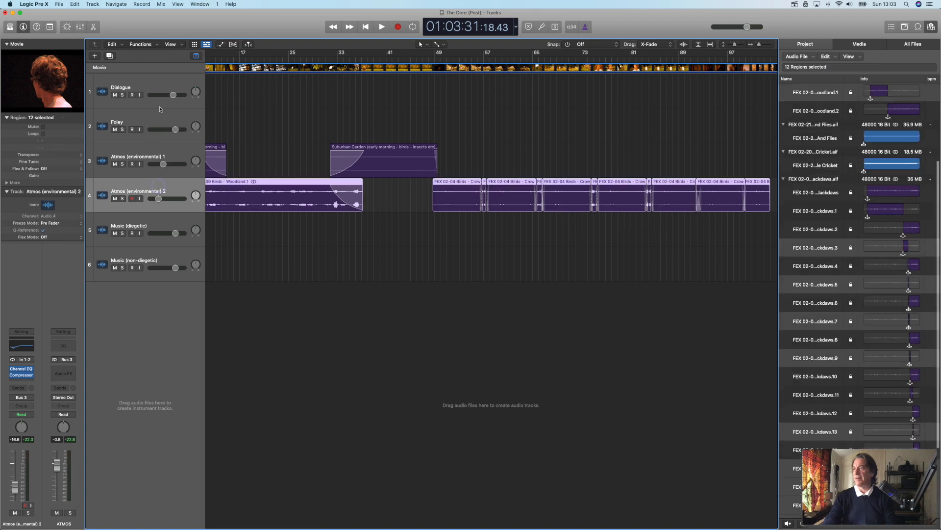
left_click(110, 56)
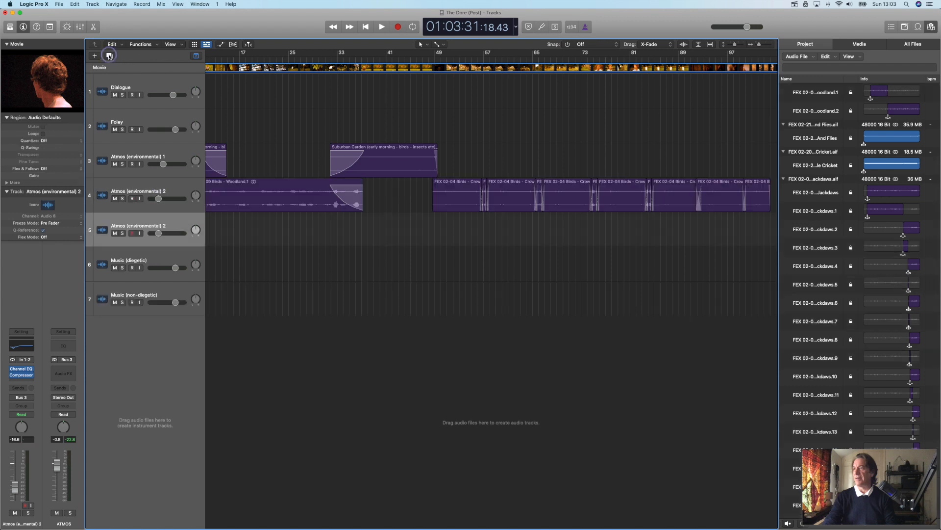
Collapse the crow regions in the project audio list and audition the flies, cricket, starlings and dogs recordings
left_click(784, 180)
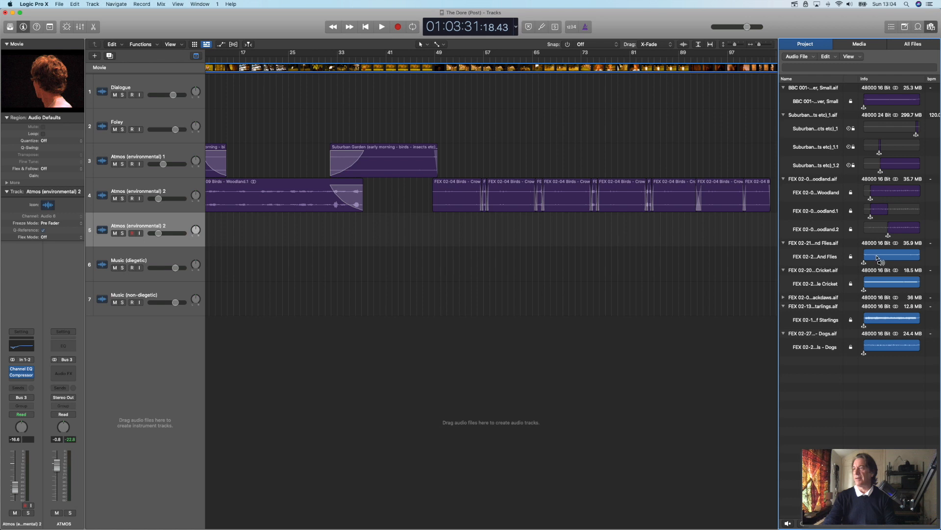
left_click(879, 256)
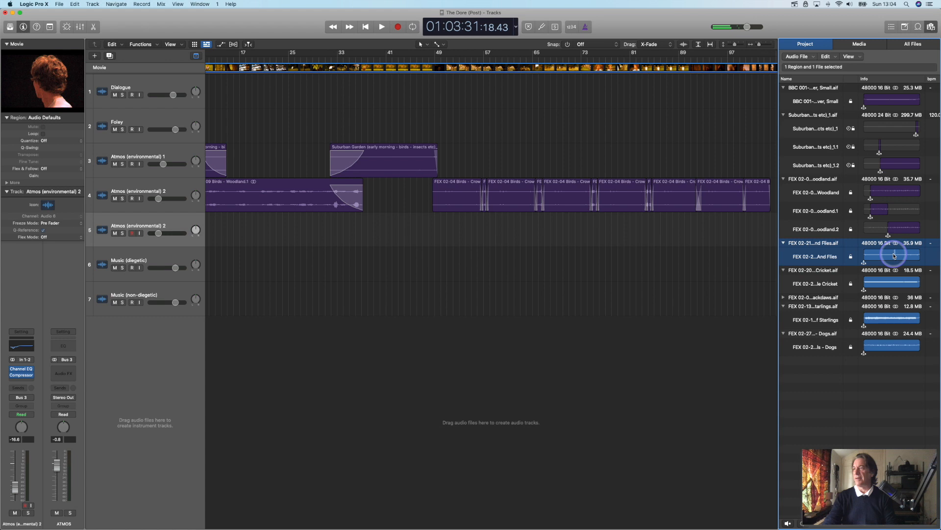
left_click(910, 252)
left_click(911, 256)
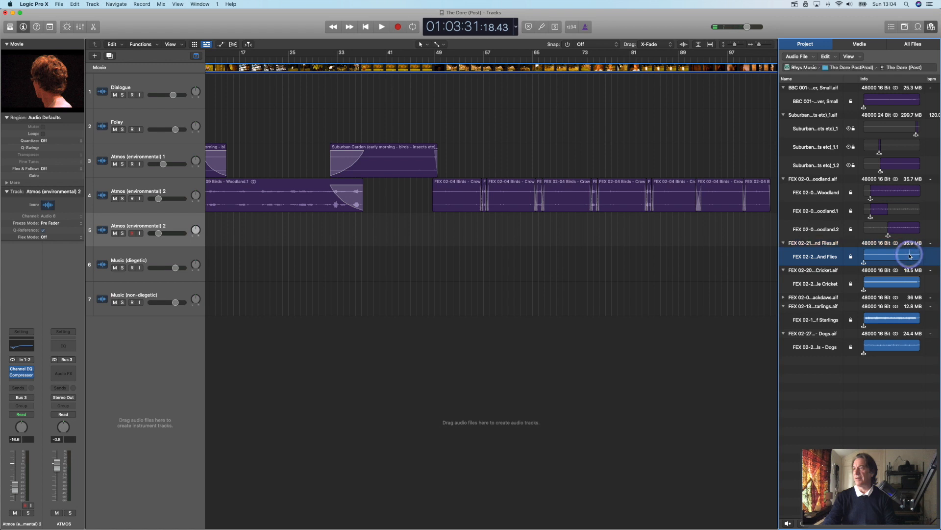
left_click(877, 283)
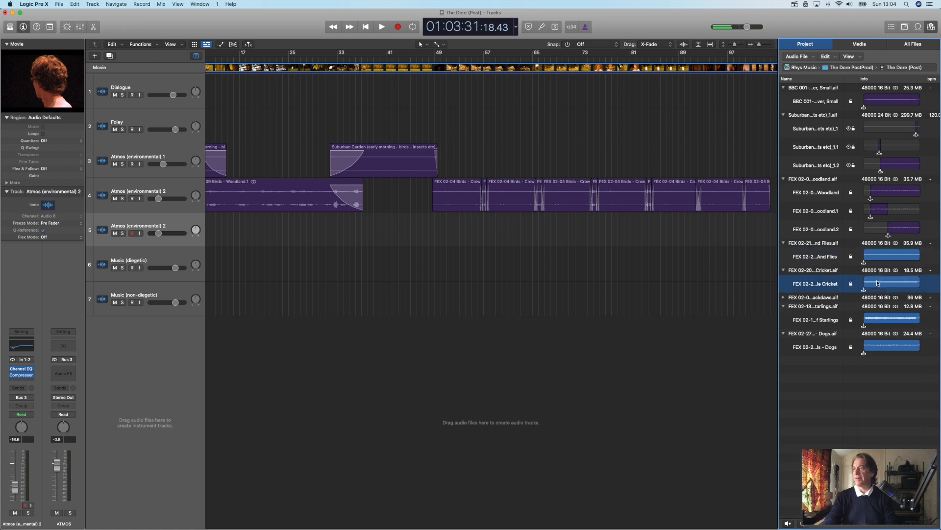
left_click(883, 318)
left_click(883, 318)
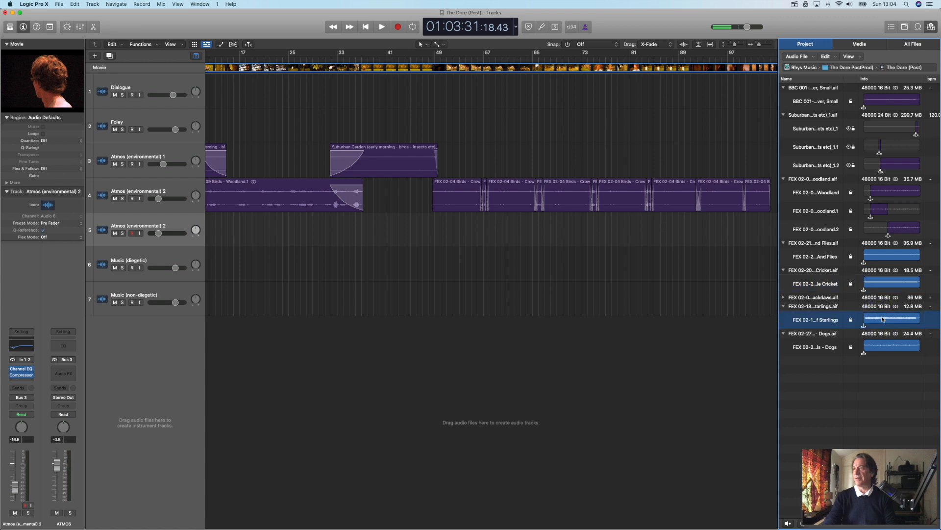
left_click(884, 346)
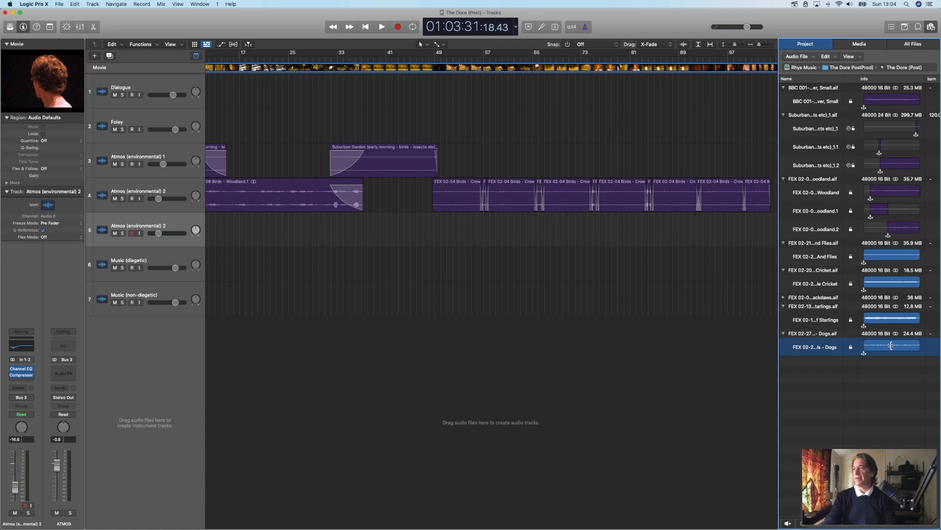
Place the dogs recording on the new Atmos track, trim its opening, and position it to start at about bar 27.5
left_click_drag(892, 345, 380, 224)
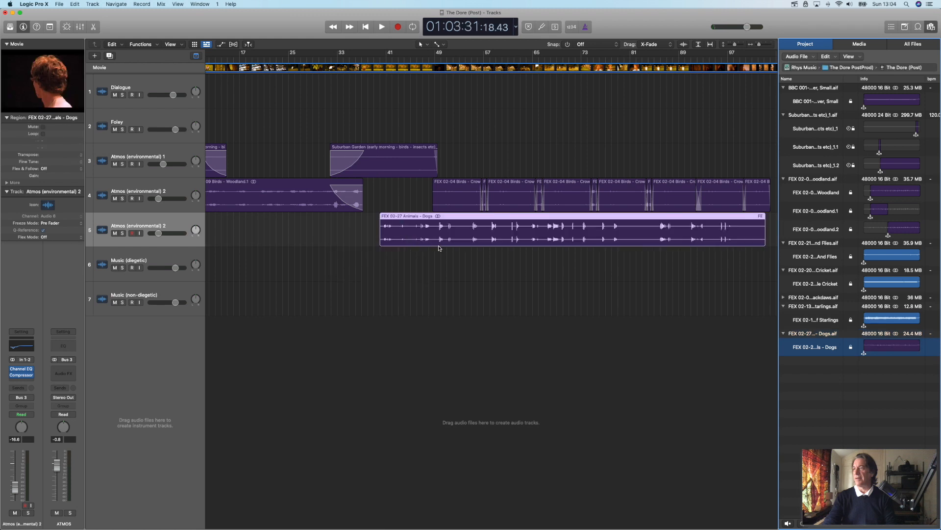
scroll(458, 251, "left", 3)
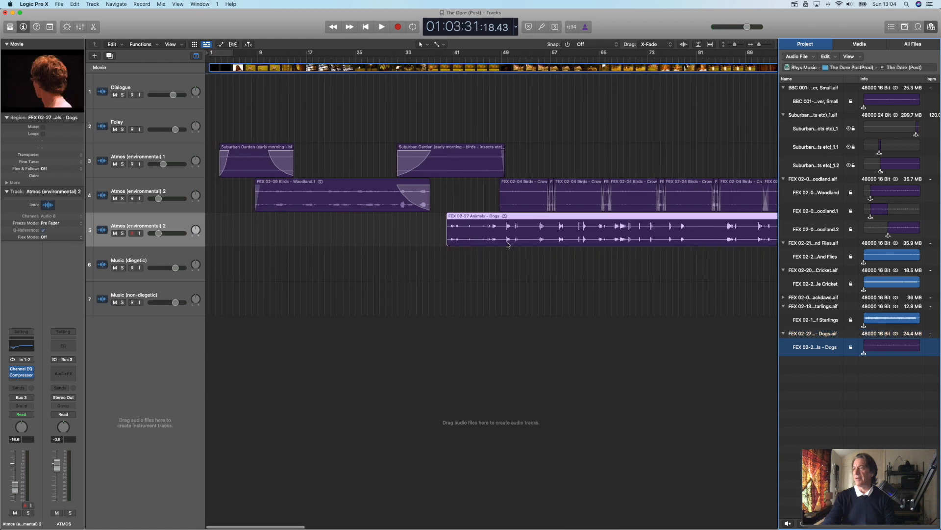
left_click_drag(555, 231, 394, 233)
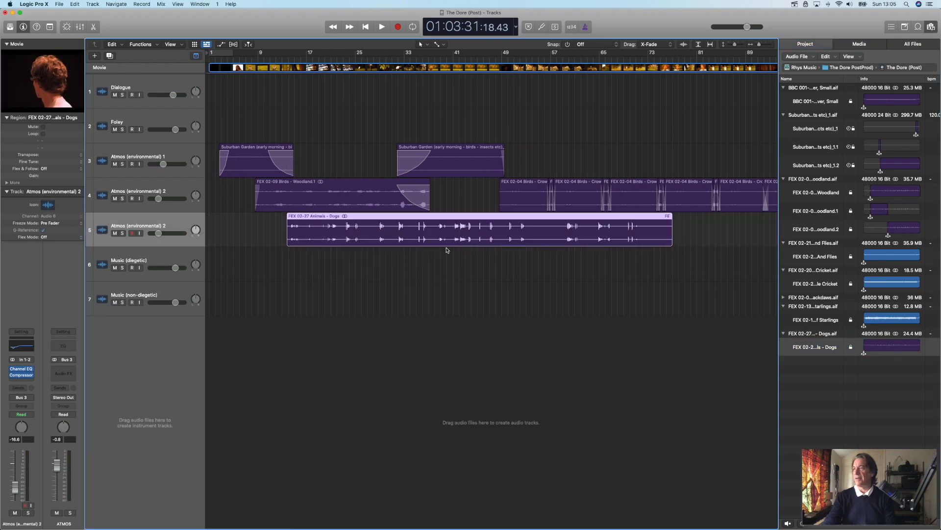
left_click_drag(288, 235, 377, 238)
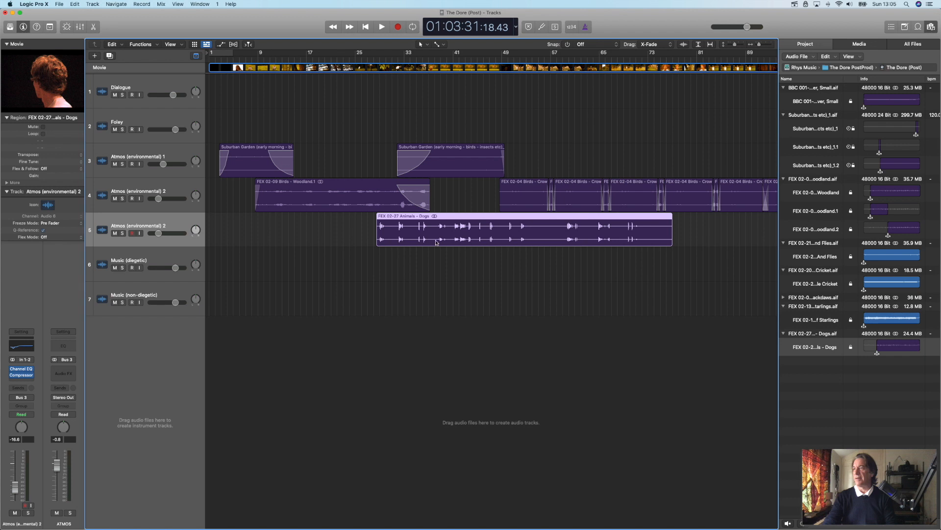
left_click_drag(379, 235, 434, 242)
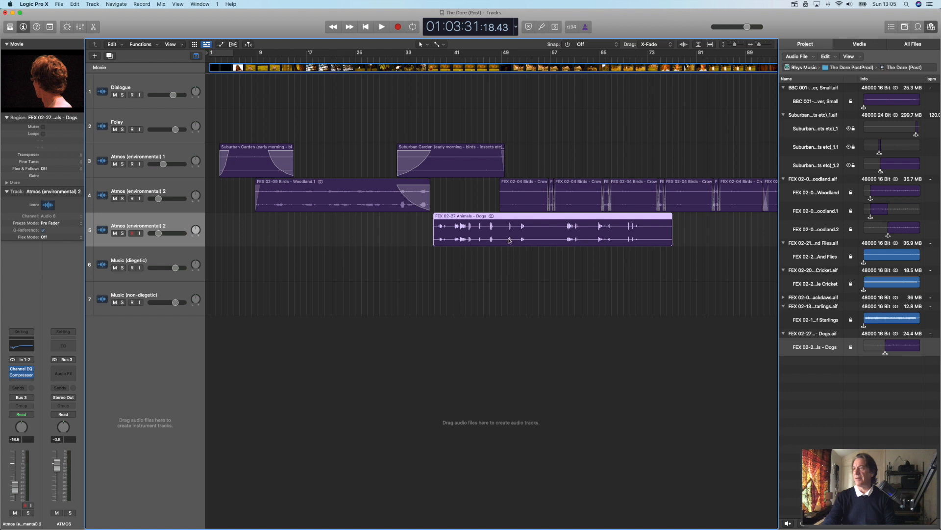
left_click_drag(525, 239, 466, 245)
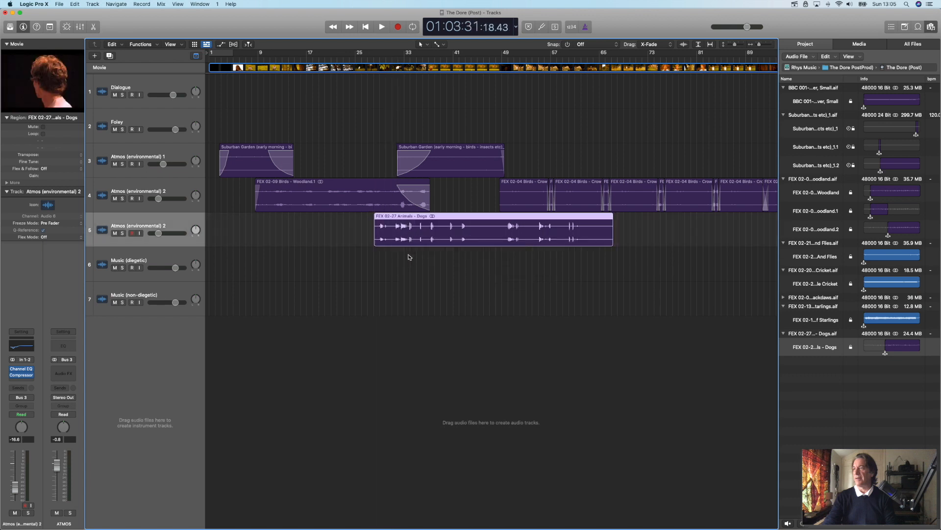
Split the dogs region into three, moving the last part to about bar 65 and the first to about bar 24
left_click(436, 44)
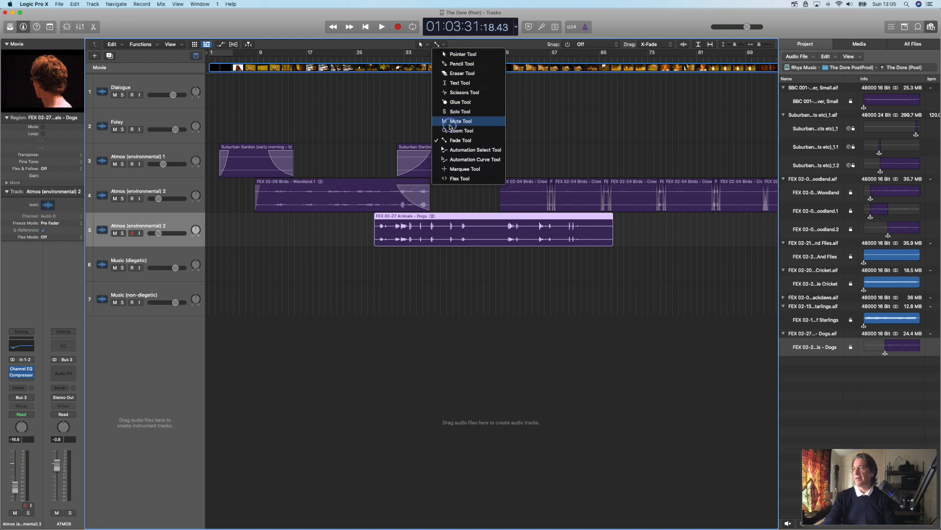
left_click(452, 92)
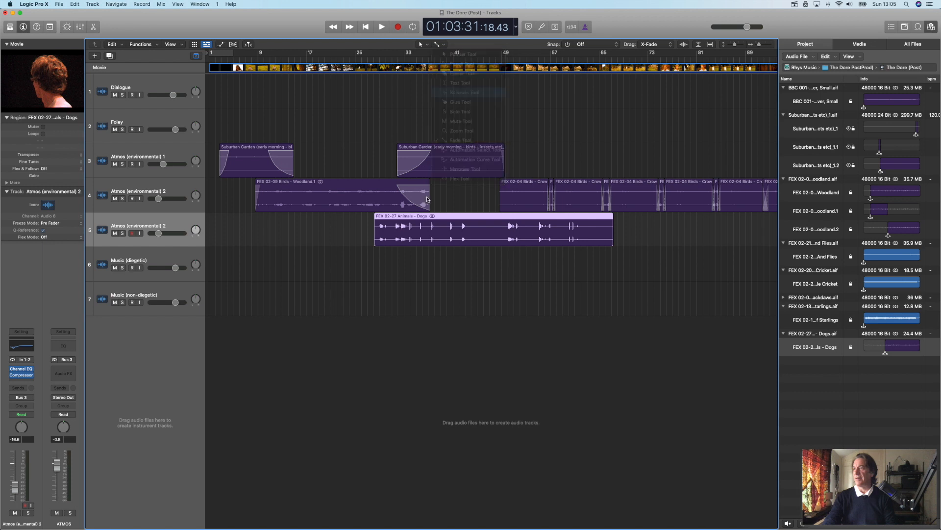
left_click(417, 228)
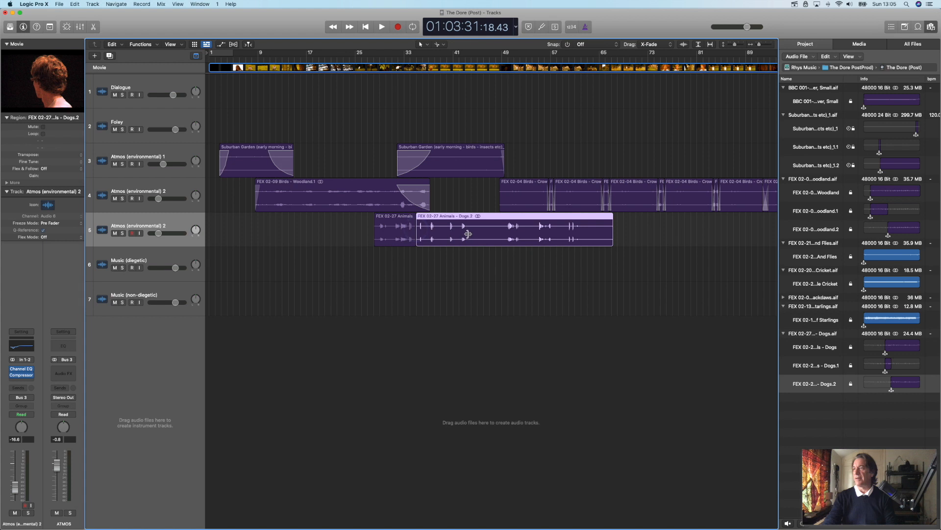
left_click(484, 231)
left_click_drag(500, 241, 620, 241)
left_click(390, 238)
left_click_drag(390, 239, 367, 239)
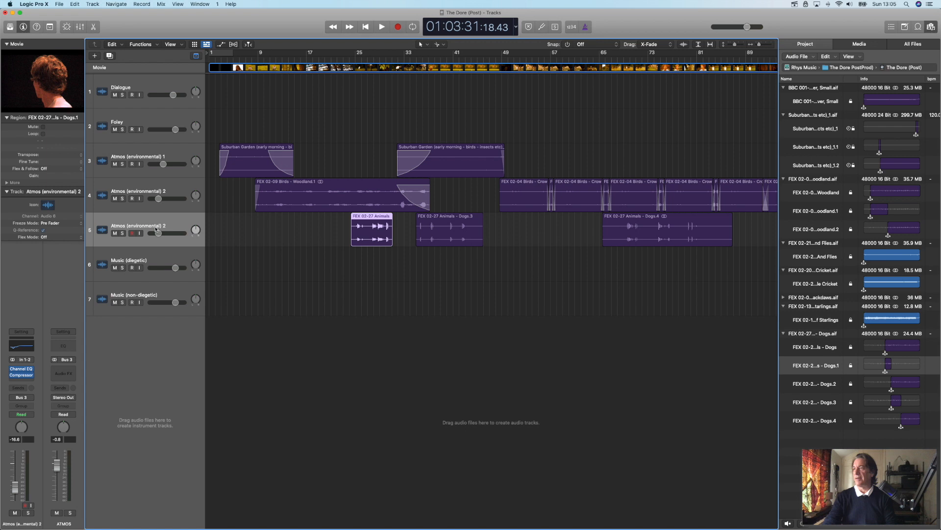
Rebalance the Atmos tracks, setting the dogs track to -17.0 dB with pan -44, and lower the master volume to -8.6 dB
left_click_drag(163, 165, 171, 165)
left_click_drag(158, 199, 166, 198)
left_click_drag(171, 164, 170, 164)
left_click_drag(156, 235, 179, 238)
left_click_drag(749, 27, 719, 29)
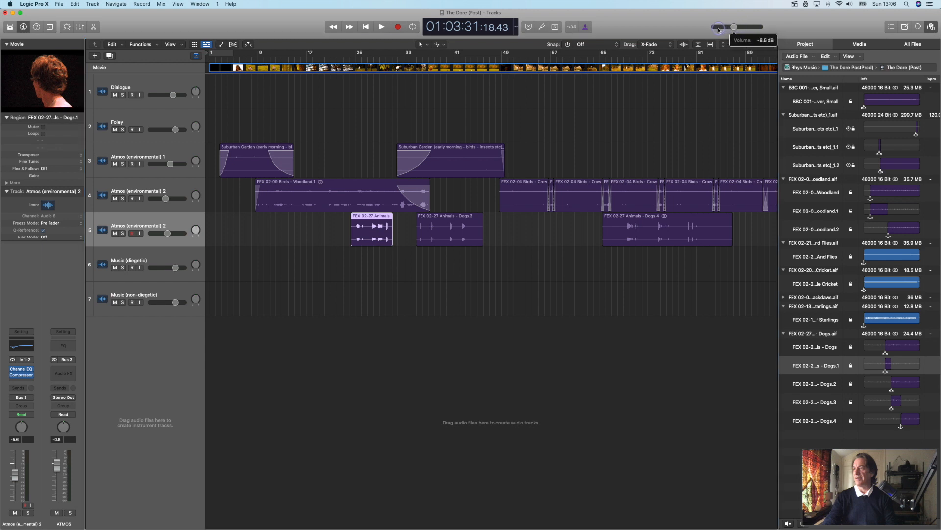
left_click_drag(165, 198, 164, 198)
left_click_drag(167, 234, 196, 247)
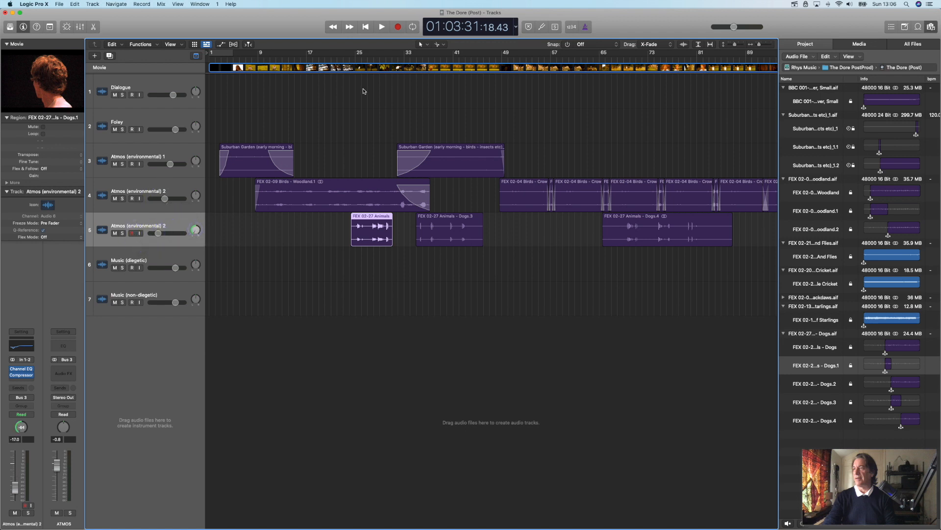
Check playback from bar 25, then move the first dogs region to about bar 19 and the second to about bar 37
left_click(358, 52)
key("space")
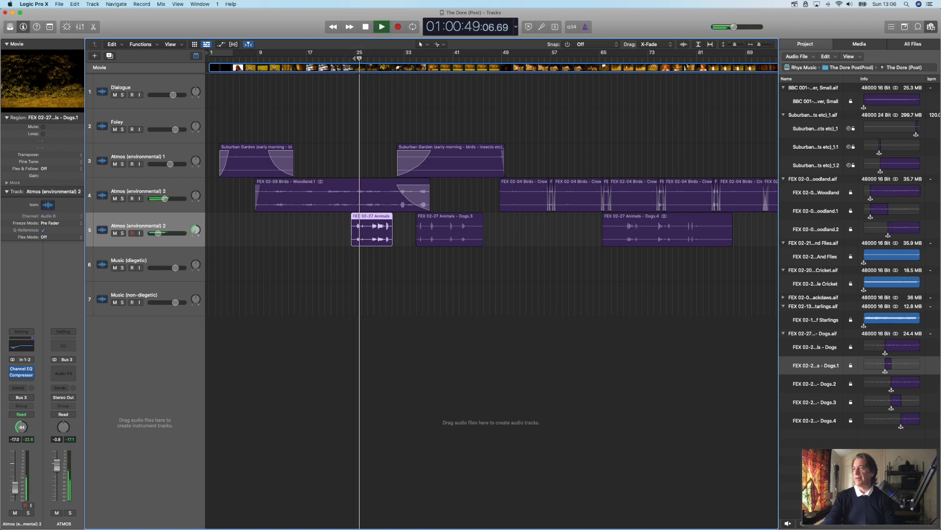
key("space")
left_click_drag(371, 233, 341, 233)
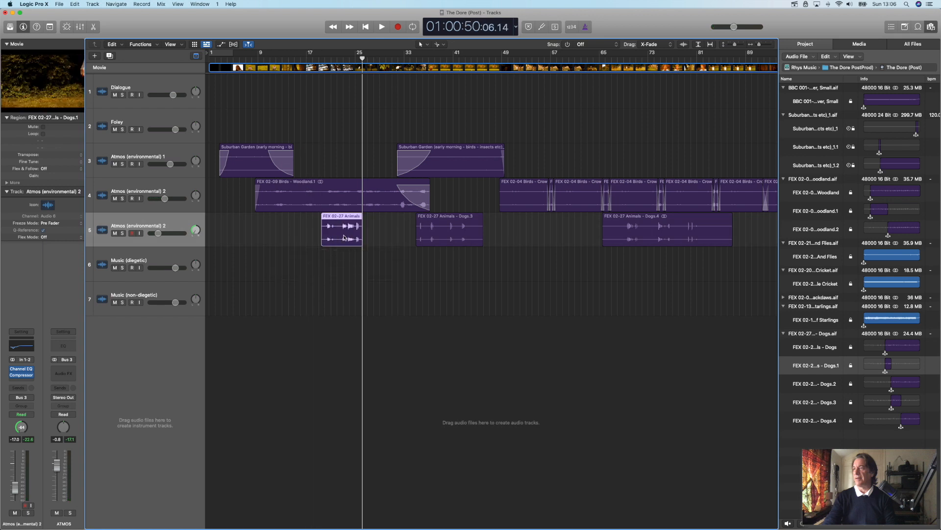
left_click(344, 237)
left_click_drag(437, 233, 455, 239)
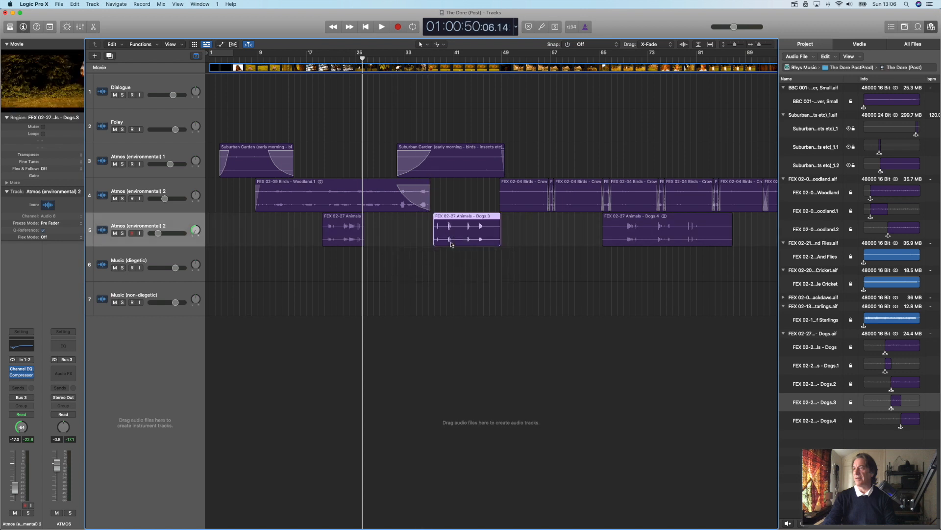
Play from about bar 19 with an enlarged movie window, close that window, and lower the dogs track volume to -28.5 dB
left_click_drag(159, 236, 156, 236)
left_click(319, 59)
key("space")
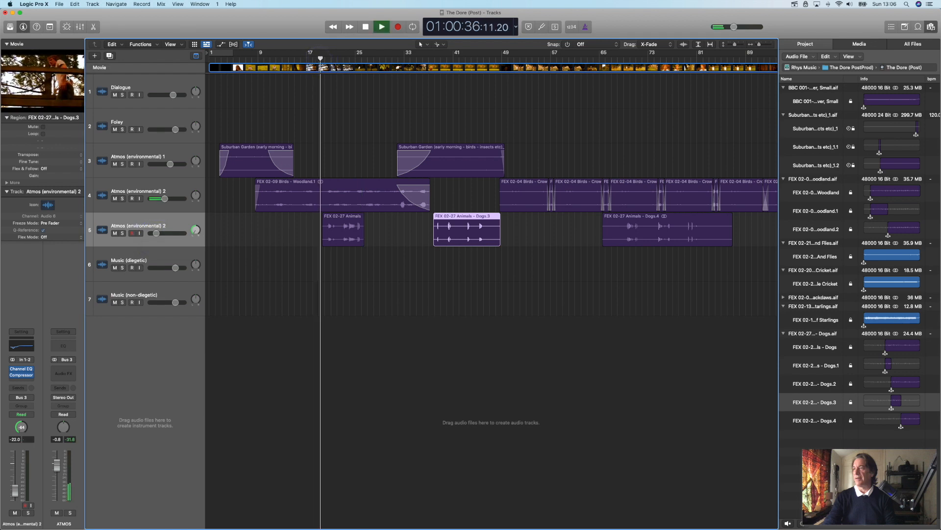
double_click(68, 76)
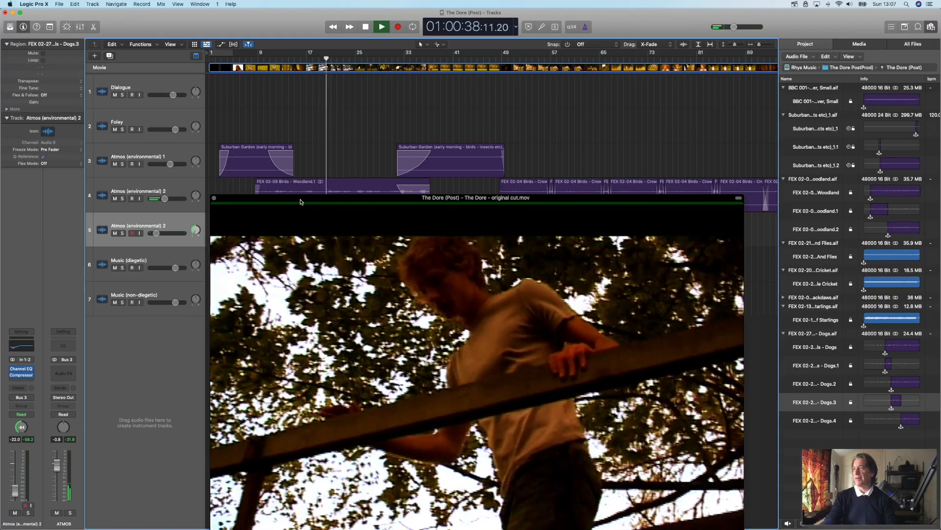
left_click_drag(305, 236, 299, 126)
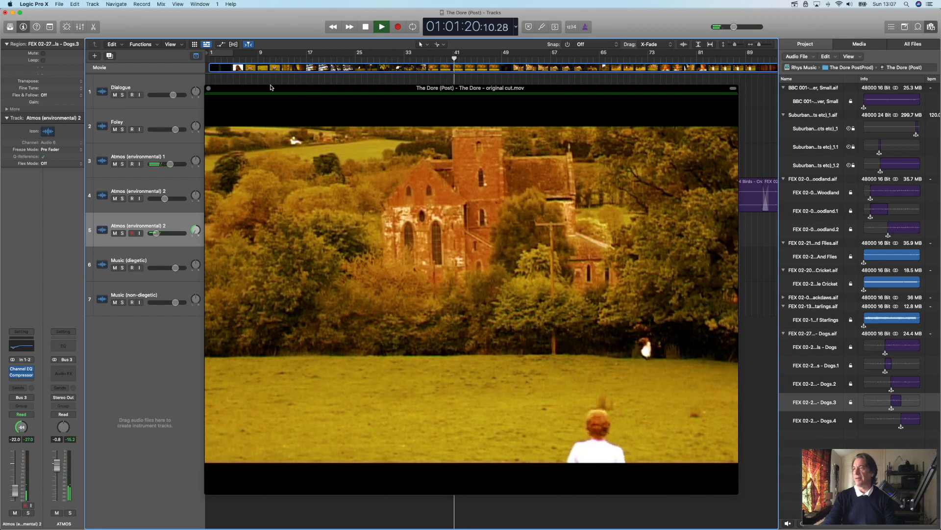
left_click(208, 88)
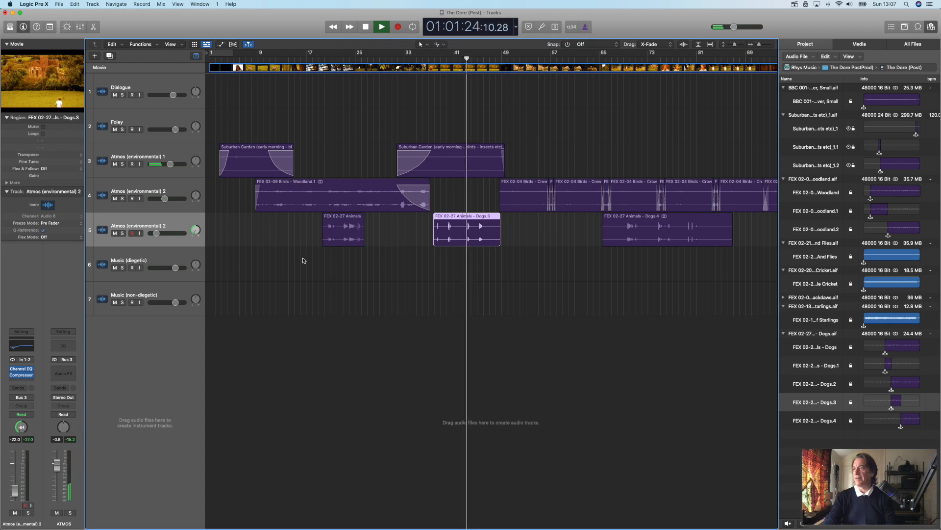
key("space")
left_click_drag(158, 237, 155, 237)
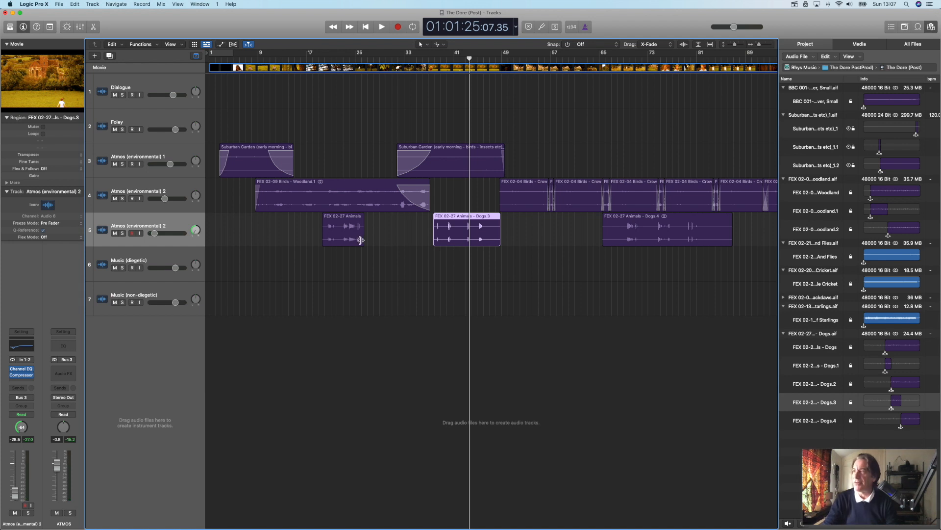
Split the first dogs region at about bars 21.6, 23, 23.8 and 25, and remove the piece between the last two cuts
left_click_drag(759, 44, 770, 45)
scroll(630, 182, "left", 15)
scroll(630, 181, "left", 5)
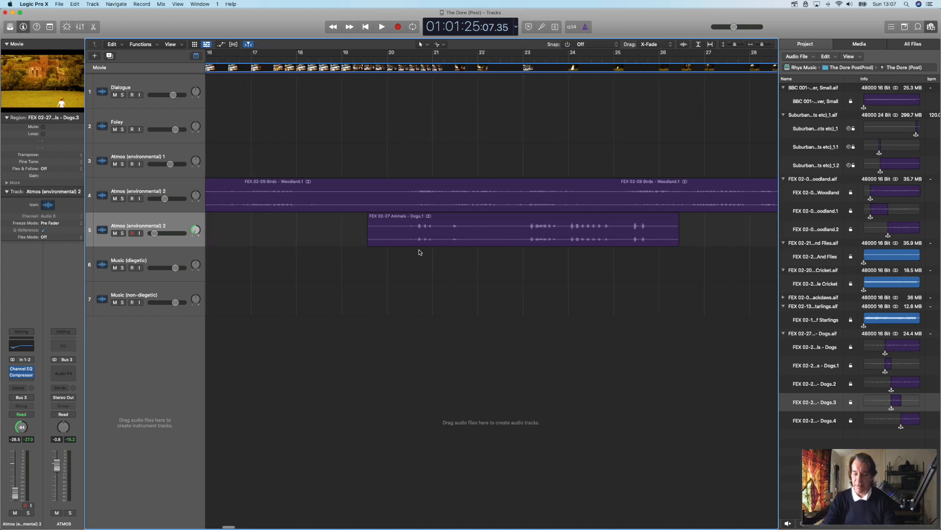
left_click(466, 237)
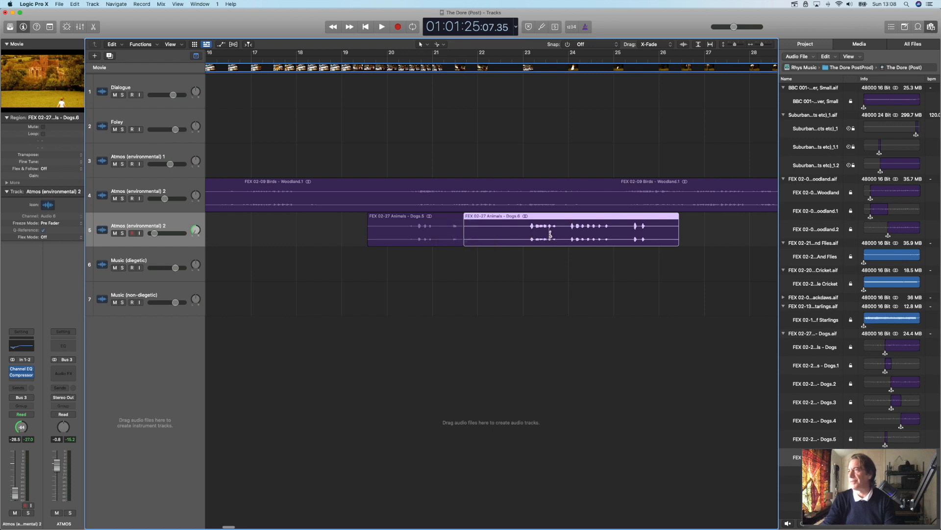
left_click_drag(528, 234, 531, 235)
left_click(561, 236)
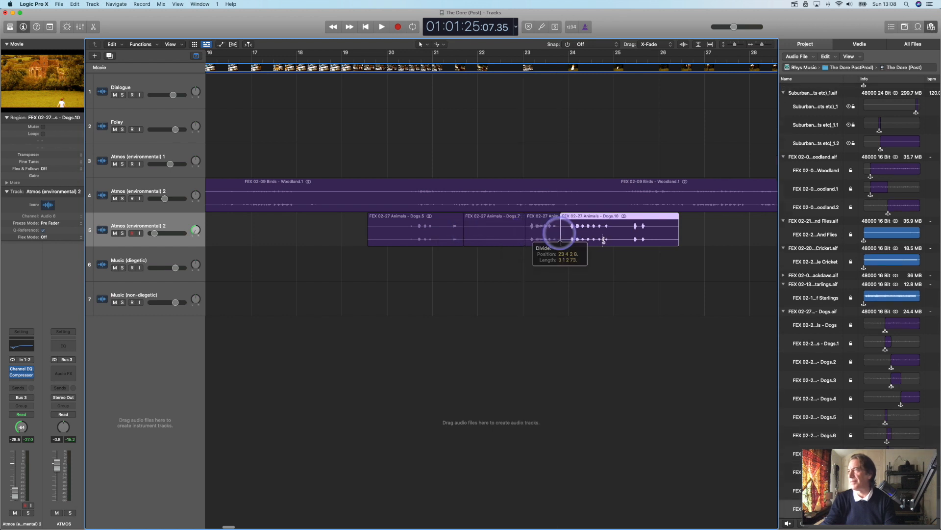
left_click(614, 236)
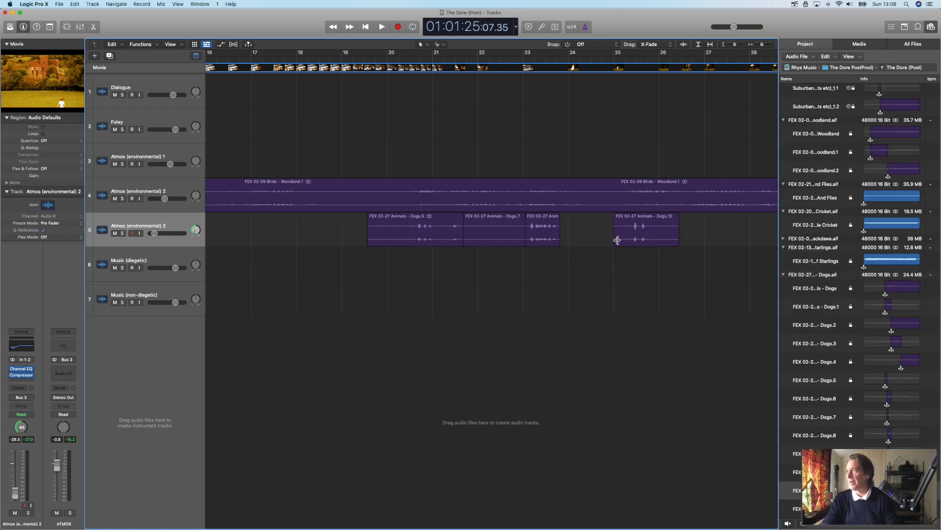
Space out the remaining pieces of the first dogs region, delete the leftover middle piece, and play through past bar 49
left_click_drag(625, 241, 685, 245)
left_click_drag(537, 241, 494, 248)
left_click(511, 237)
key("Delete")
double_click(410, 60)
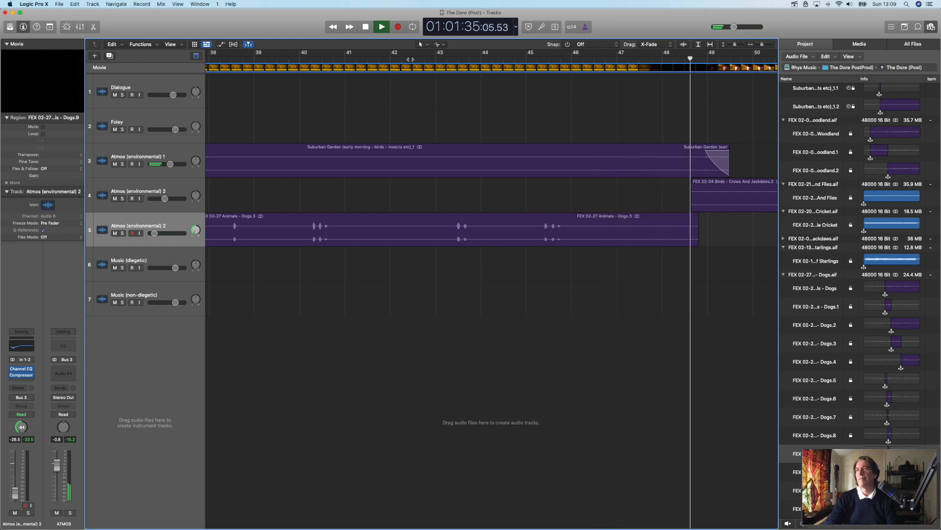
key("space")
Add a fade-in to the first crows region and fades at both ends of the second dogs region
scroll(458, 126, "left", 10)
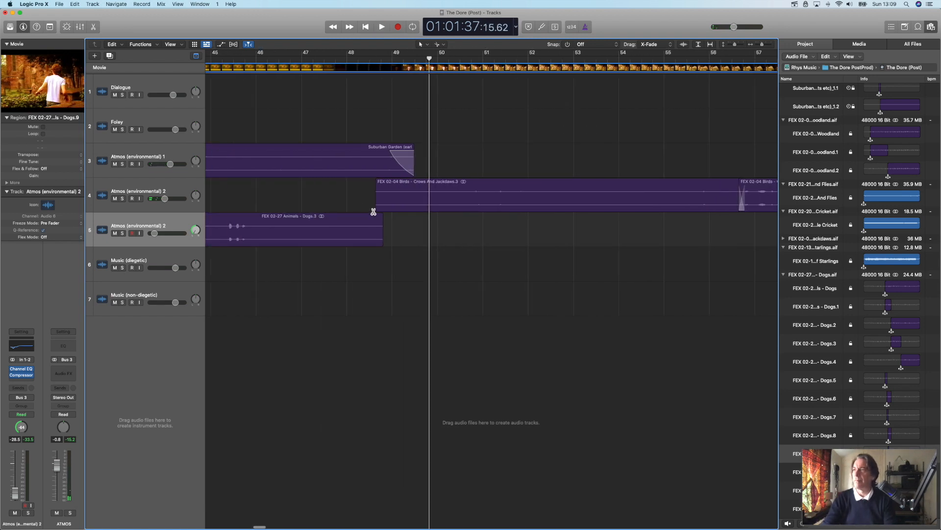
left_click(445, 45)
left_click(461, 140)
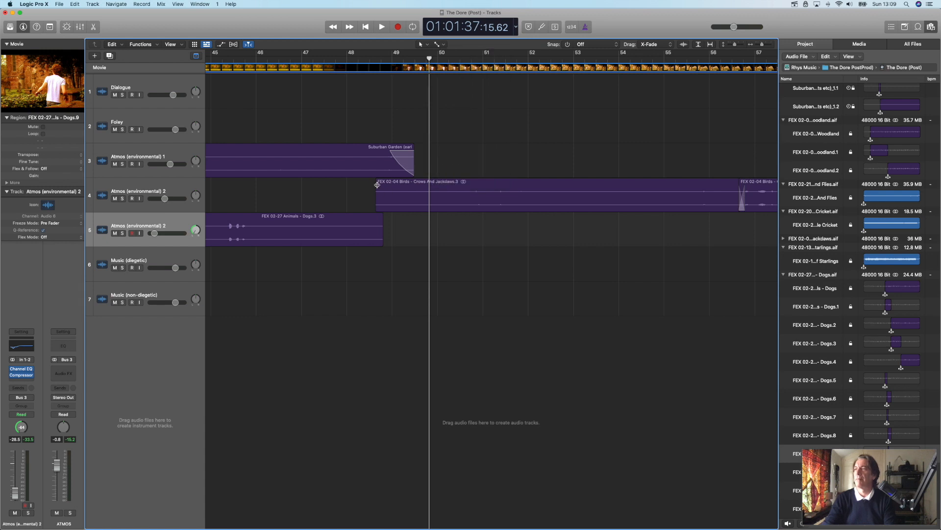
left_click(394, 188)
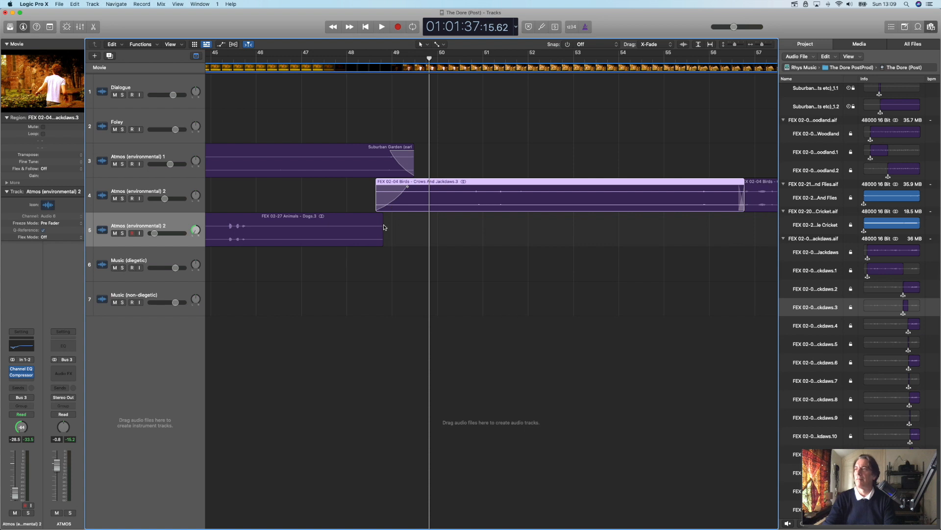
left_click_drag(382, 221, 345, 225)
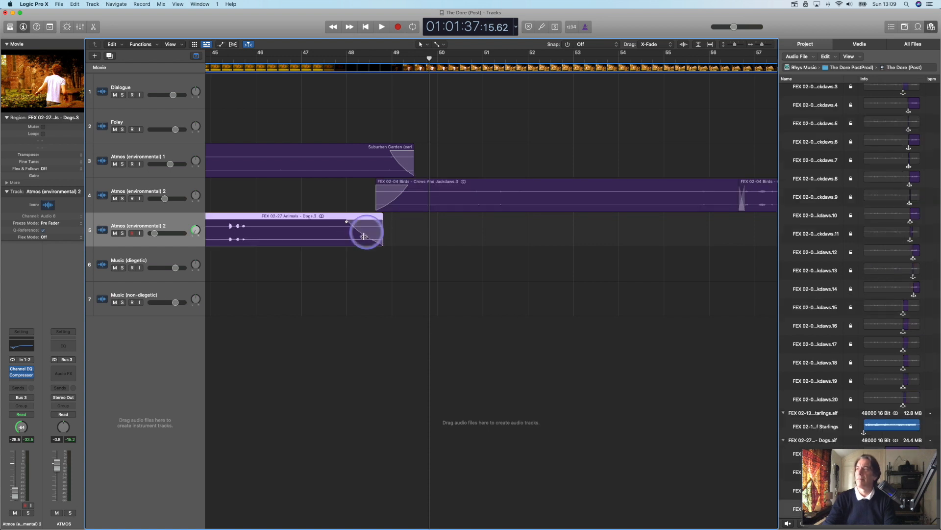
scroll(413, 236, "left", 10)
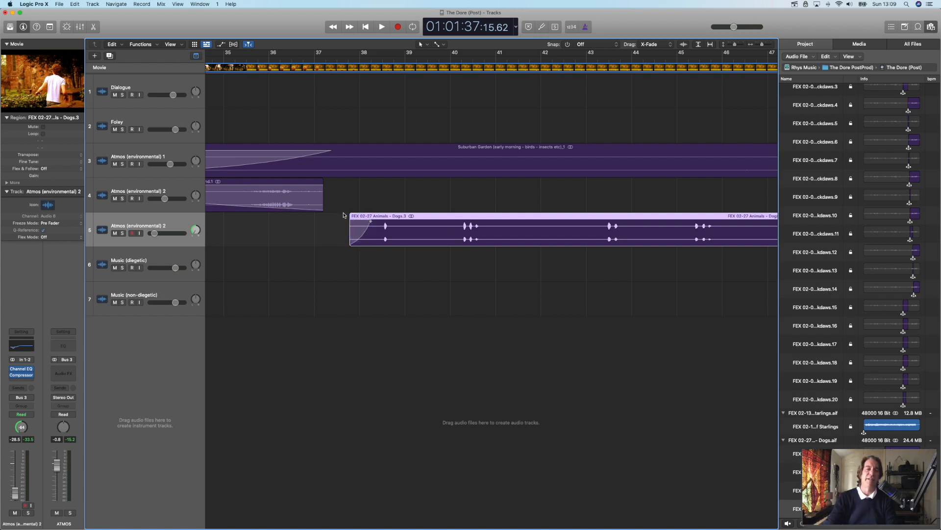
Collapse the dogs, crows and suburban garden regions in the project audio list
left_click_drag(761, 45, 755, 48)
scroll(586, 140, "left", 4)
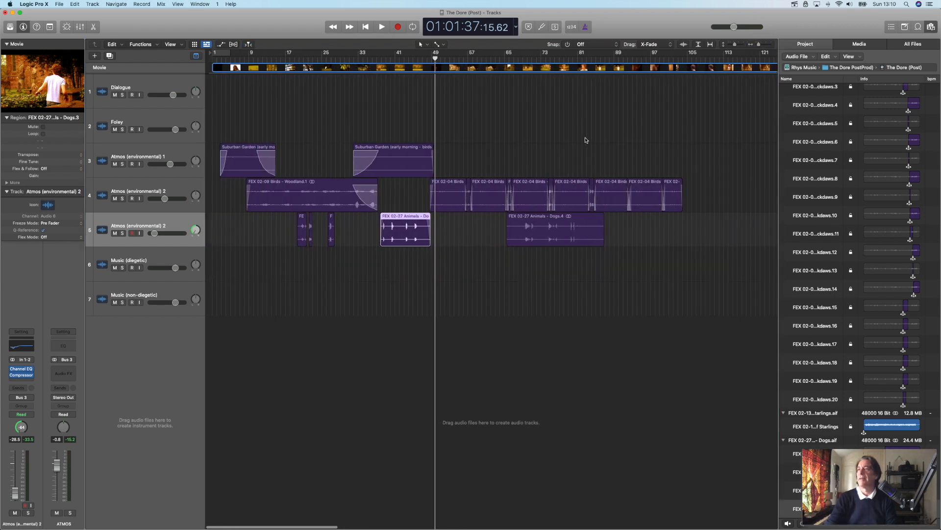
scroll(816, 254, "down", 5)
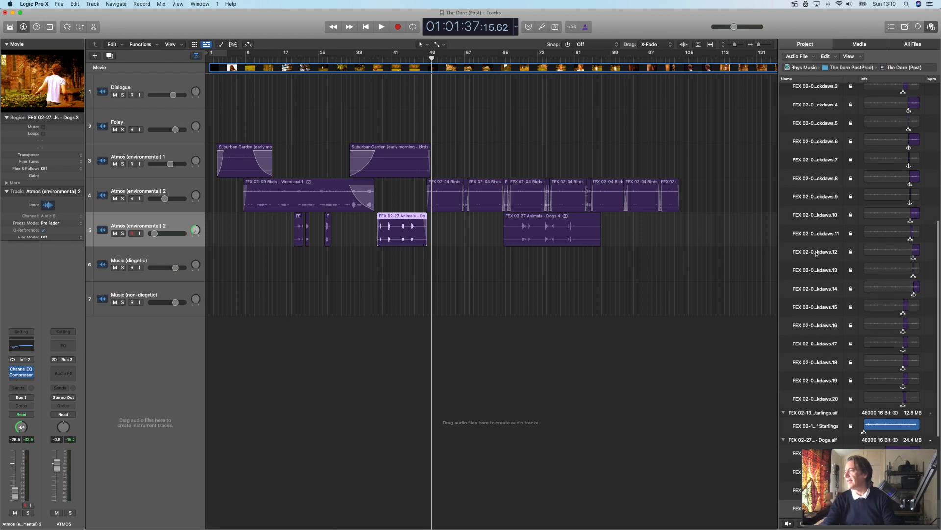
left_click(784, 337)
scroll(794, 328, "up", 3)
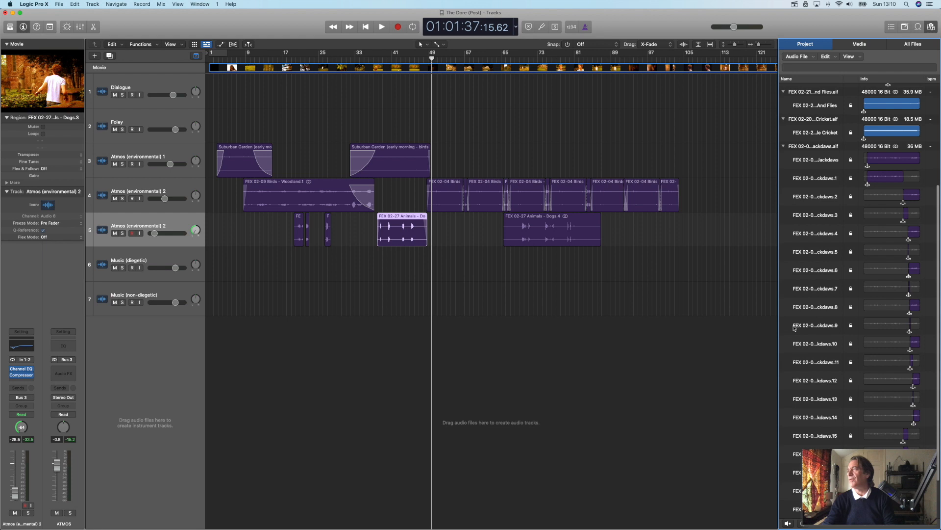
left_click(784, 151)
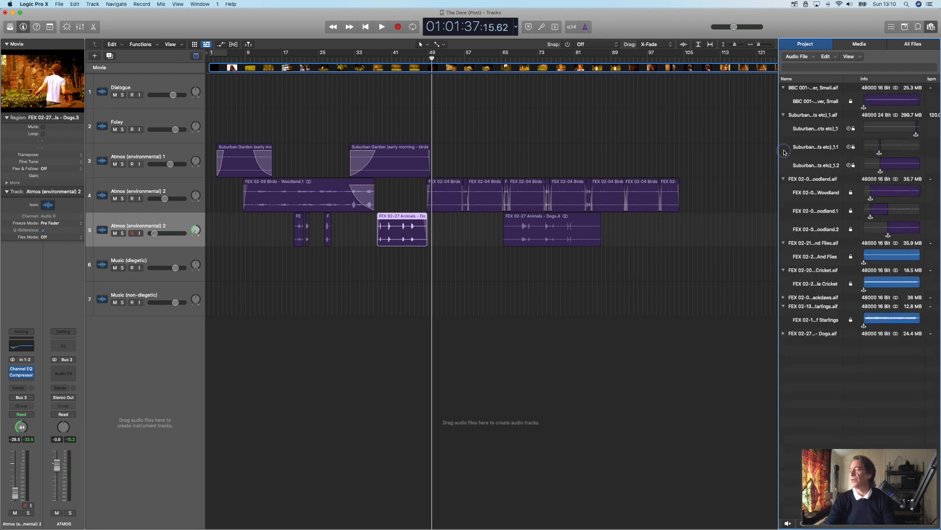
left_click(784, 116)
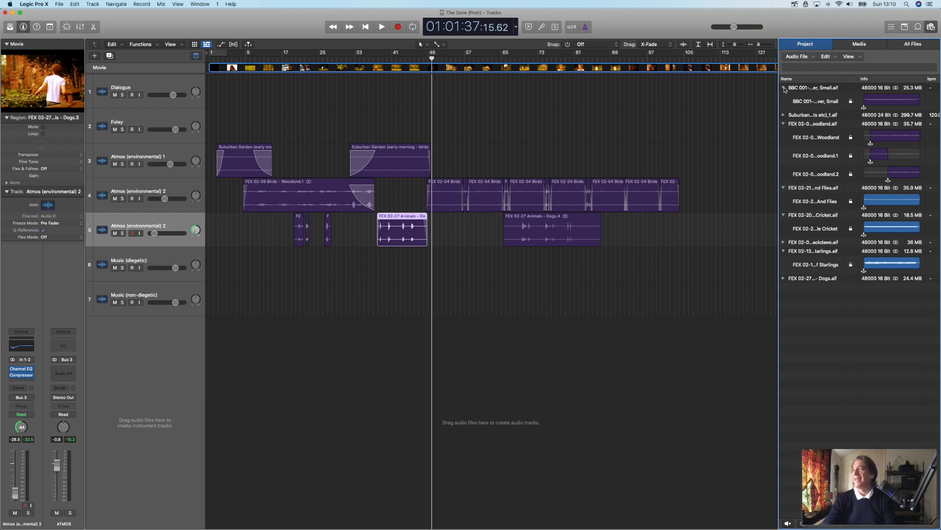
Collapse the small river, crickets and flies, and birds woodland files in the project audio list
left_click(784, 89)
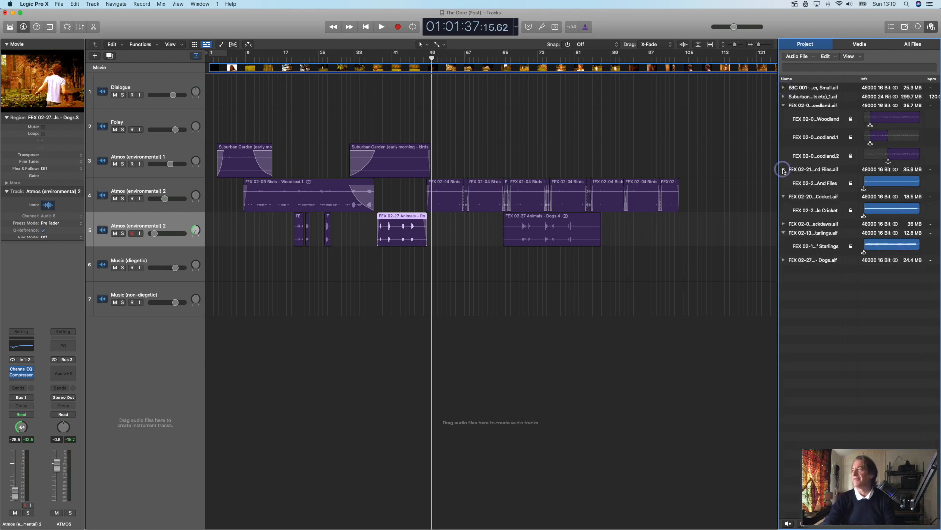
left_click(784, 170)
left_click(784, 105)
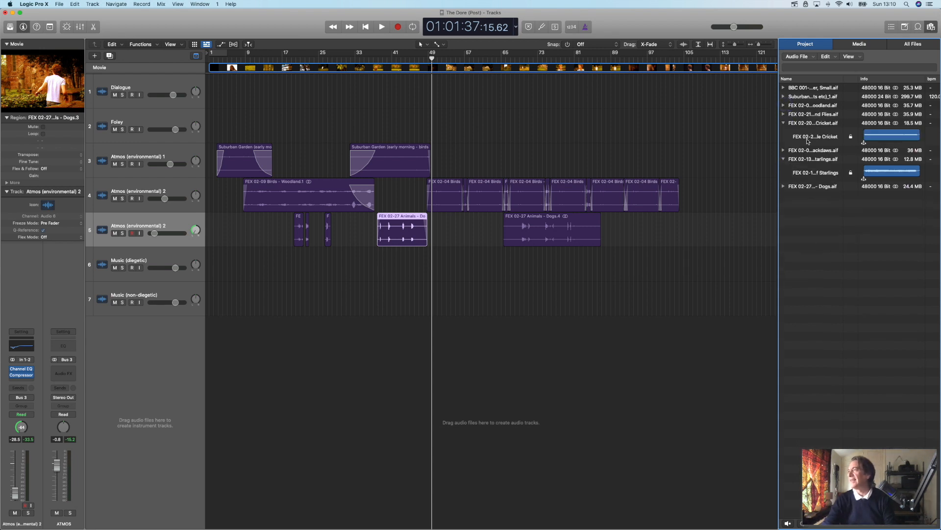
Audition the cricket recording and then the crickets and flies recording in the project audio list
left_click(880, 136)
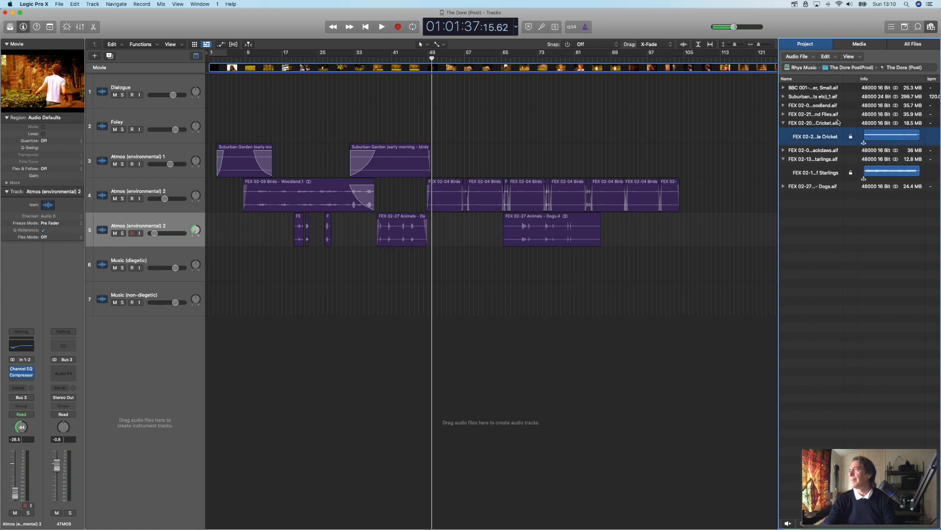
left_click(825, 116)
left_click(784, 114)
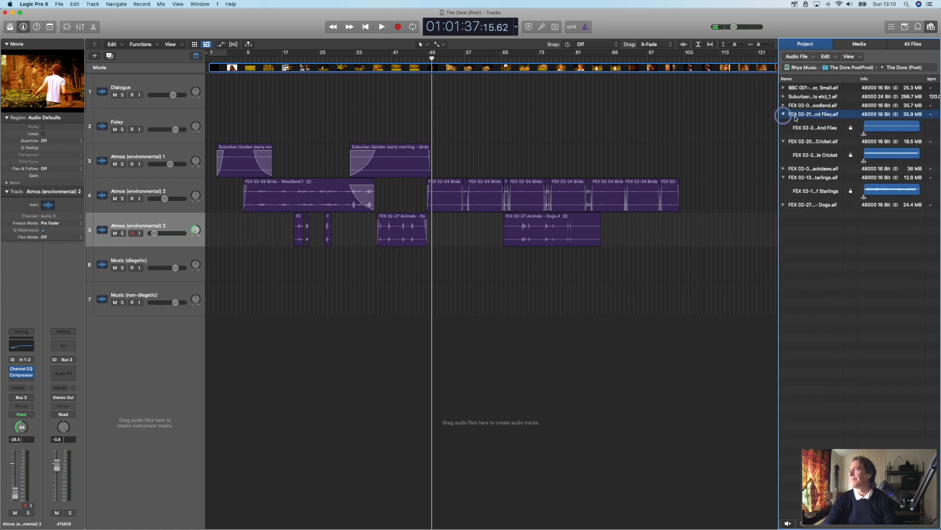
left_click(887, 128)
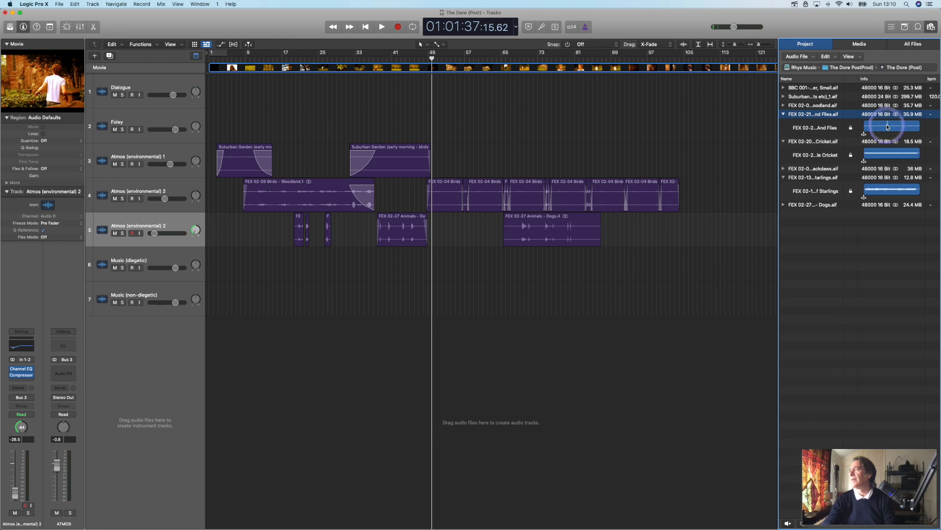
left_click_drag(888, 128, 900, 130)
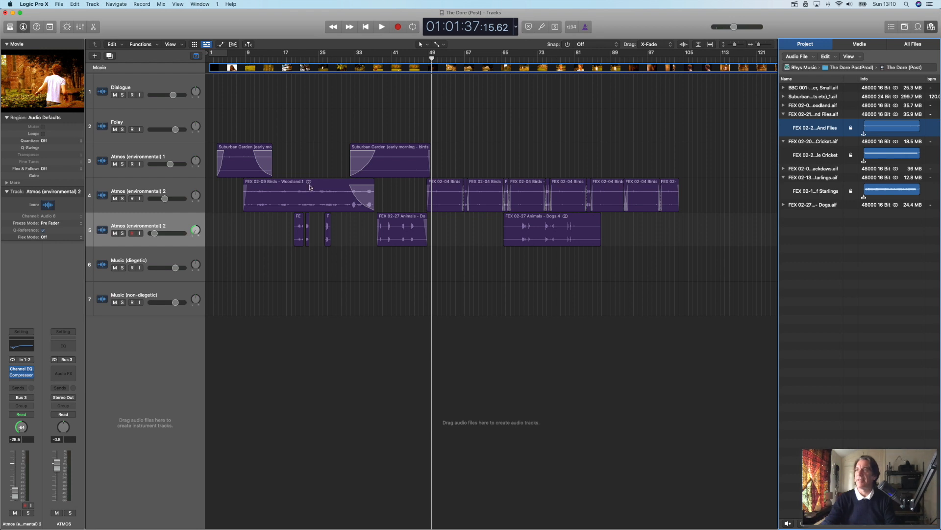
Duplicate the Atmos (environmental) 2 track and bring the Crickets And Flies recording into the arrangement
left_click(180, 188)
left_click(110, 55)
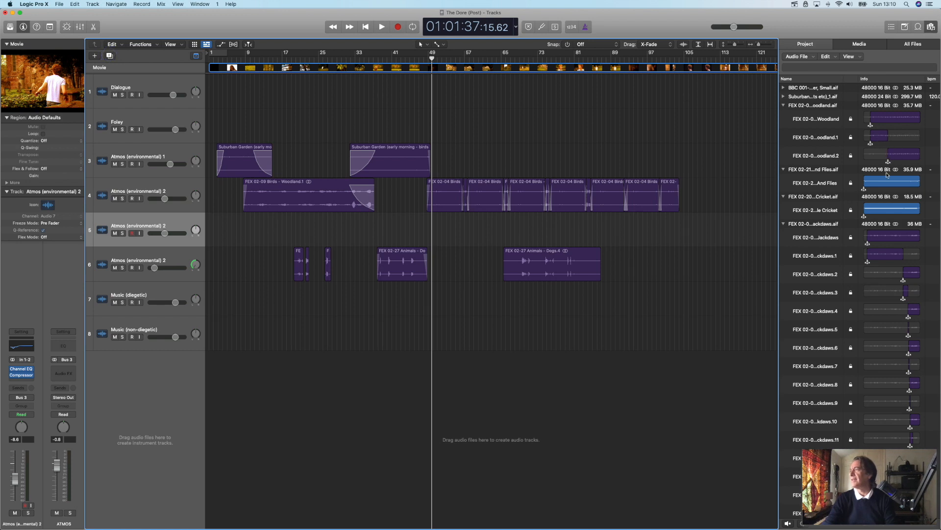
left_click(887, 182)
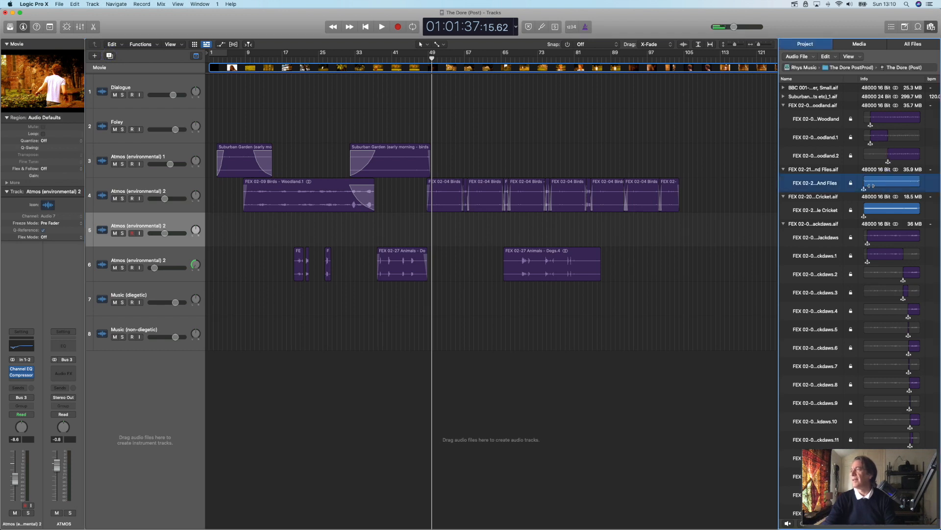
left_click_drag(742, 183, 363, 196)
Place the Crickets And Flies region on the new track, trimmed to about bars 31 to 103 with a fade-in
left_click_drag(425, 200, 385, 228)
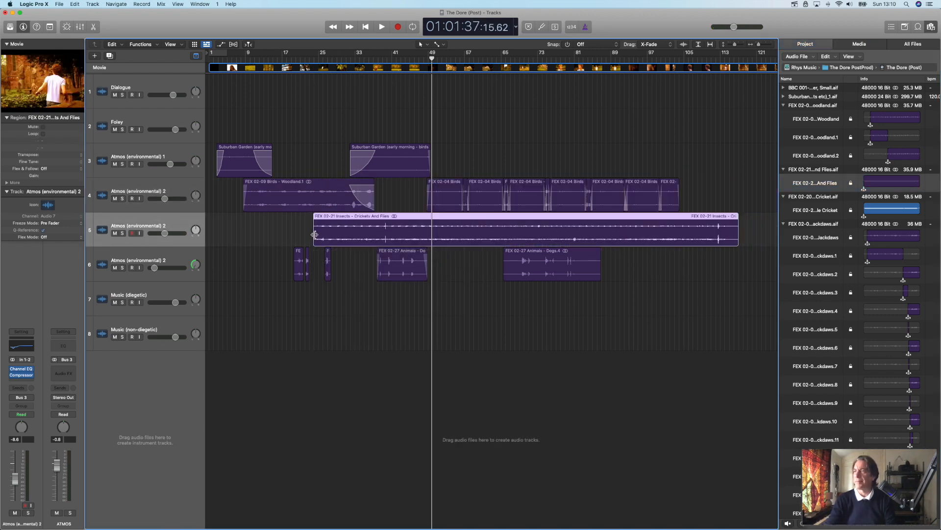
left_click_drag(312, 235, 368, 241)
mouse_move(688, 240)
left_mouse_down()
mouse_move(482, 251)
mouse_move(677, 253)
left_mouse_up()
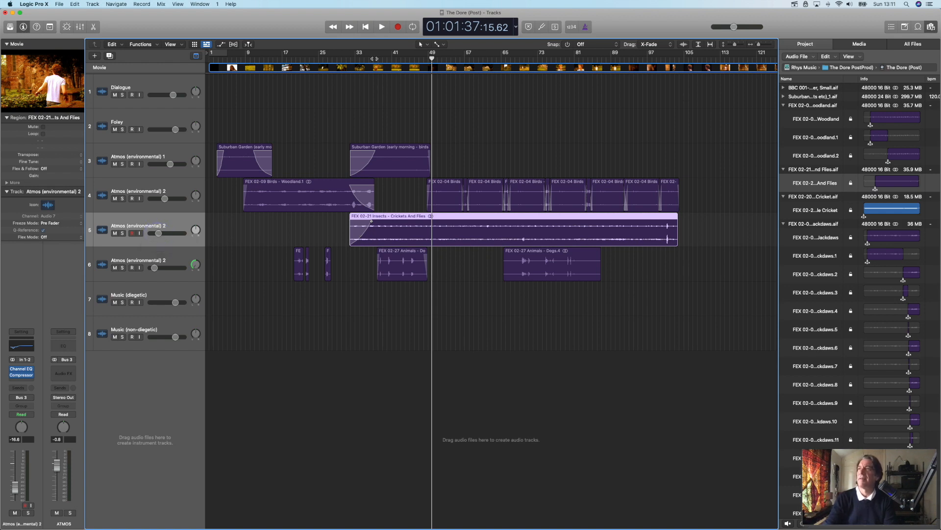
Play from about bar 36 while setting the crickets track to -15.6 dB and lowering the Atmos (environmental) 1 track
double_click(371, 59)
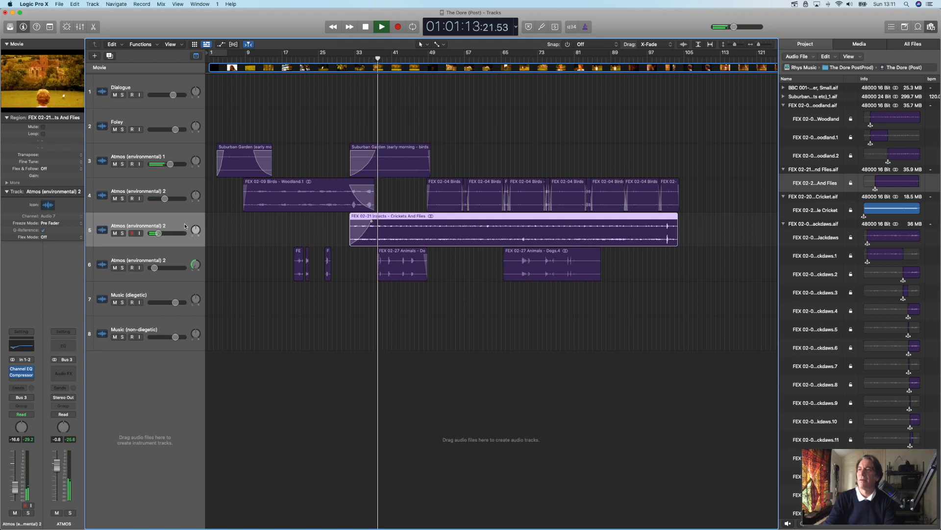
left_click(158, 233)
left_click_drag(189, 233, 156, 235)
left_click(115, 164)
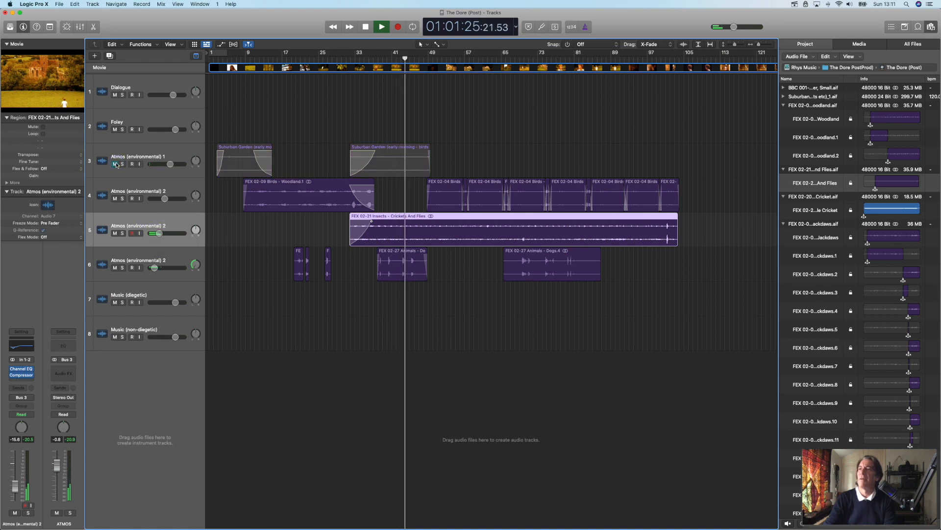
left_click(116, 164)
left_click_drag(170, 163, 159, 165)
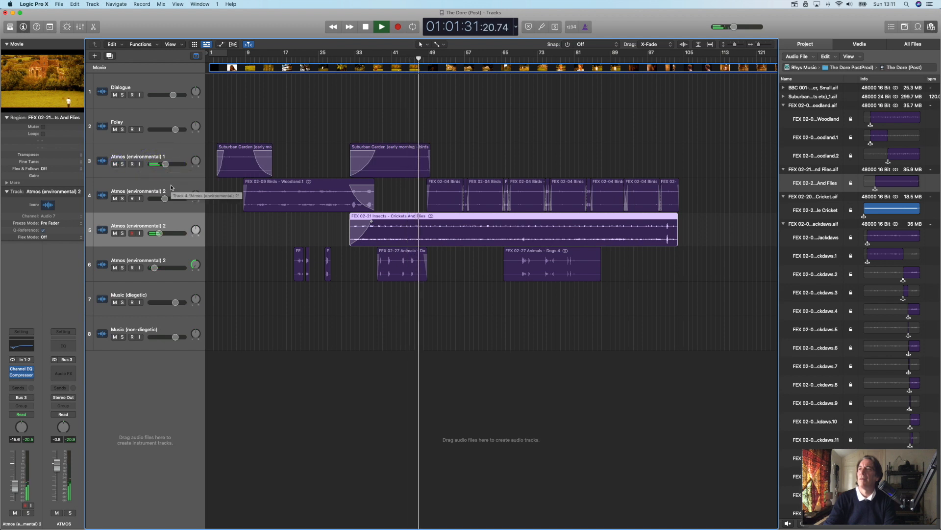
key("space")
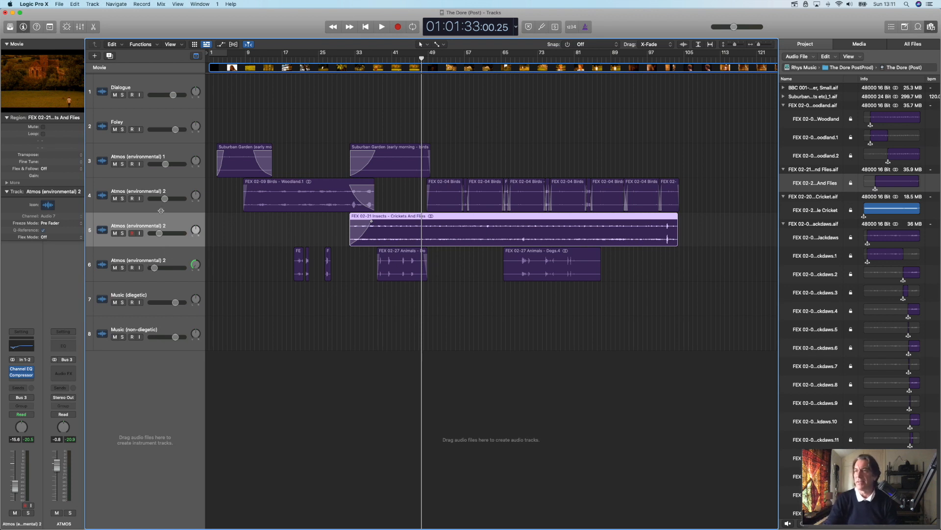
Rename the crickets track Atmos (environmental) 3 and the dogs track Atmos (Dog)
double_click(158, 226)
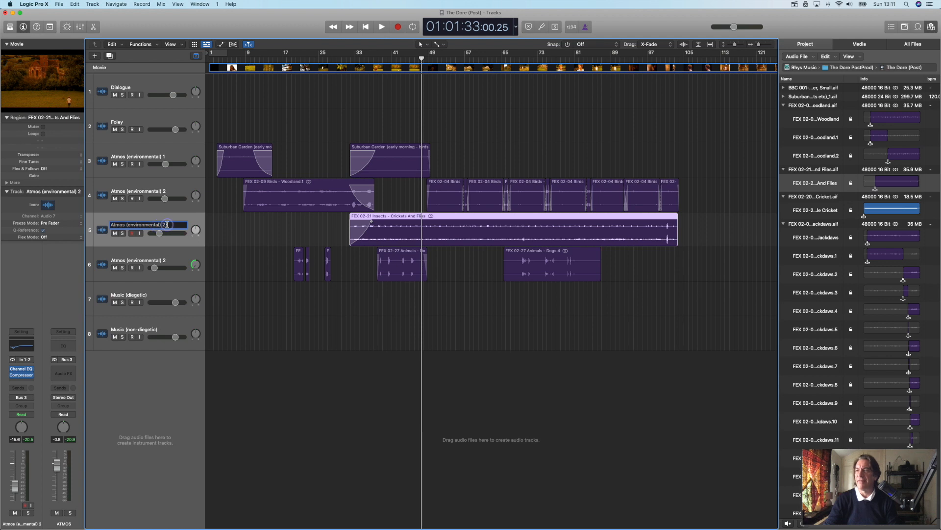
type("3")
key("Return")
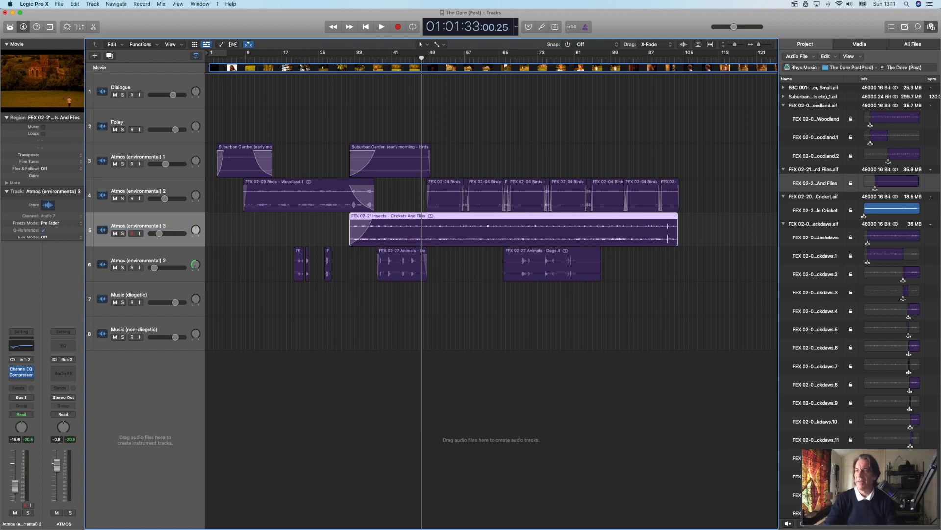
left_click(155, 261)
double_click(155, 260)
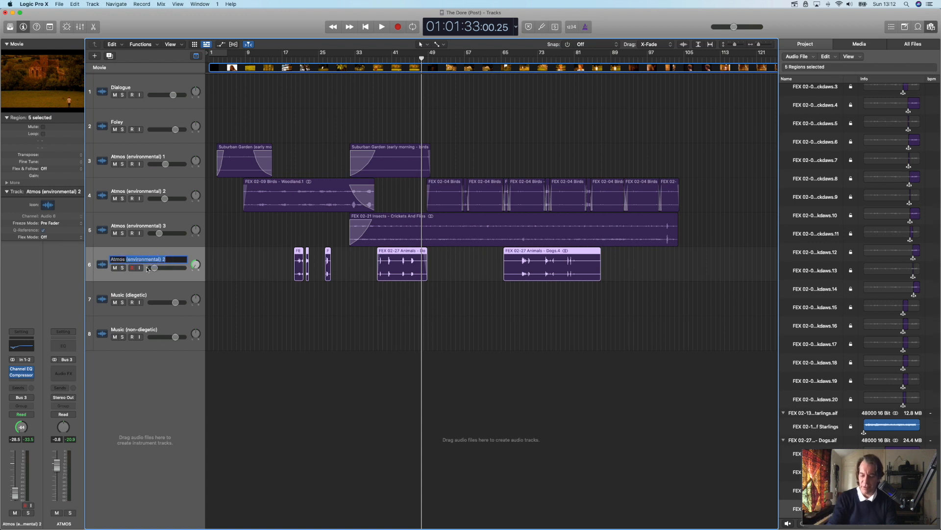
type("(Dog)")
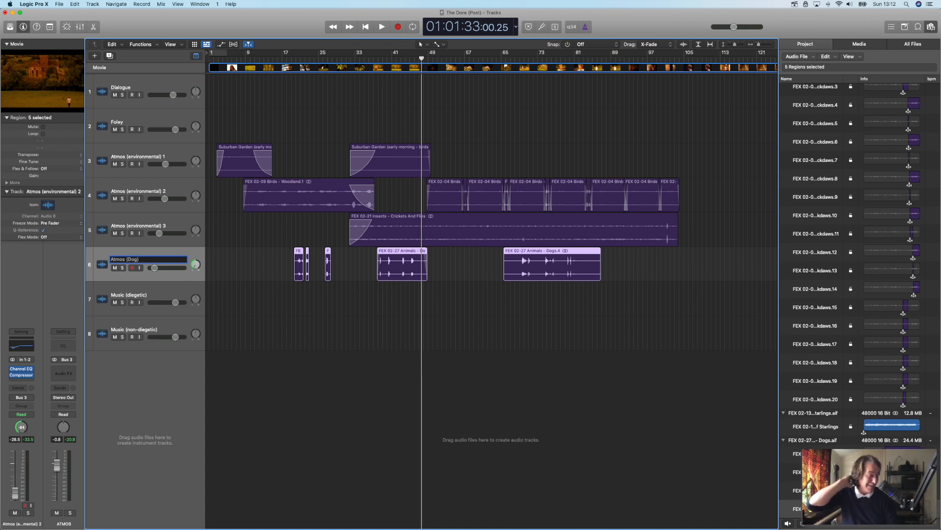
key("Return")
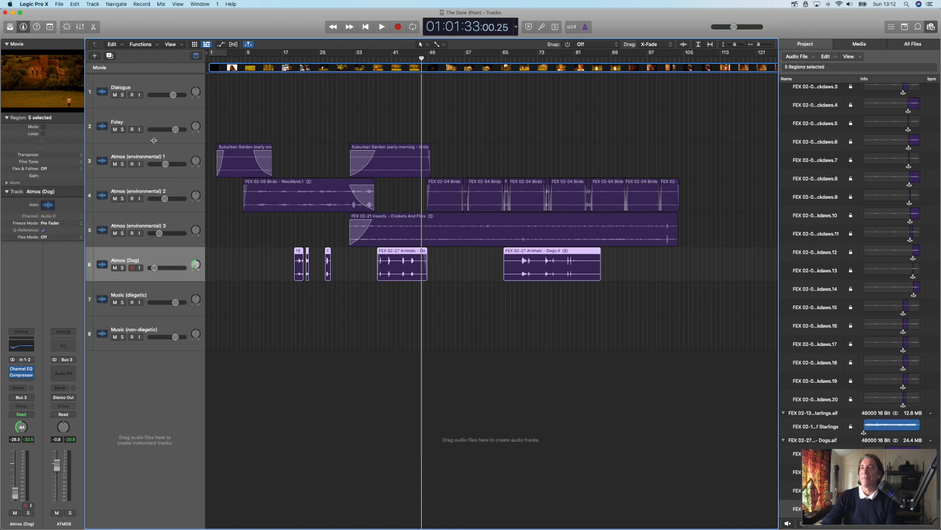
Duplicate the Atmos (Dog) track and place the BBC 001-03 River, Small recording on the new track
left_click(111, 56)
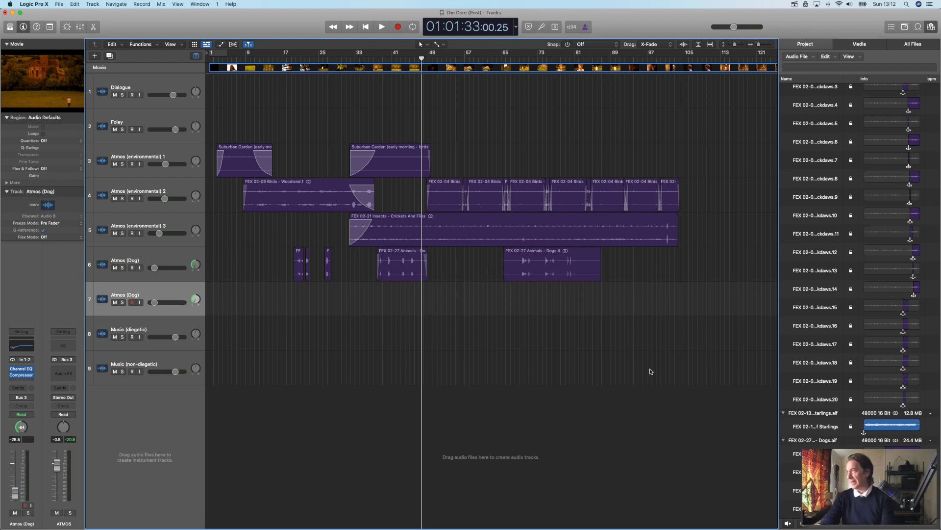
scroll(818, 215, "up", 1)
scroll(829, 179, "up", 10)
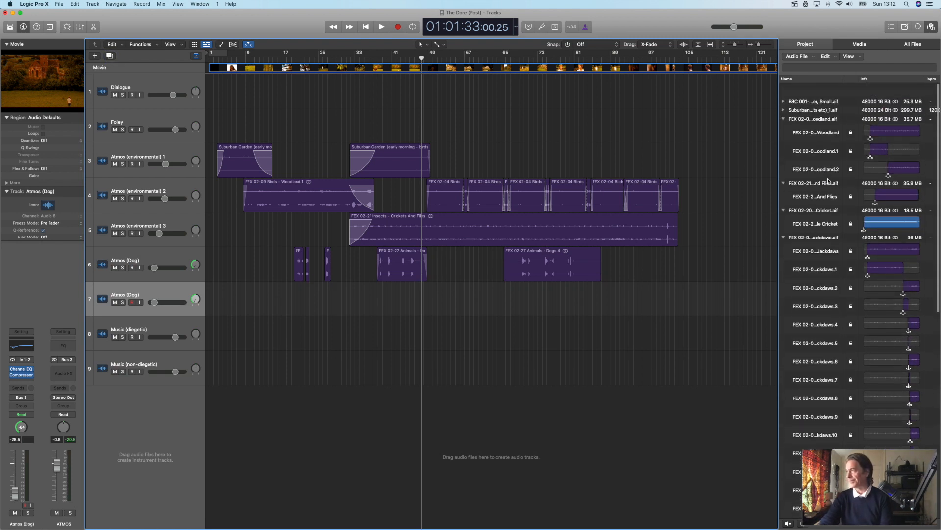
left_click(784, 88)
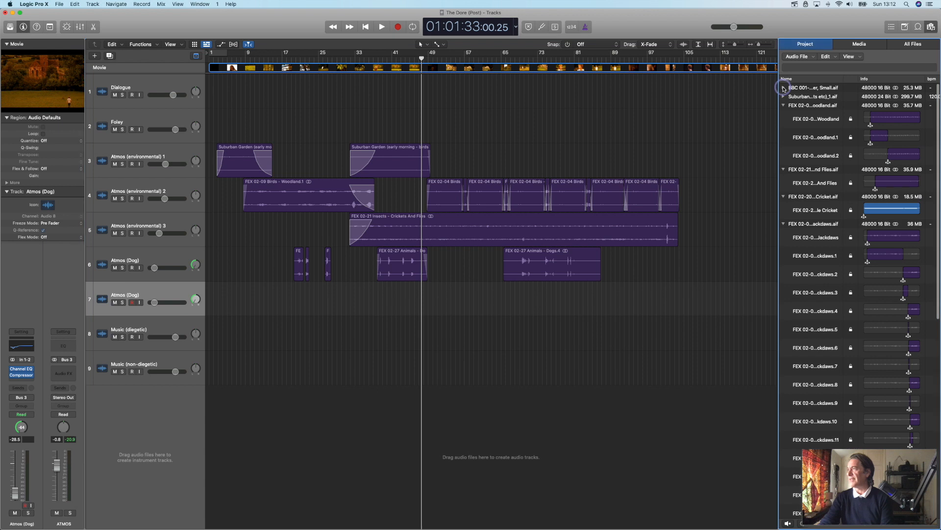
left_click_drag(824, 102, 308, 304)
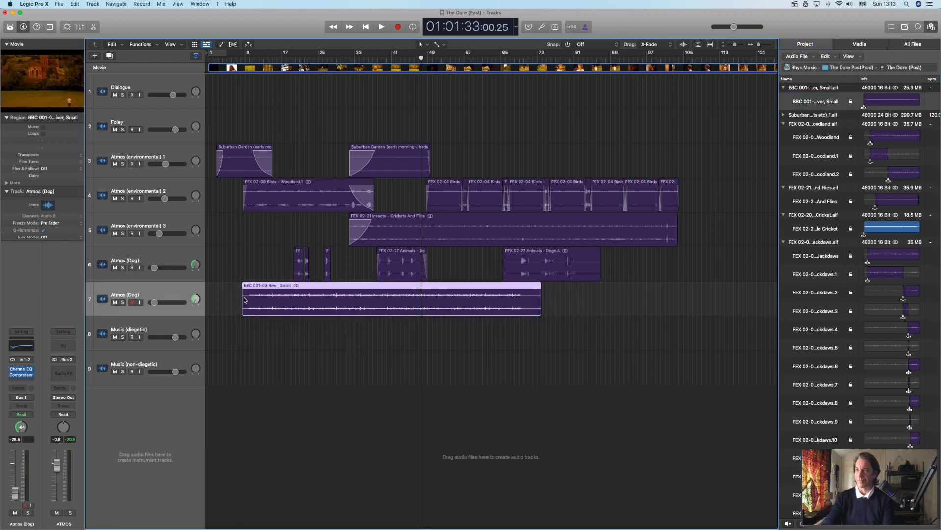
Trim the river region to about bars 18.6 to 31.4, and set its track to -15.4 dB with pan +13
left_click_drag(243, 301, 289, 304)
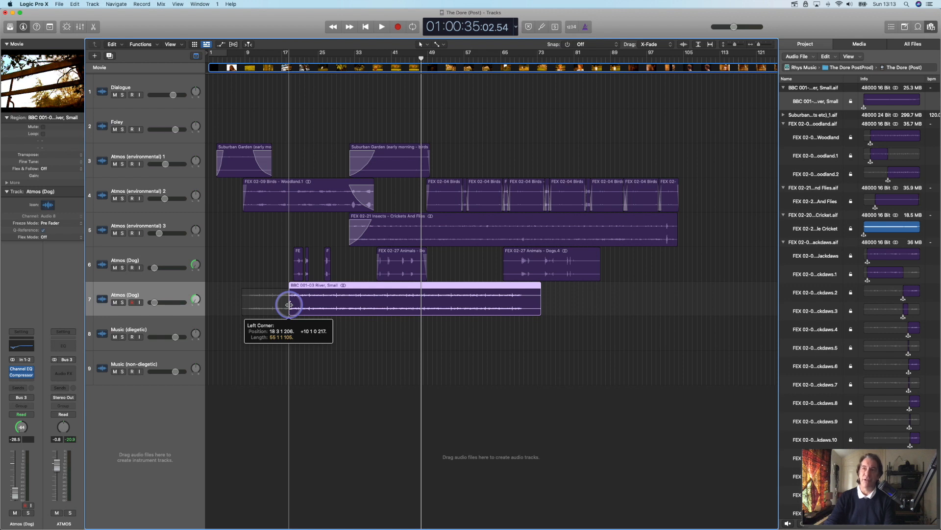
left_click_drag(290, 304, 290, 306)
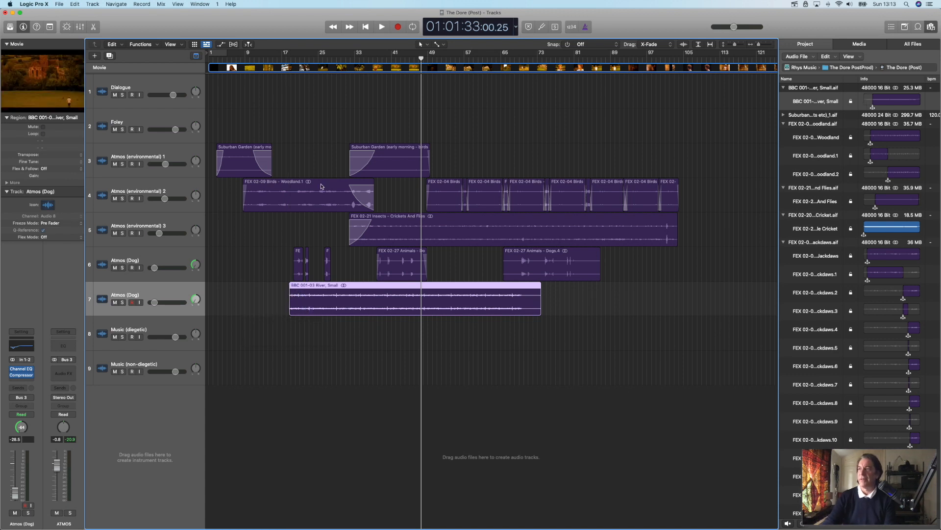
left_click_drag(540, 306, 347, 312)
left_click_drag(153, 302, 200, 271)
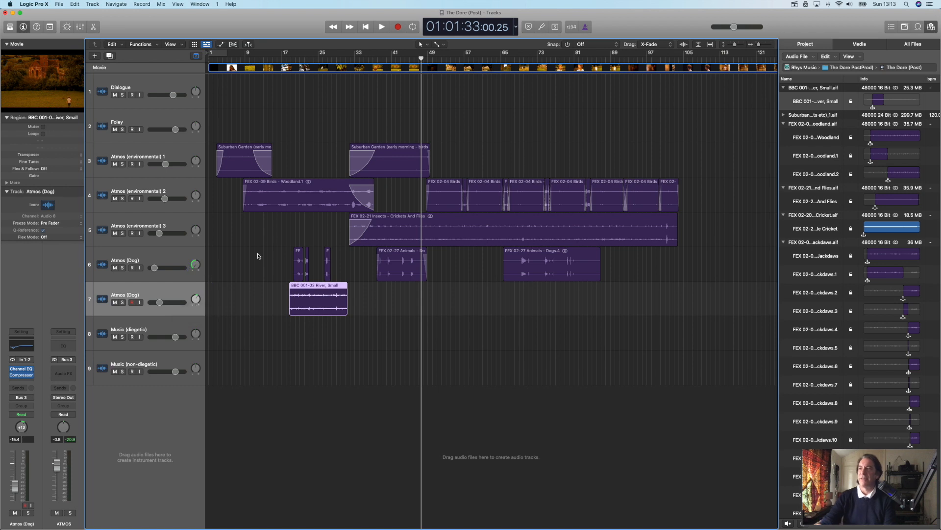
Add short fades at the start and end of the river region
left_click_drag(296, 59, 288, 58)
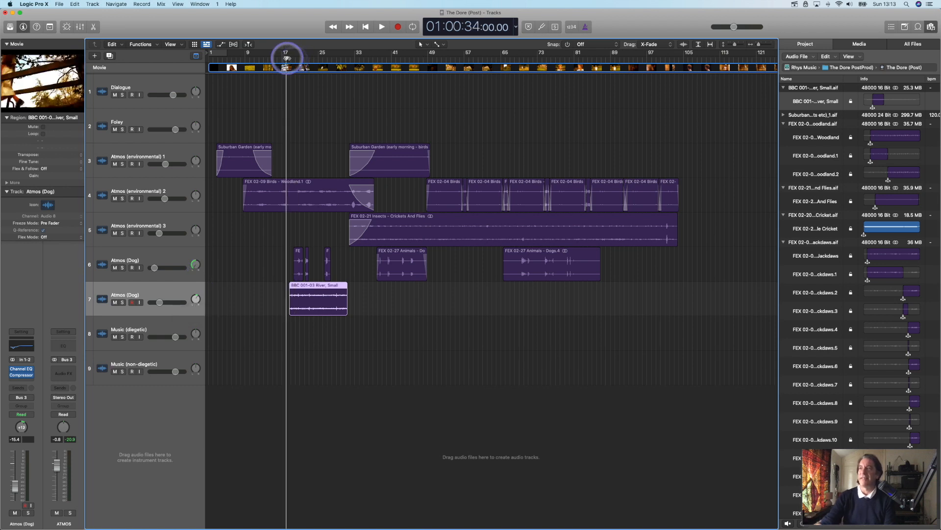
left_click(771, 46)
left_click(771, 46)
left_click(771, 45)
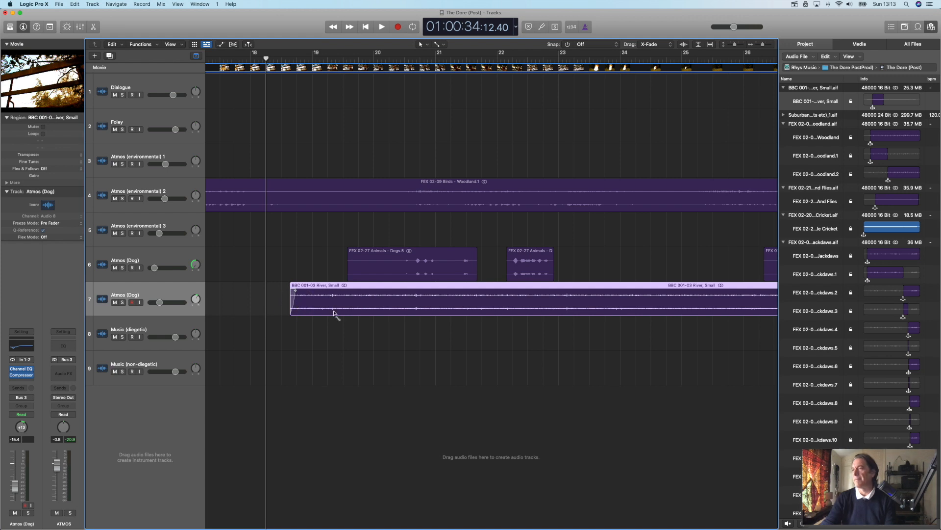
scroll(336, 311, "right", 10)
scroll(362, 305, "right", 2)
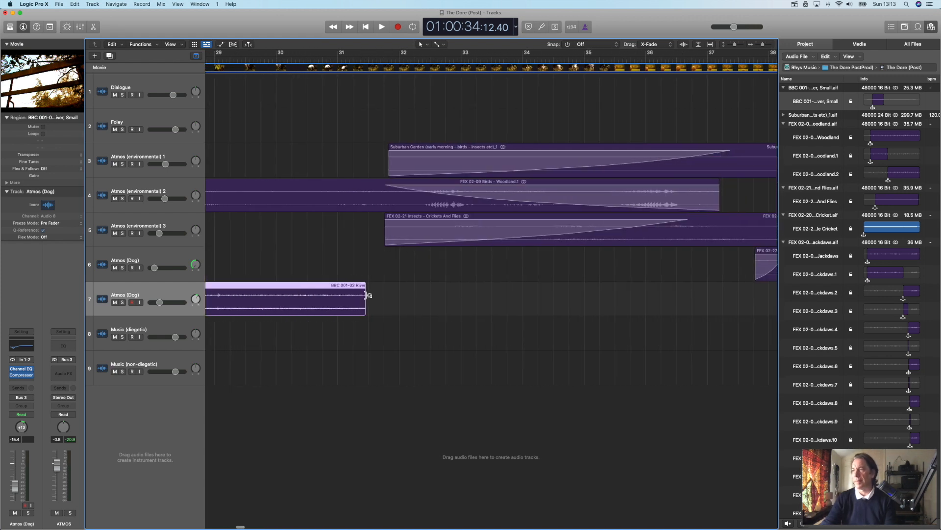
left_click_drag(366, 295, 358, 301)
scroll(377, 329, "left", 3)
scroll(376, 329, "left", 12)
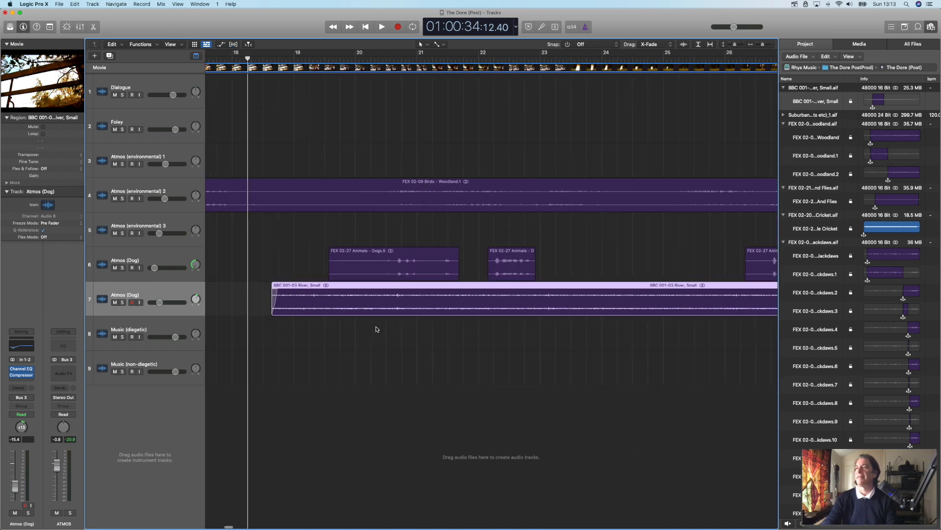
Open the movie in a floating window, play the river's entrance against the picture, and move the window clear of the tracks
double_click(53, 91)
key("space")
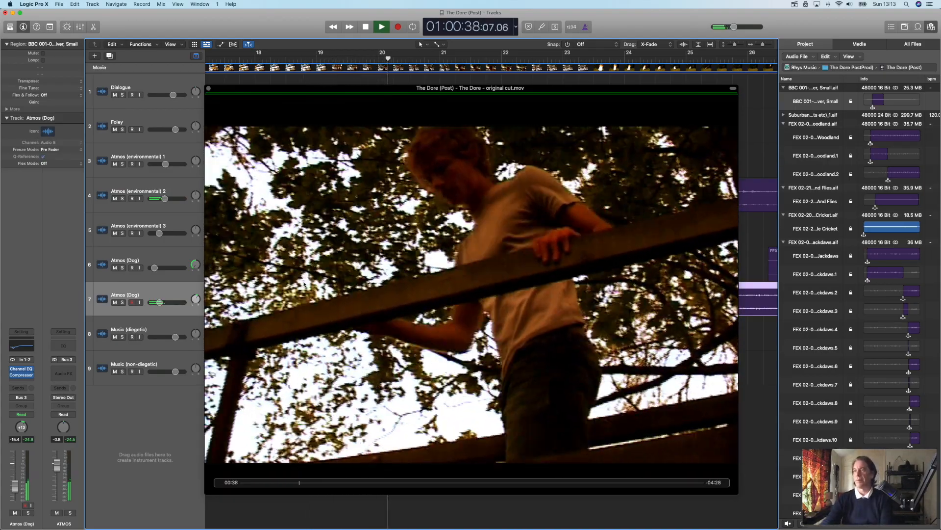
key("space")
scroll(263, 68, "left", 5)
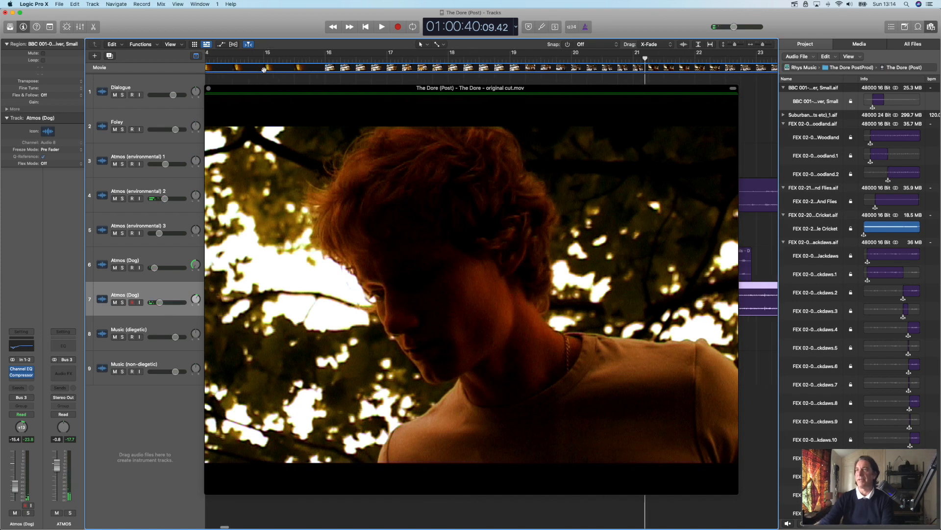
left_click(263, 60)
key("space")
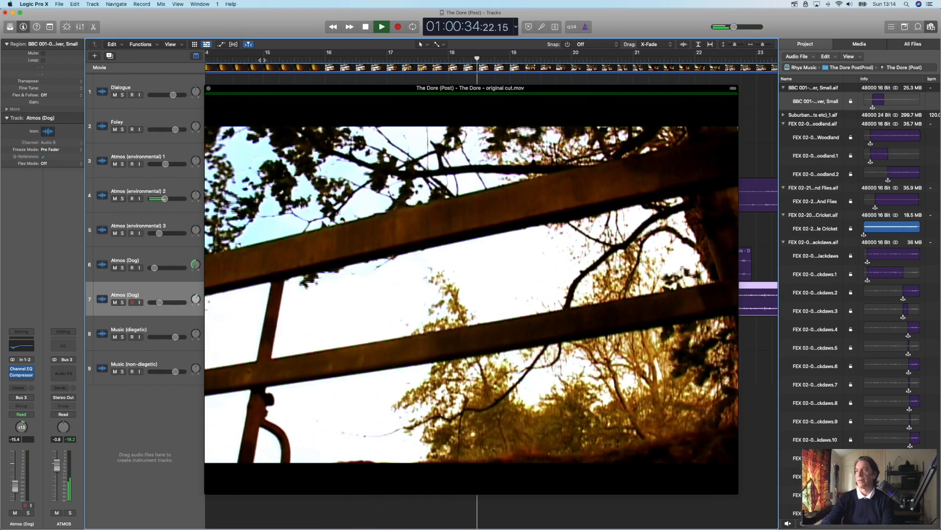
key("space")
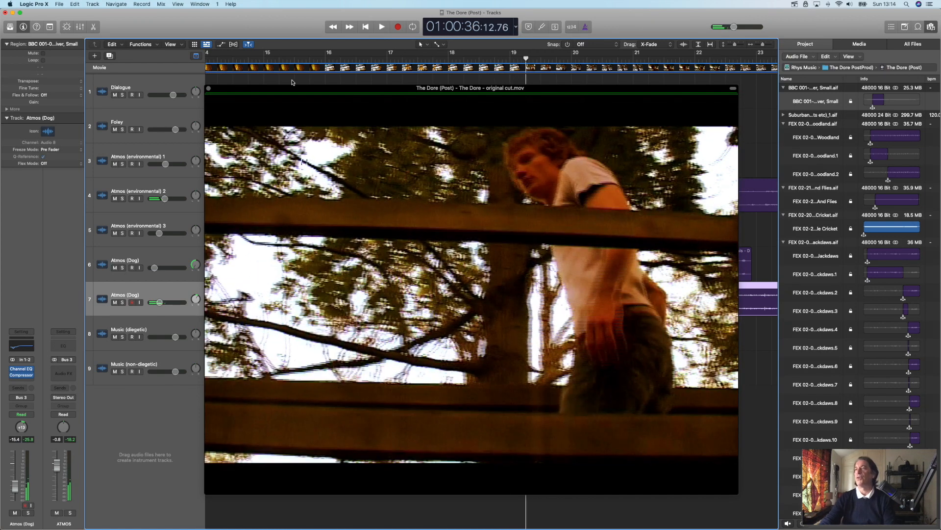
left_click_drag(290, 90, 272, 345)
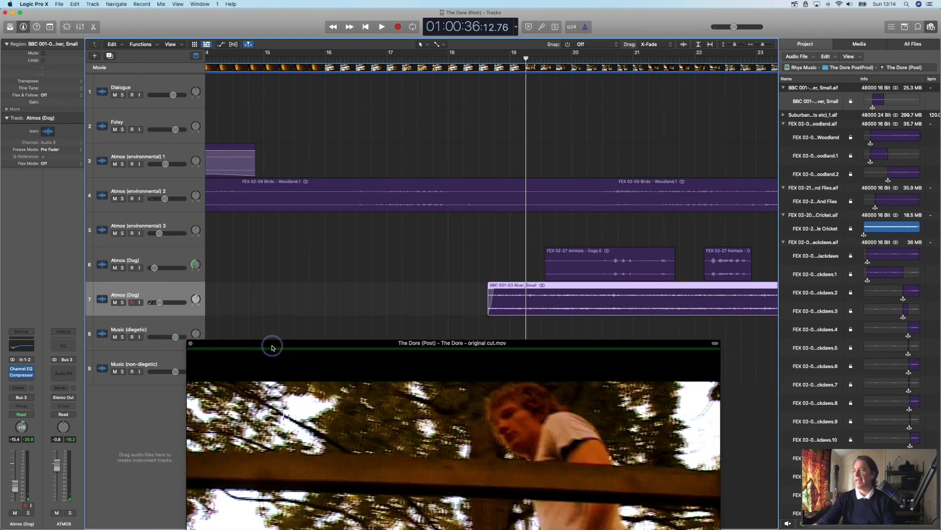
Move the river region so that it starts at about bar 19, and check the picture at that point
left_click_drag(389, 343, 144, 18)
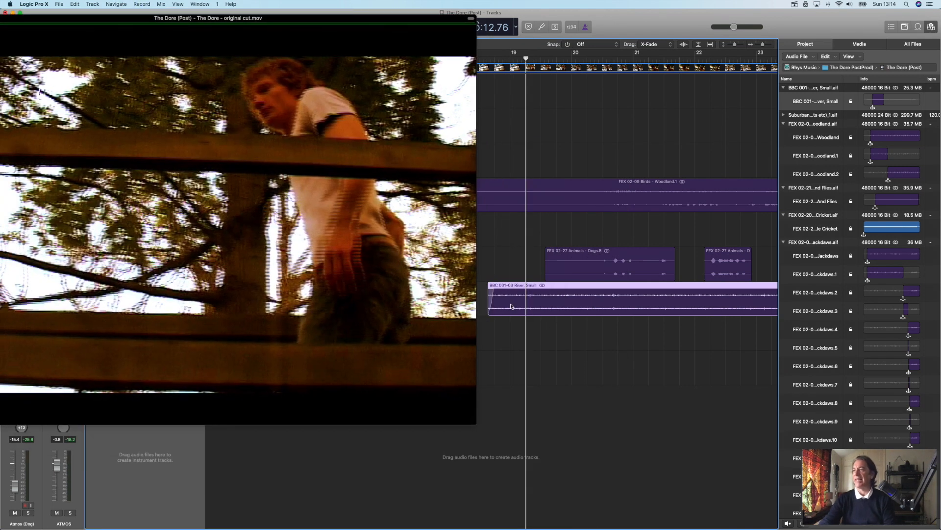
left_click_drag(499, 305, 522, 307)
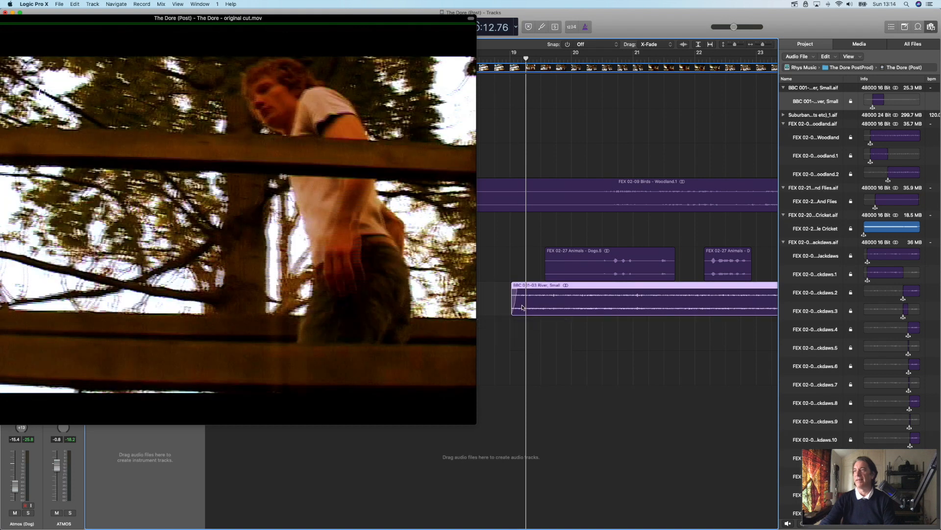
left_click(514, 60)
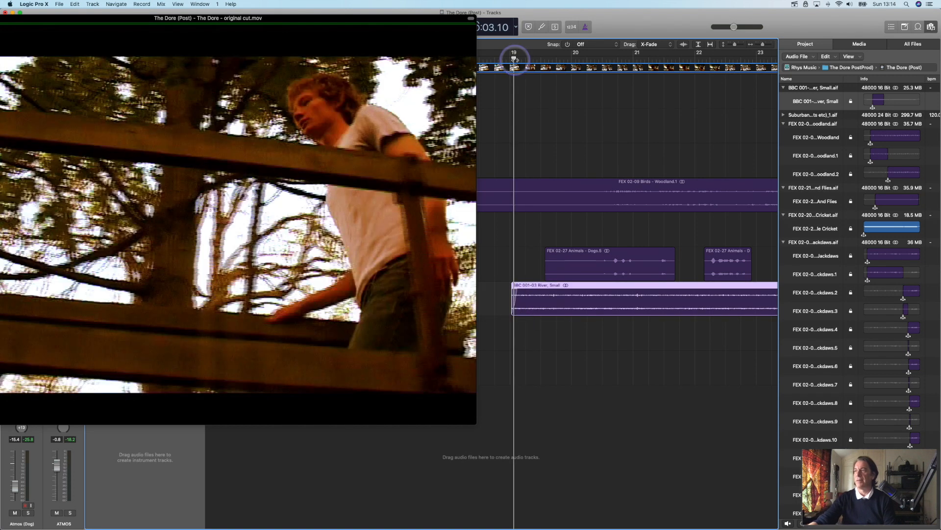
left_click(534, 311)
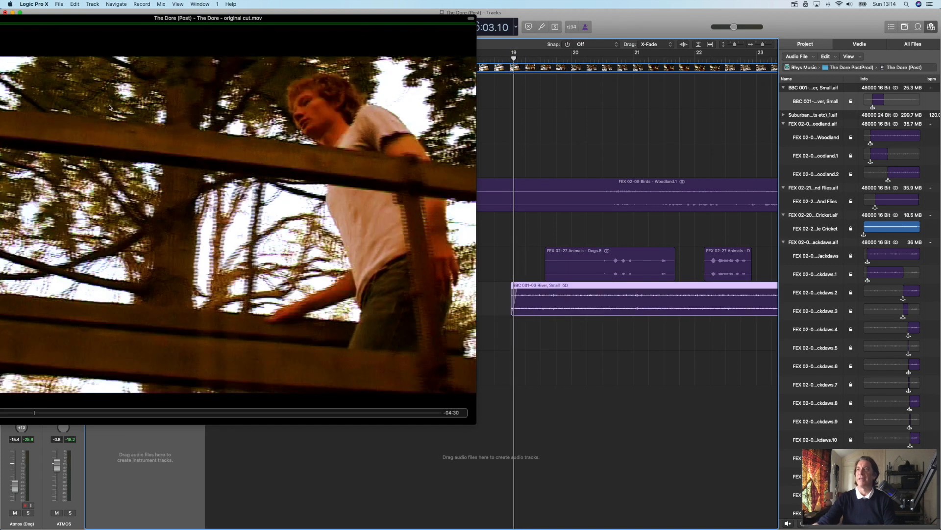
Play the film with its ambiences from about bar 14 to bar 35 in the floating movie window, and close the window
left_click_drag(144, 22, 354, 186)
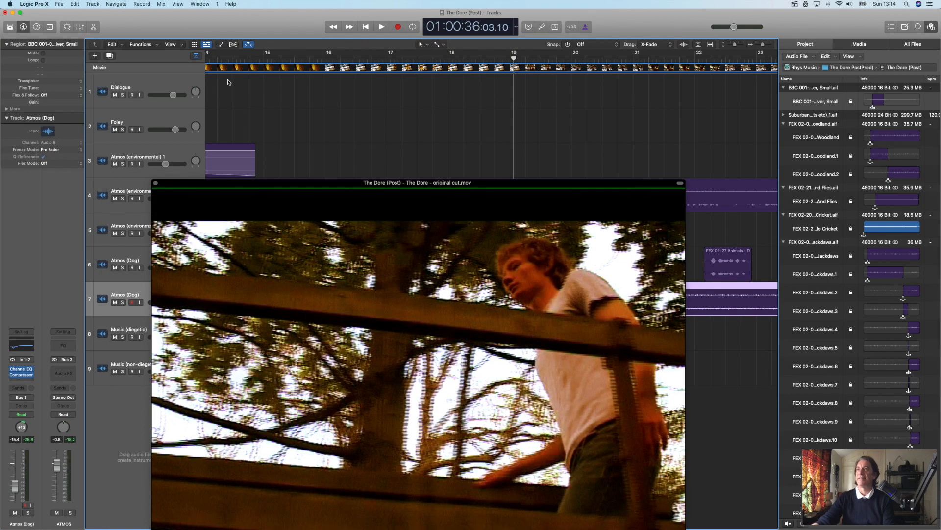
left_click(225, 58)
key("space")
left_click_drag(255, 183, 245, 53)
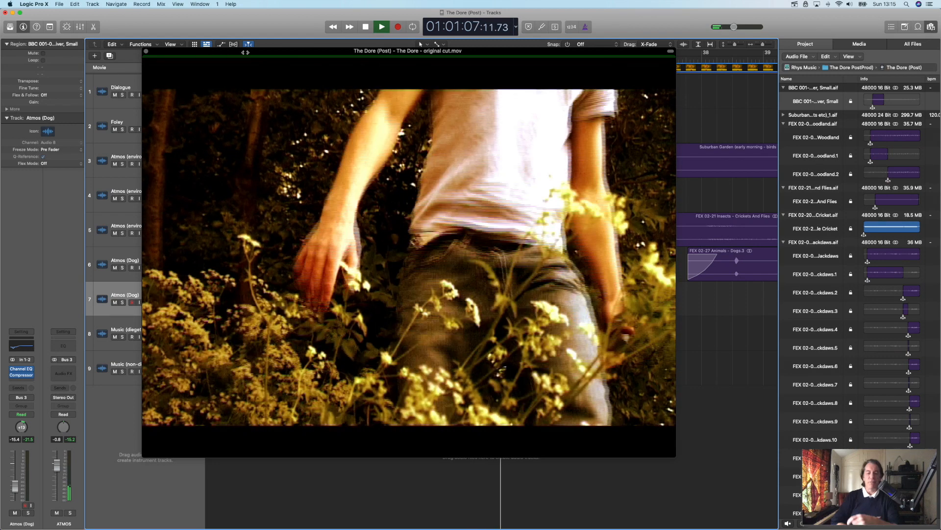
key("space")
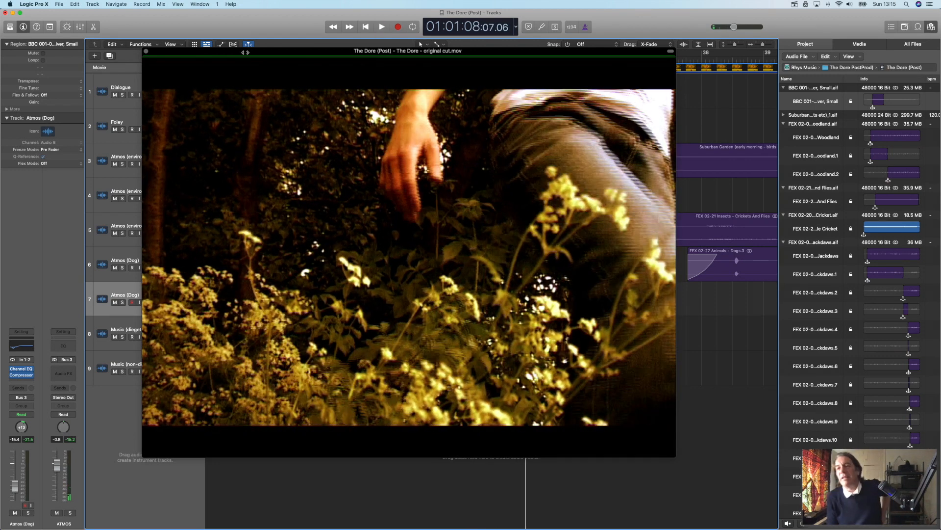
left_click(145, 51)
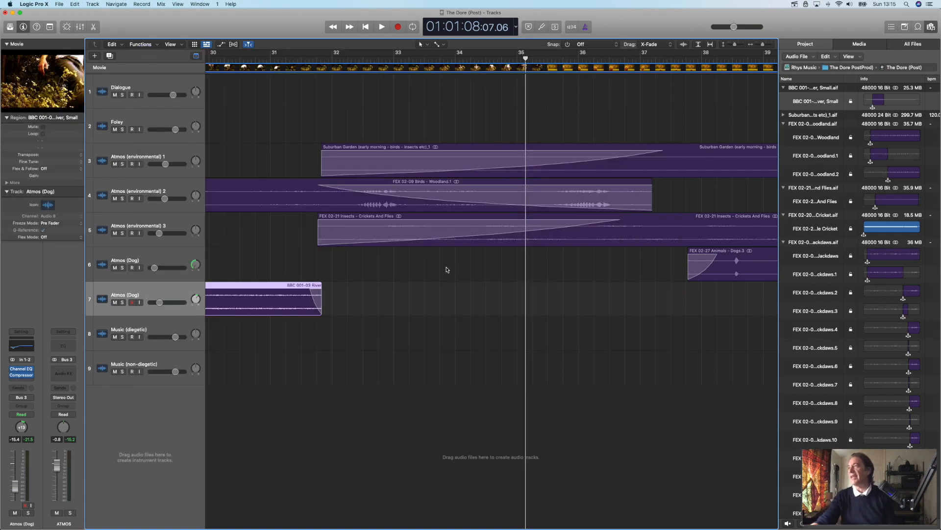
Hide the project file browser and group the five Atmos tracks into a folder stack
left_click(931, 26)
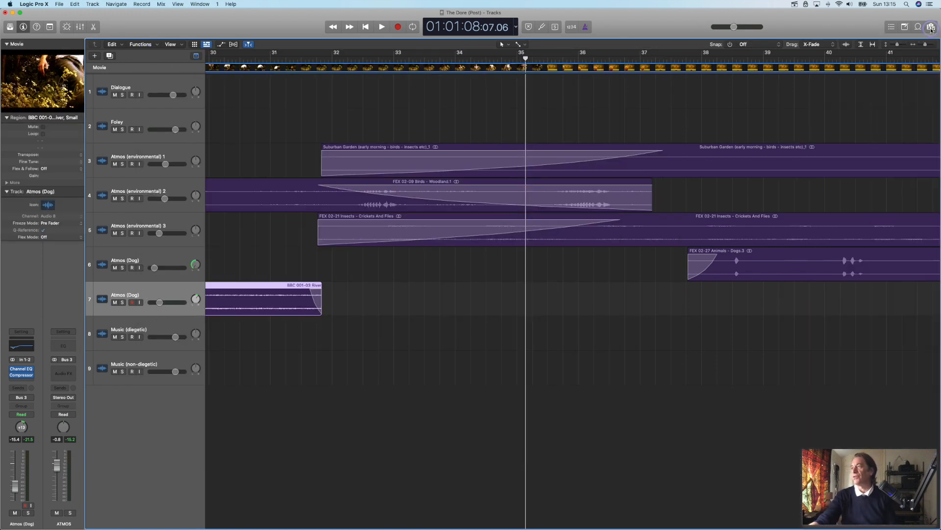
mouse_move(925, 45)
left_mouse_down()
mouse_move(911, 47)
mouse_move(922, 45)
left_mouse_up()
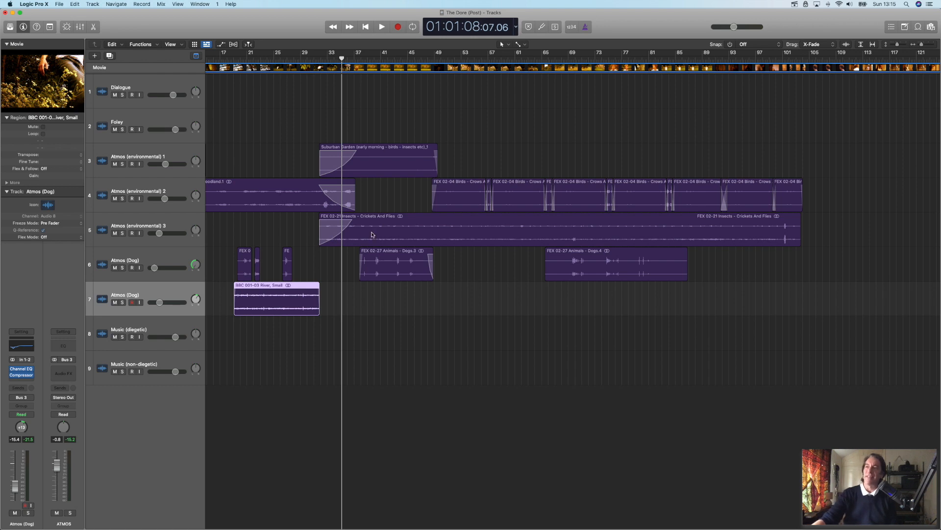
scroll(371, 235, "left", 5)
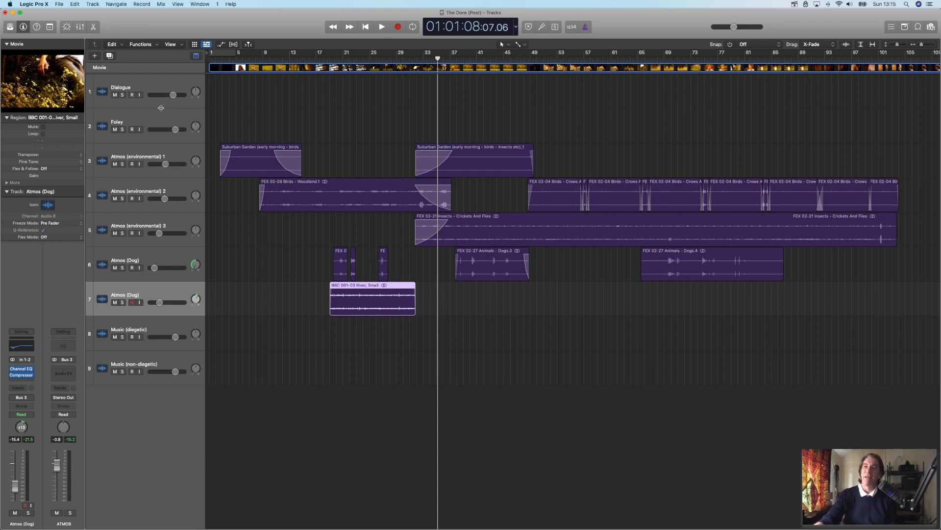
left_click(144, 151)
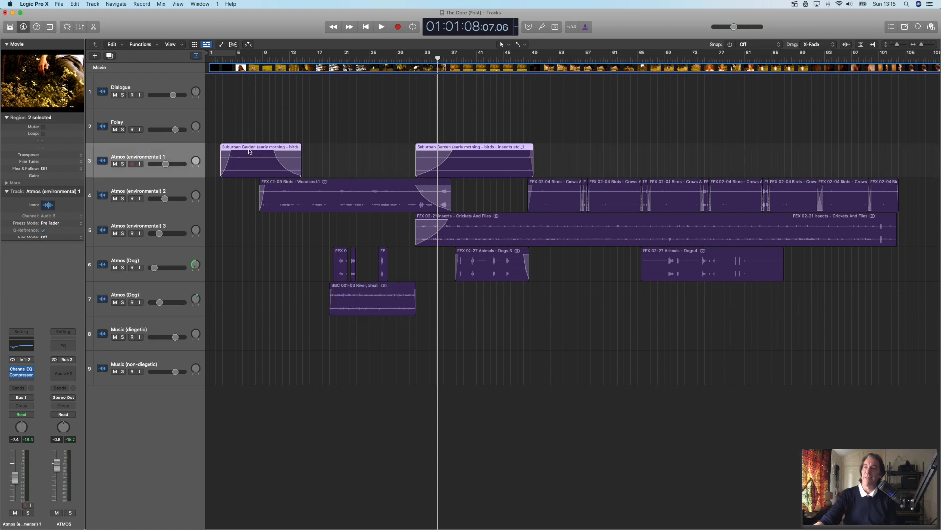
left_click(148, 296, "shift")
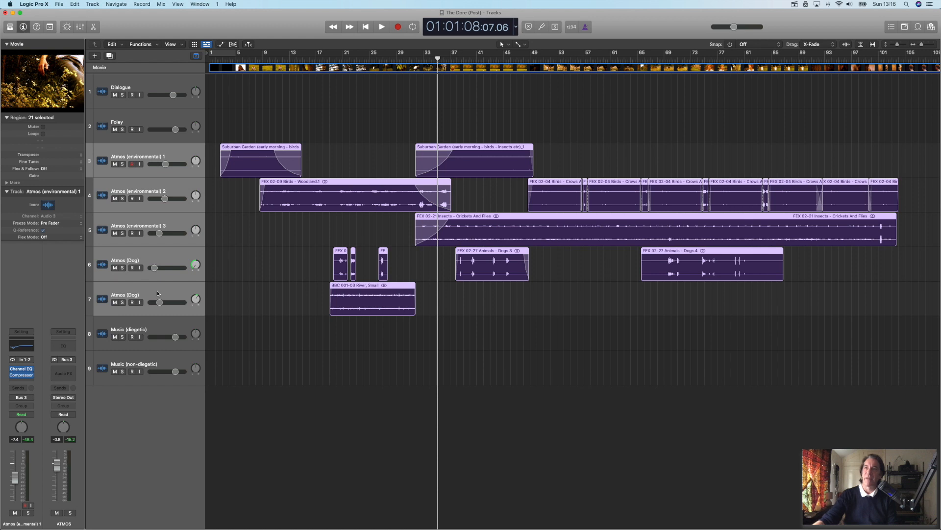
left_click(92, 4)
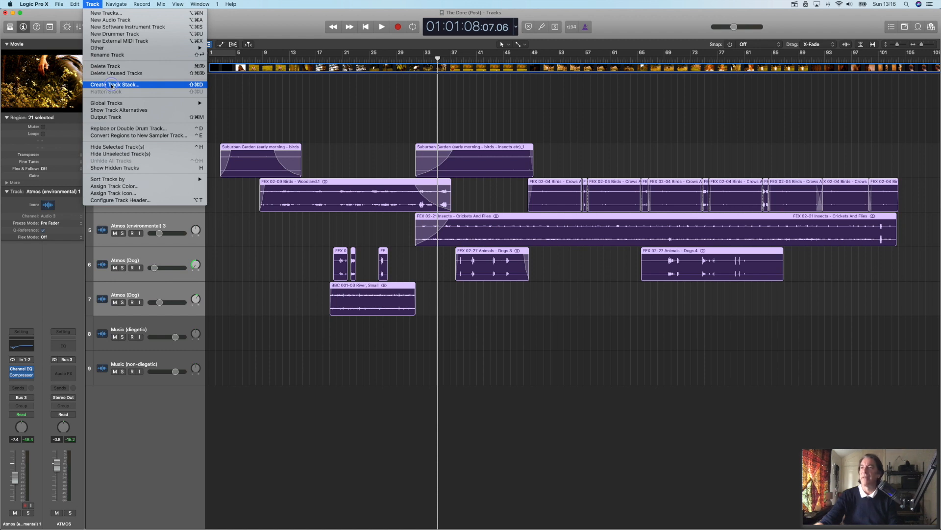
left_click(112, 86)
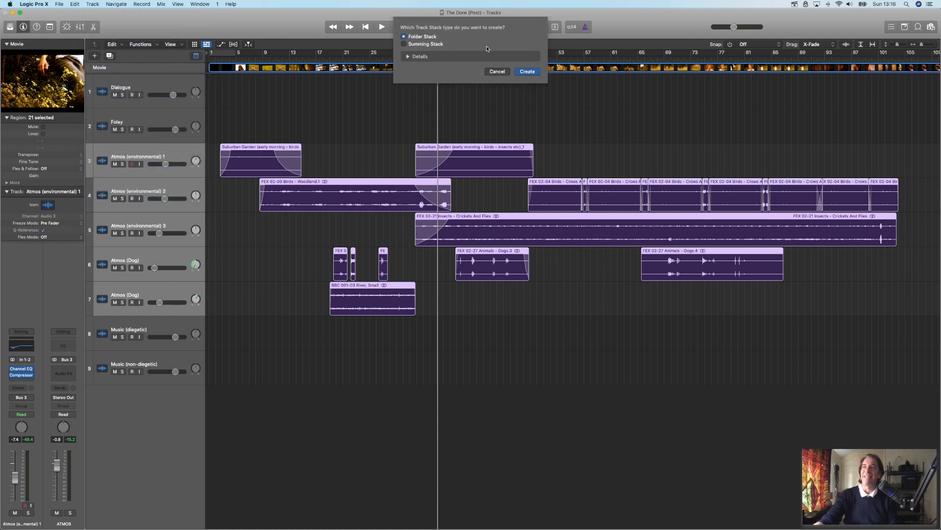
left_click(528, 71)
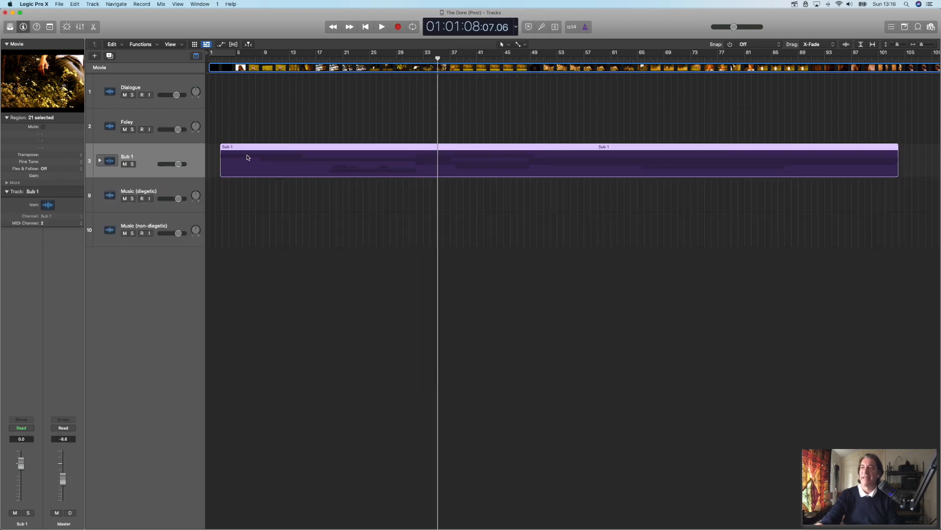
Rename the new folder stack ATMOS, check its contents, and move it collapsed to the head of the track list
double_click(128, 158)
type("ATMOS")
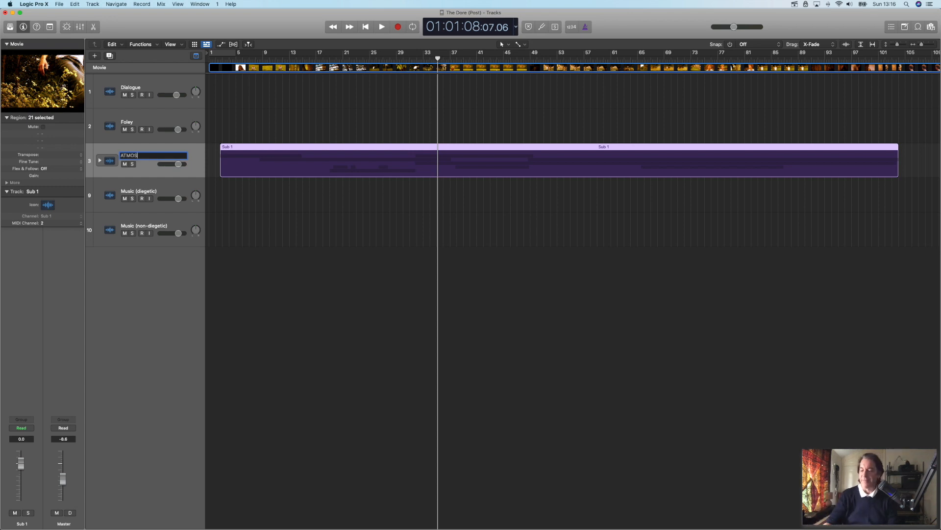
key("Return")
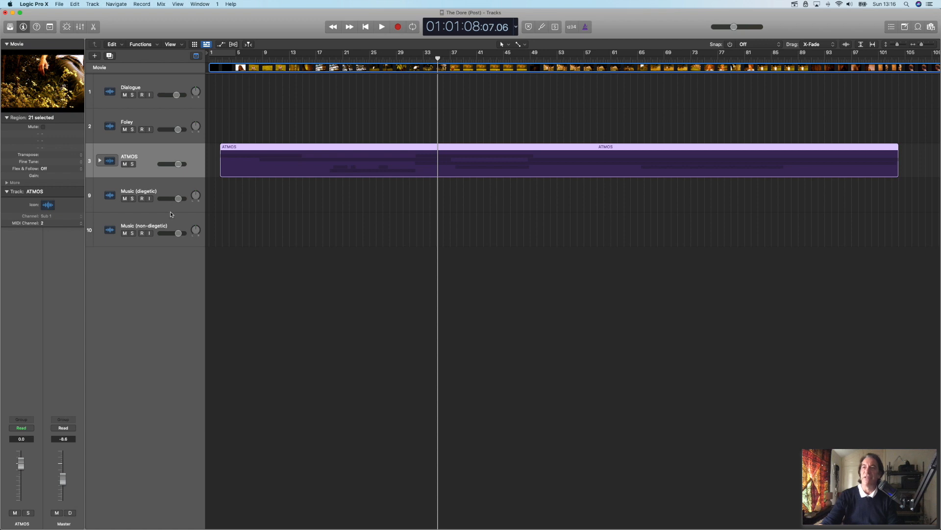
left_click(100, 160)
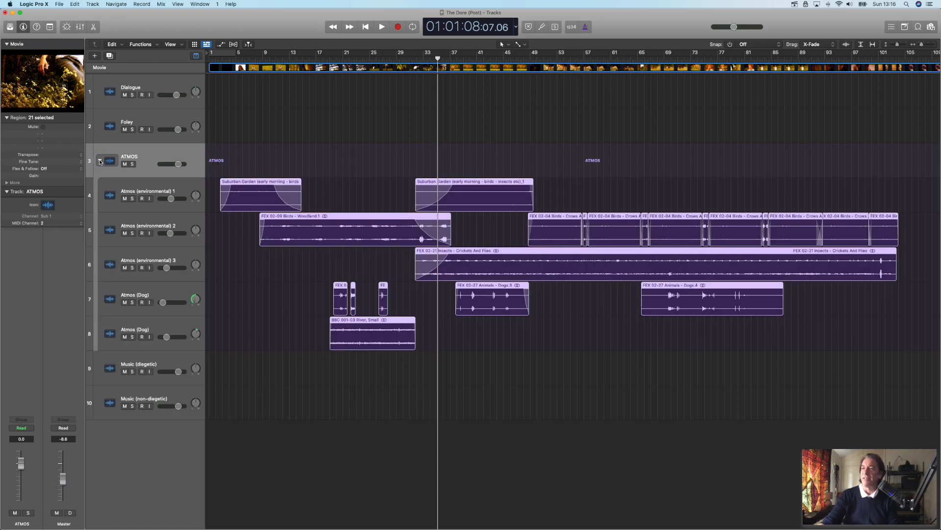
left_click(100, 161)
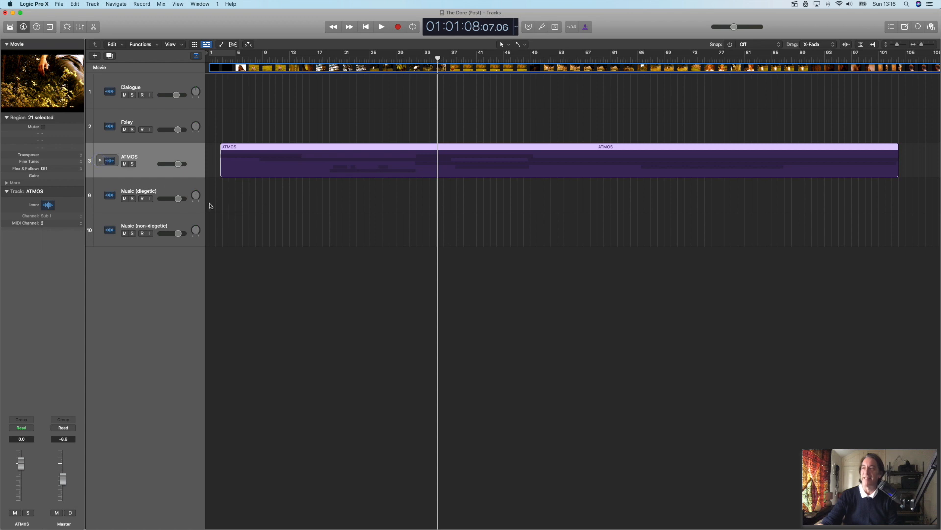
left_click_drag(152, 163, 166, 93)
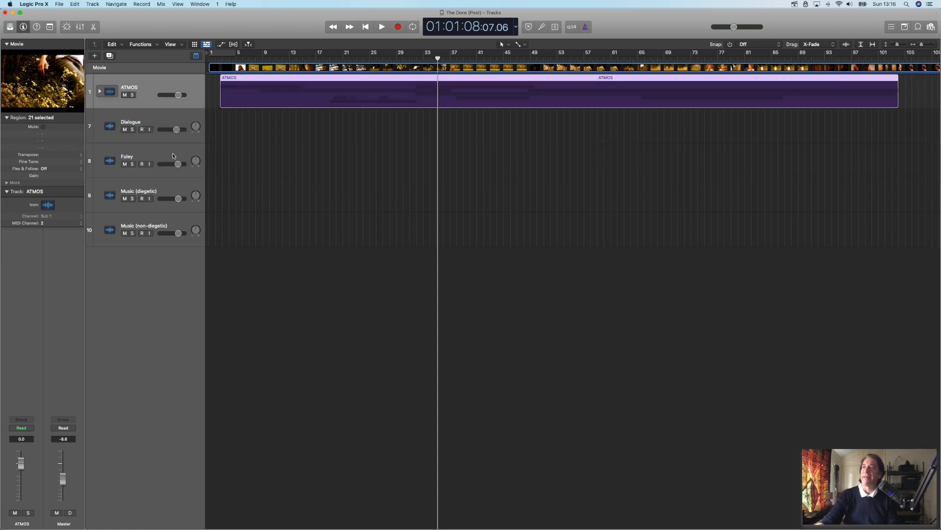
Try deleting the Dialogue track, and undo the deletion
left_click(164, 139)
key("super+BackSpace")
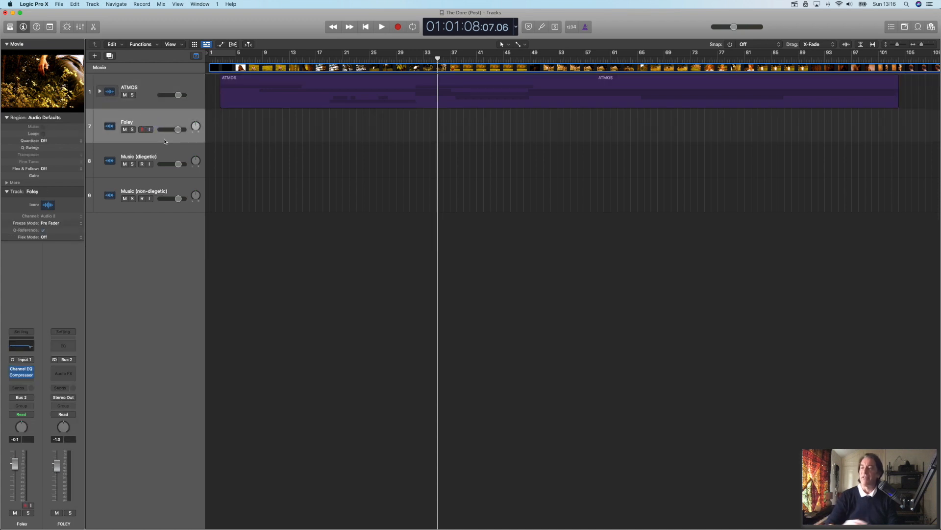
left_click(75, 4)
left_click(93, 16)
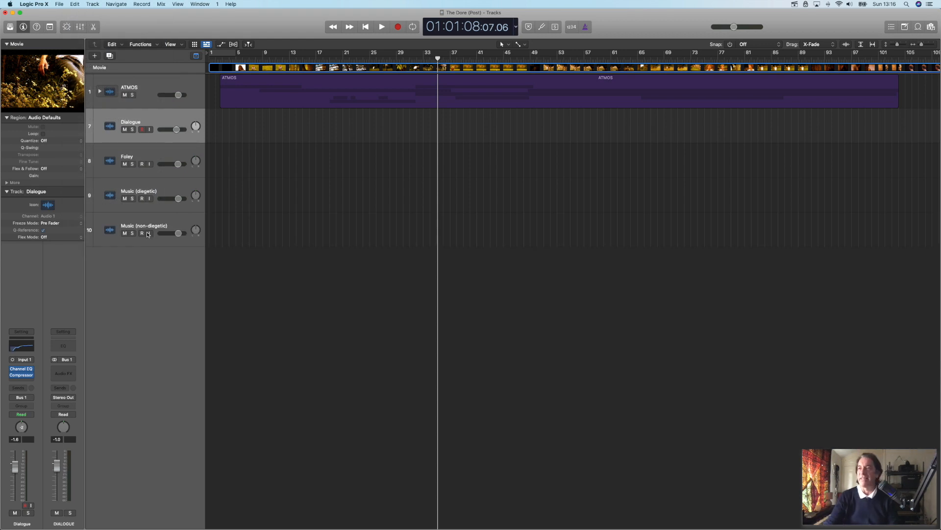
left_click(167, 283)
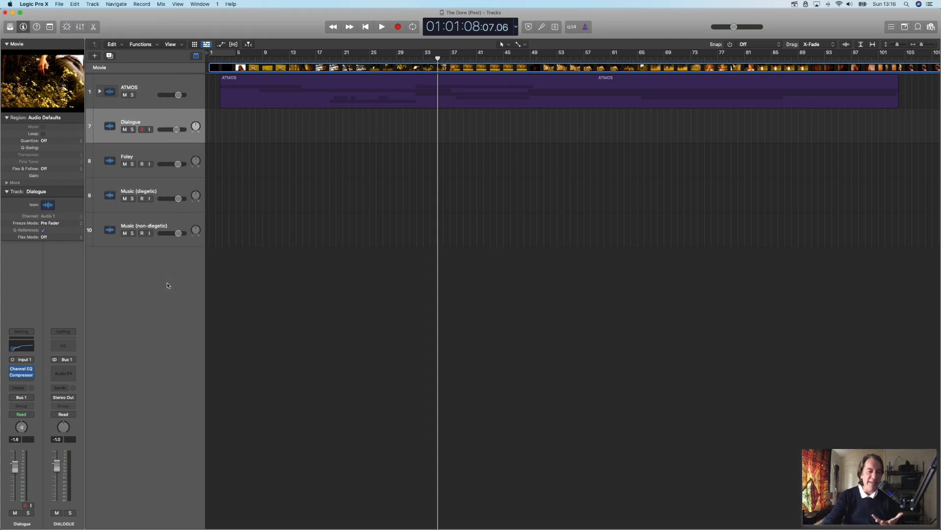
Rename the Dialogue track as Dialogue/Sub Vocal Sounds and save the project
double_click(140, 121)
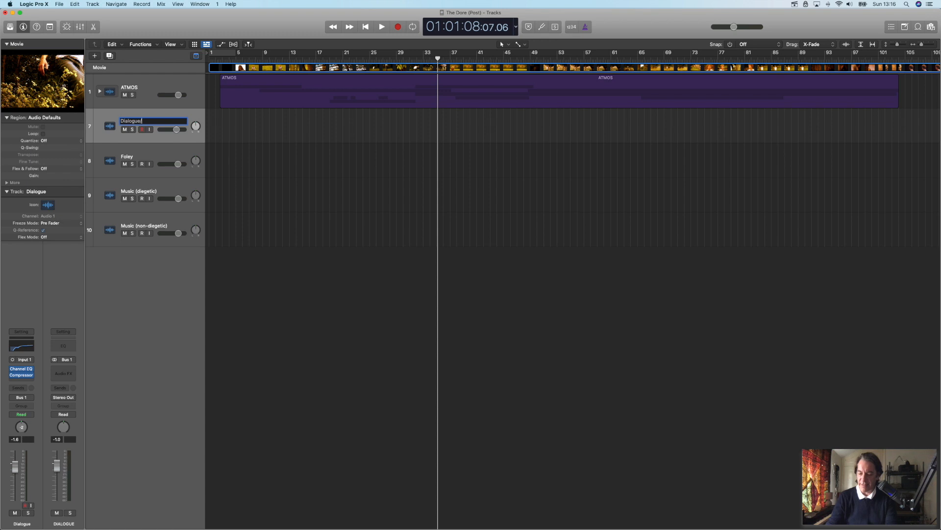
type("/Sub Vocal Sounds")
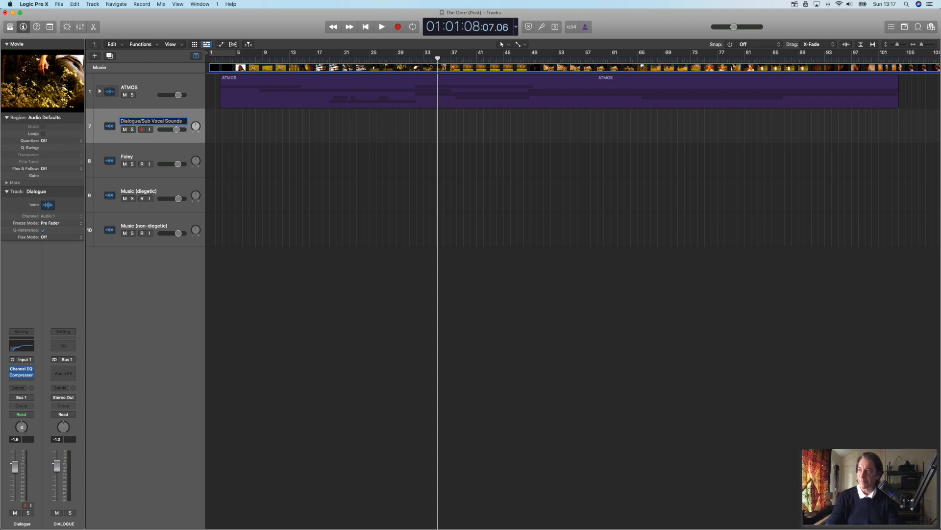
key("Return")
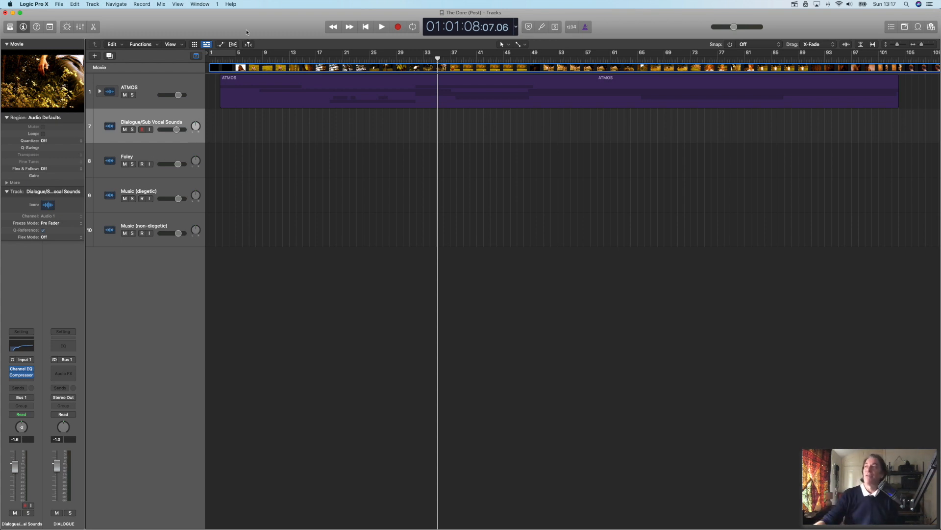
left_click(59, 5)
left_click(73, 62)
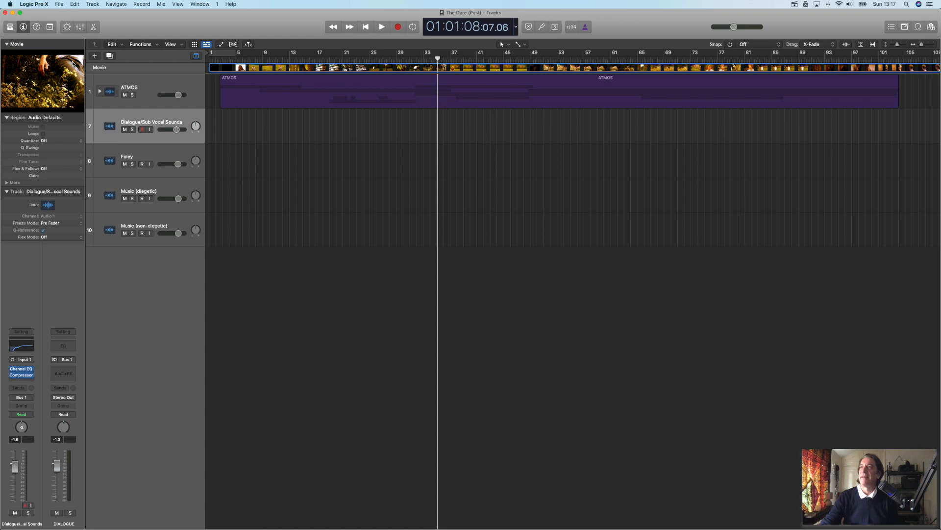